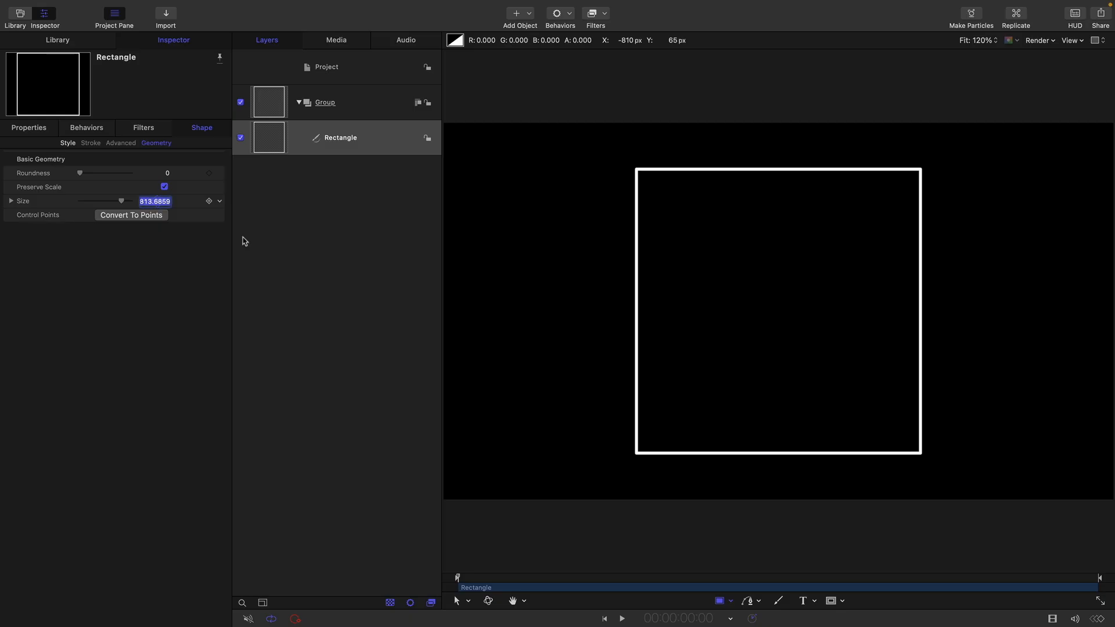
# - Set the rectangle's size to 720 and its roundness to 50
pyautogui.write('720')
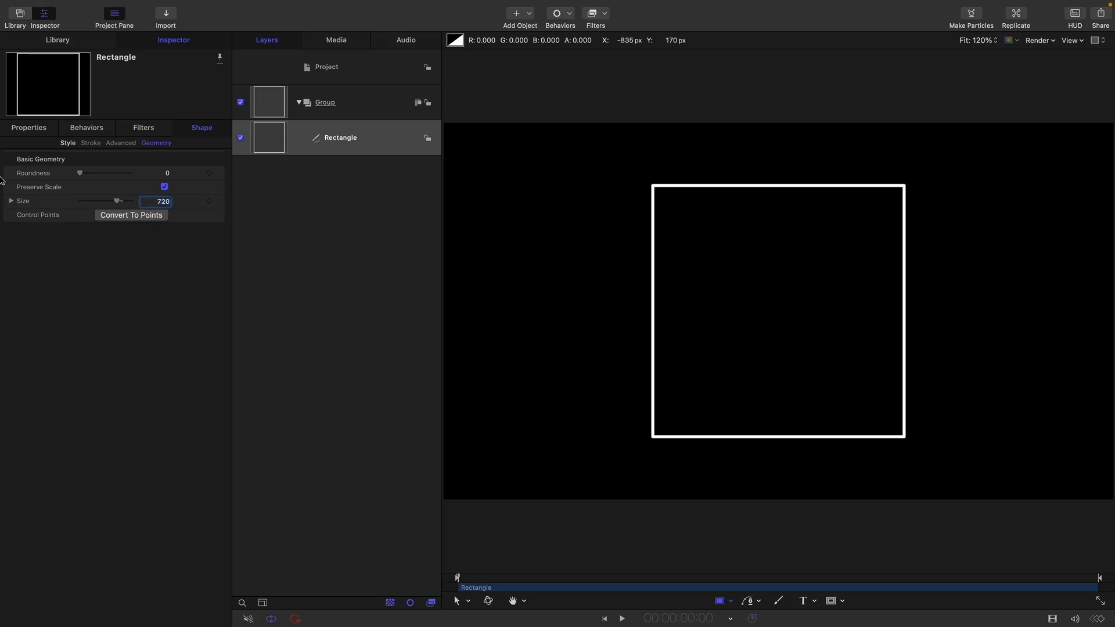
pyautogui.click(167, 174)
pyautogui.write('50')
pyautogui.press('Return')
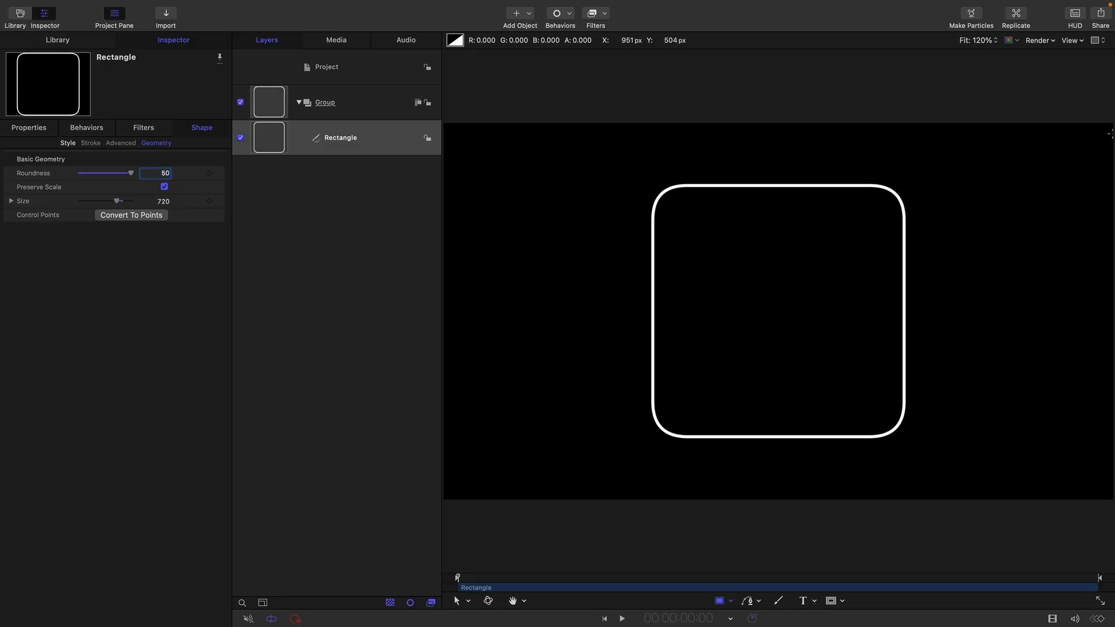
# - Set the rectangle's outline width to 5
pyautogui.click(68, 143)
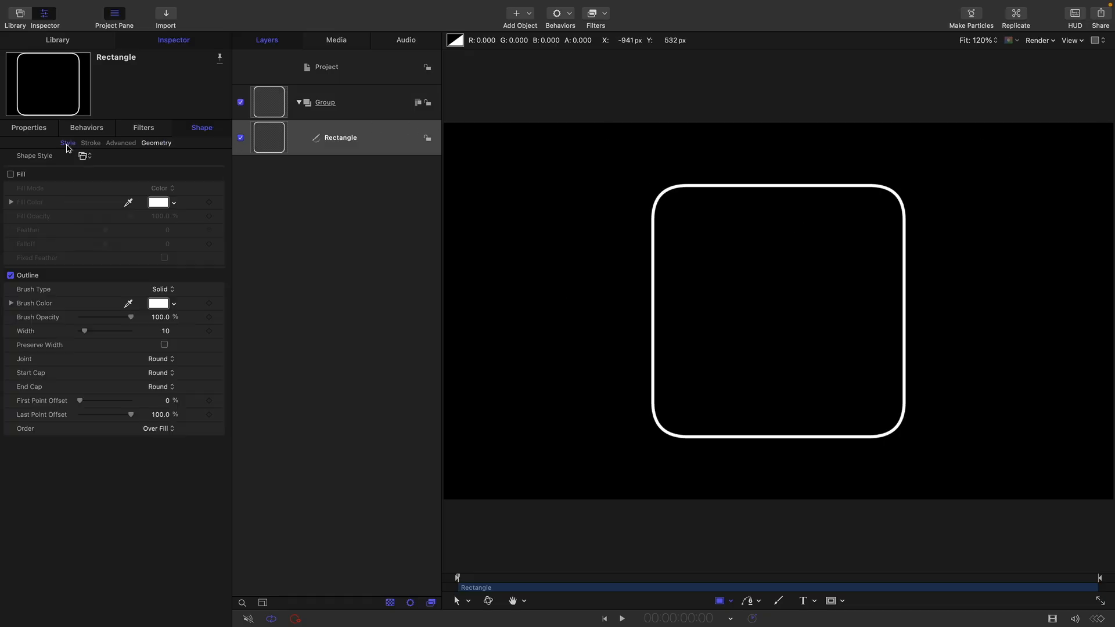
pyautogui.click(167, 331)
pyautogui.write('5')
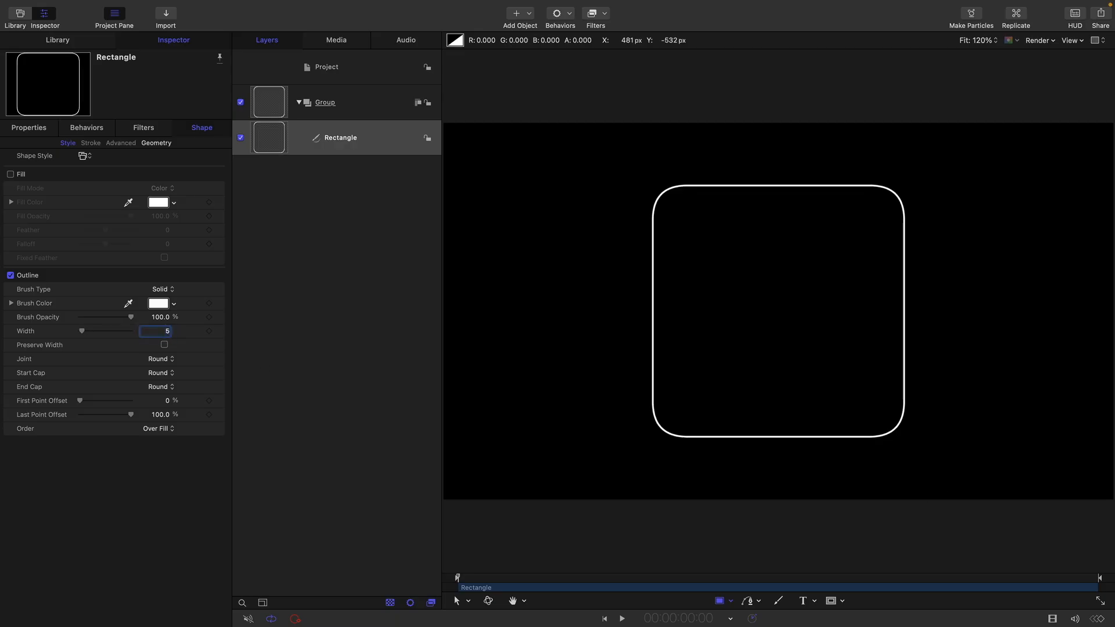
# - Replicate the rounded Rectangle layer
pyautogui.click(275, 104)
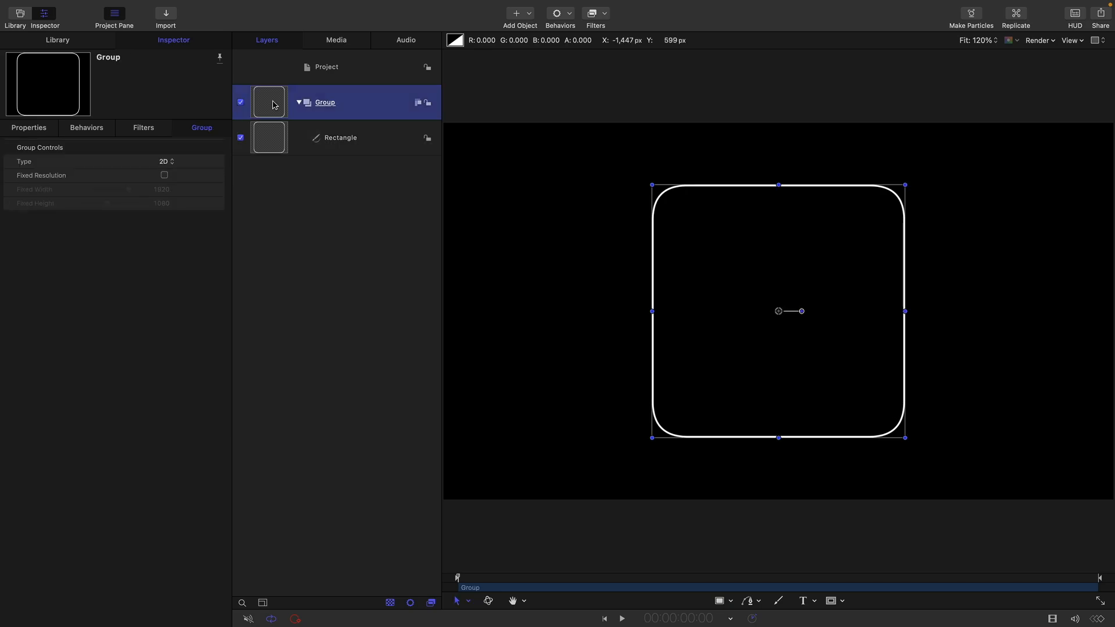
pyautogui.click(269, 143)
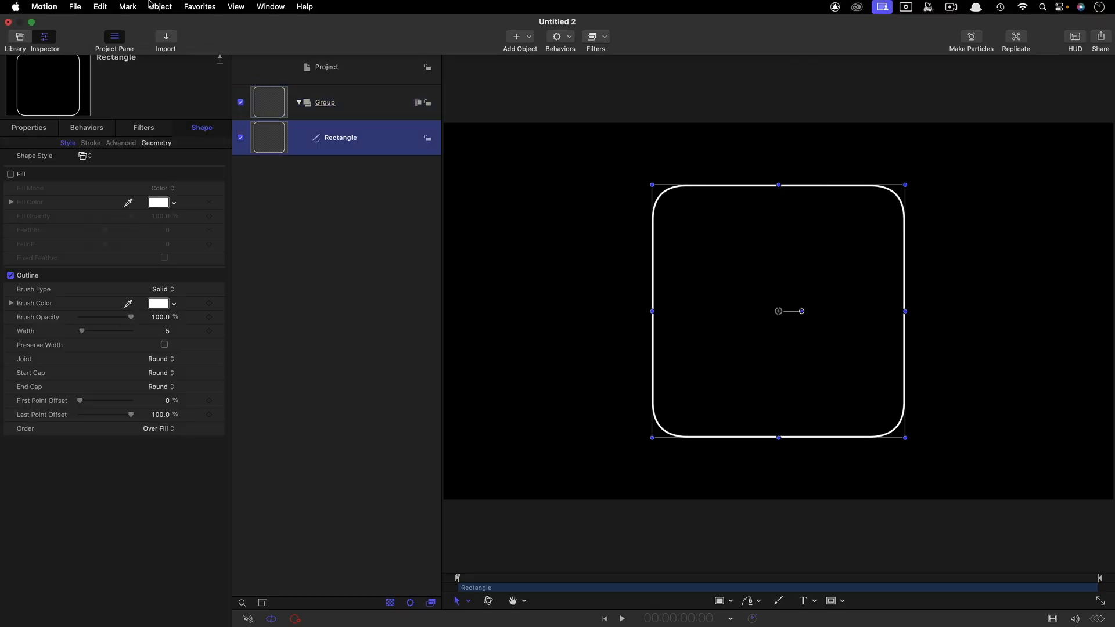
pyautogui.click(160, 6)
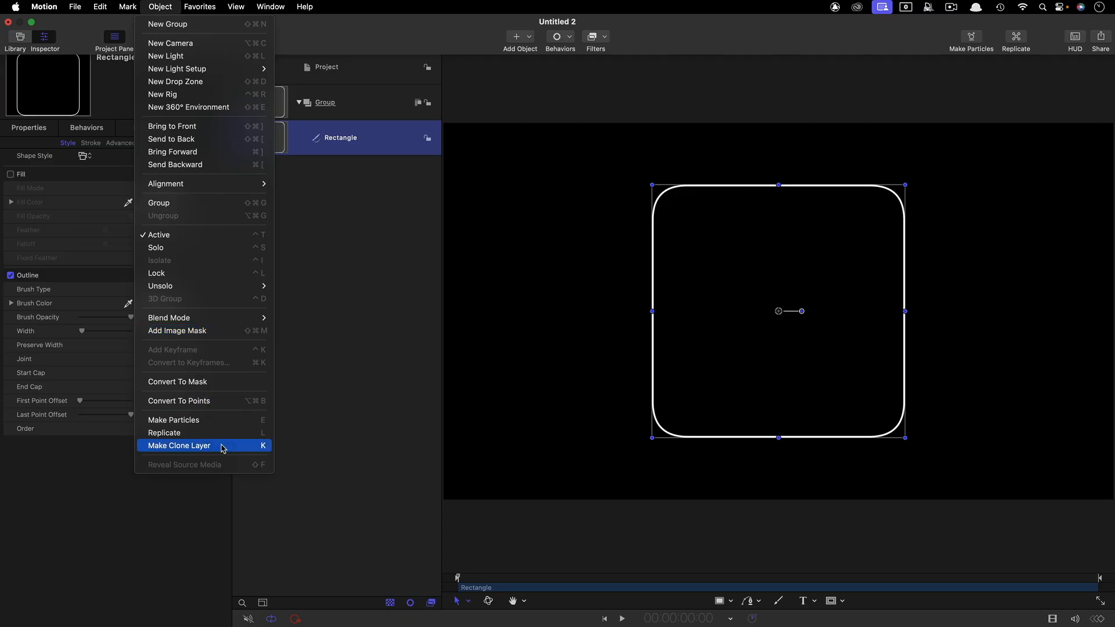
pyautogui.click(770, 402)
pyautogui.press('l')
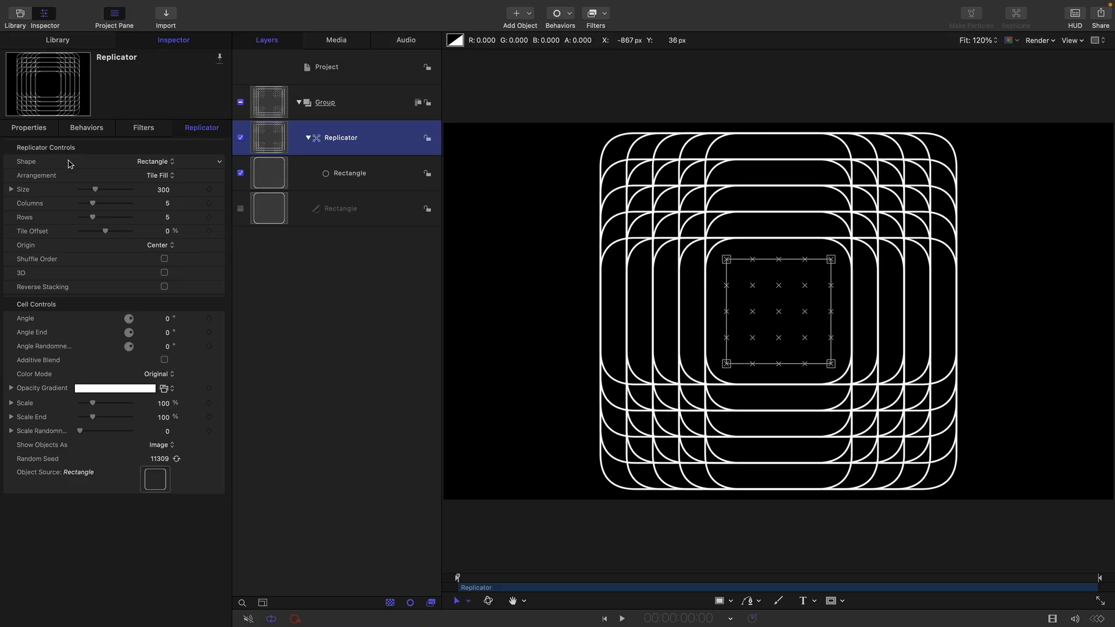
pyautogui.click(157, 164)
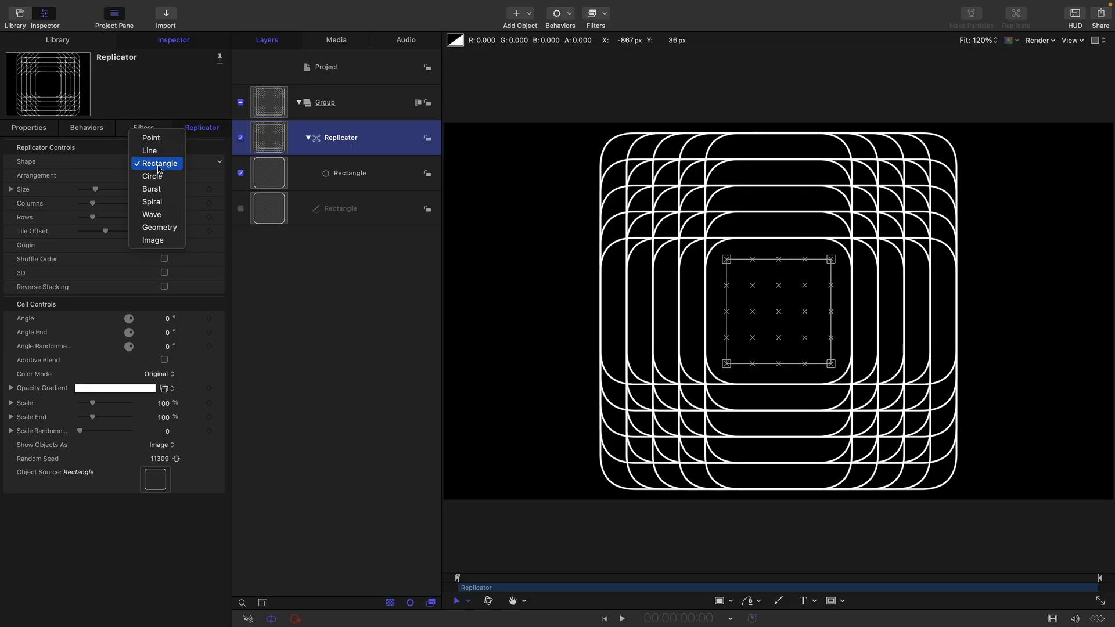
pyautogui.click(150, 150)
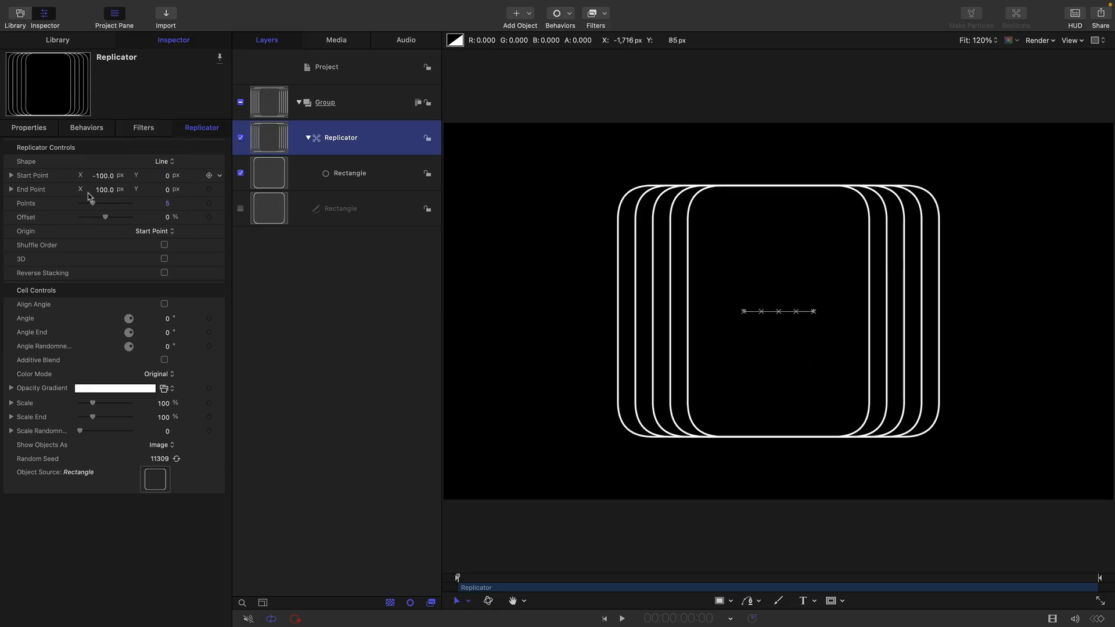
pyautogui.click(167, 163)
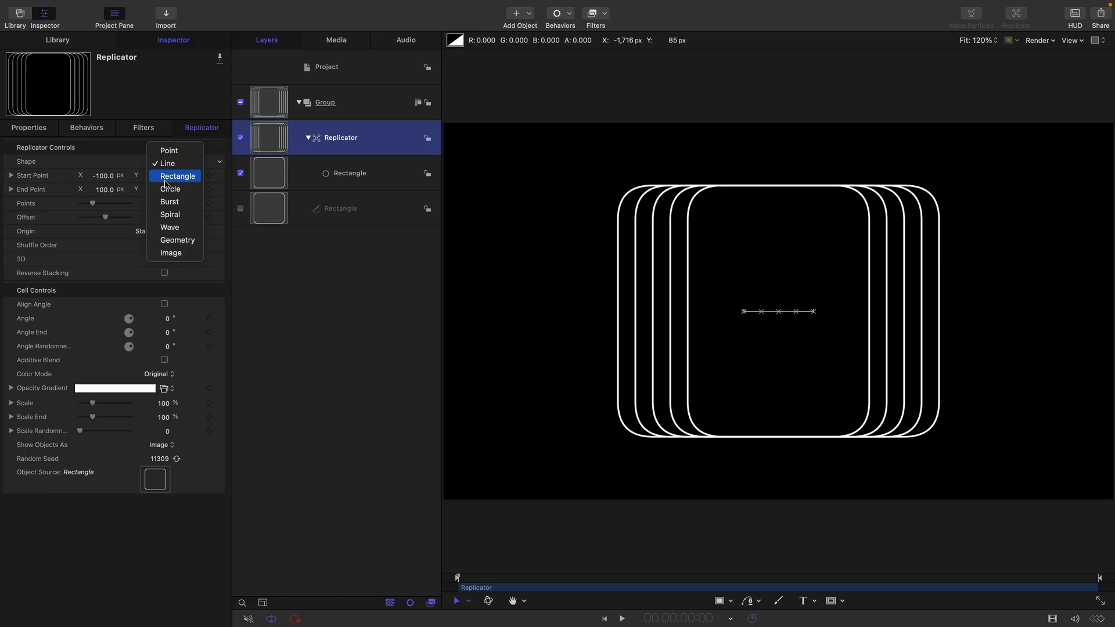
pyautogui.click(166, 184)
# - Set the rectangular replicator to 1 row and 6 columns, with its size at 0
pyautogui.click(167, 218)
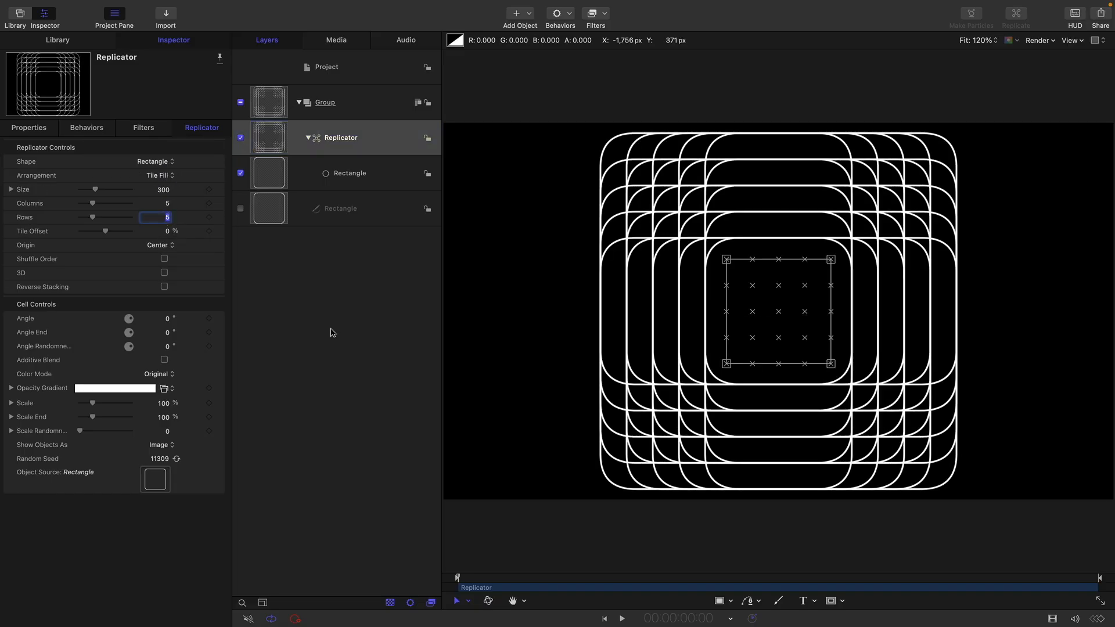
pyautogui.write('1')
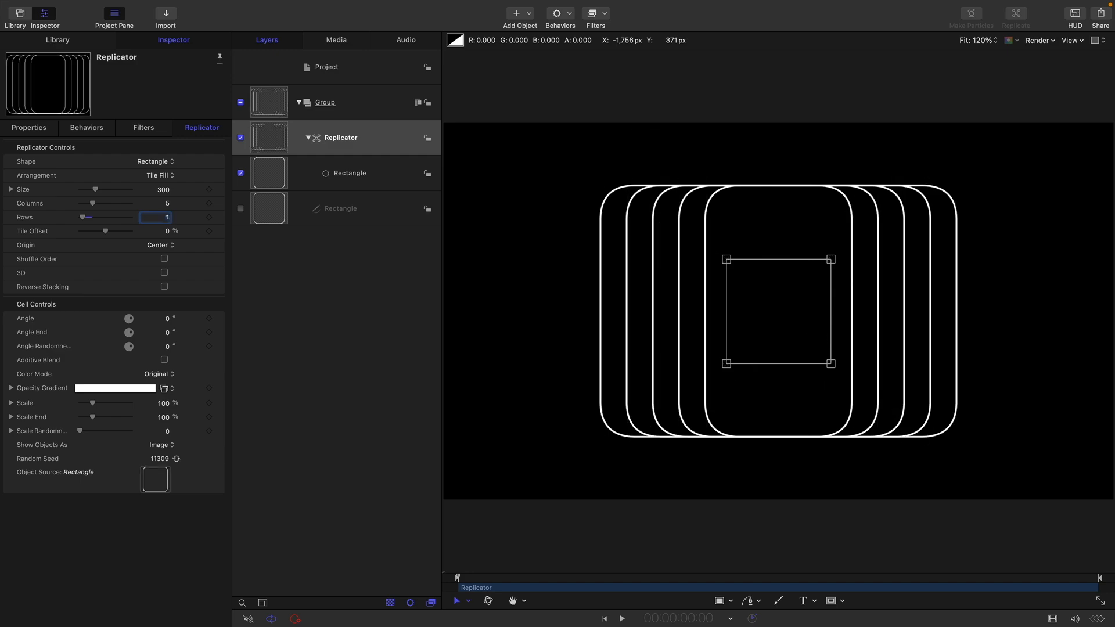
pyautogui.click(162, 190)
pyautogui.write('0')
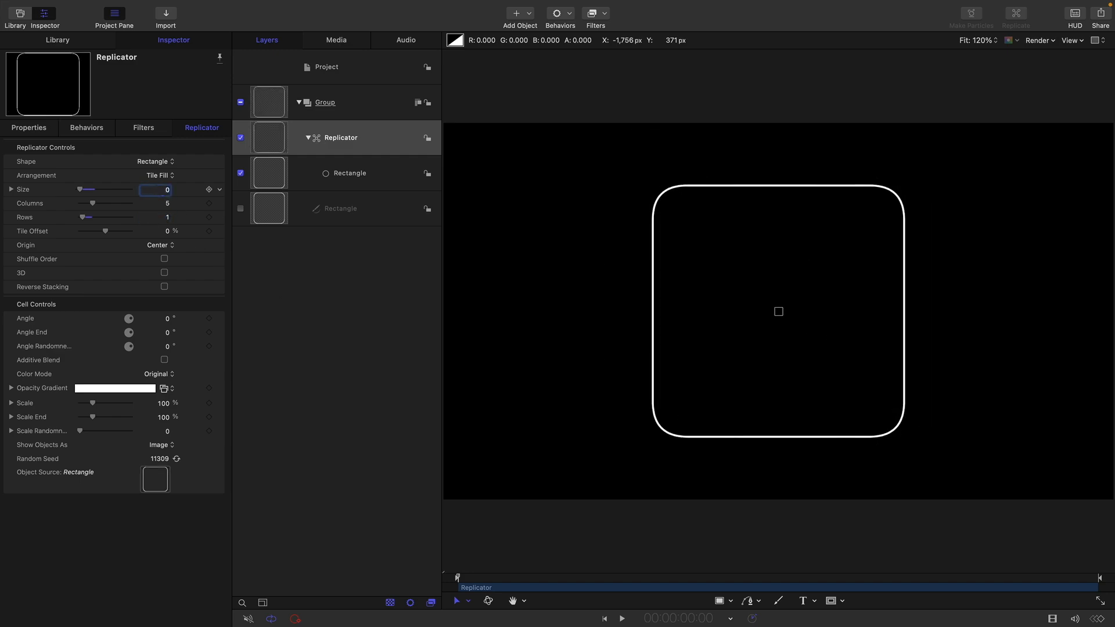
pyautogui.click(167, 204)
# - Set the replicator's Angle End to 360° and its Angle Randomness to 45°
pyautogui.click(167, 333)
pyautogui.write('360')
pyautogui.press('Return')
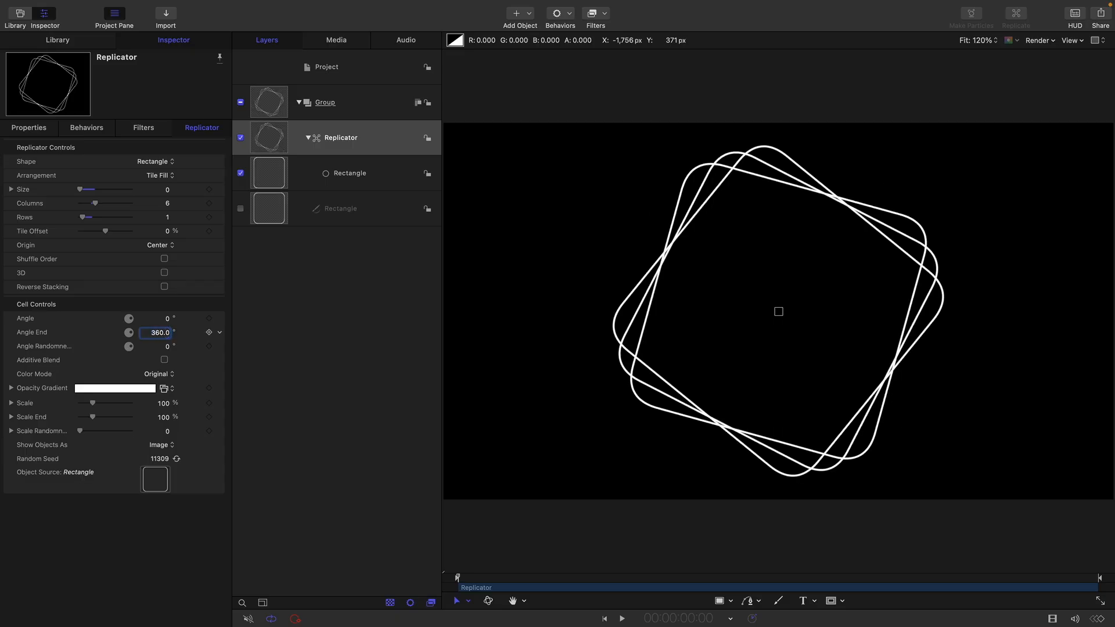
pyautogui.click(168, 347)
pyautogui.write('45')
pyautogui.press('Return')
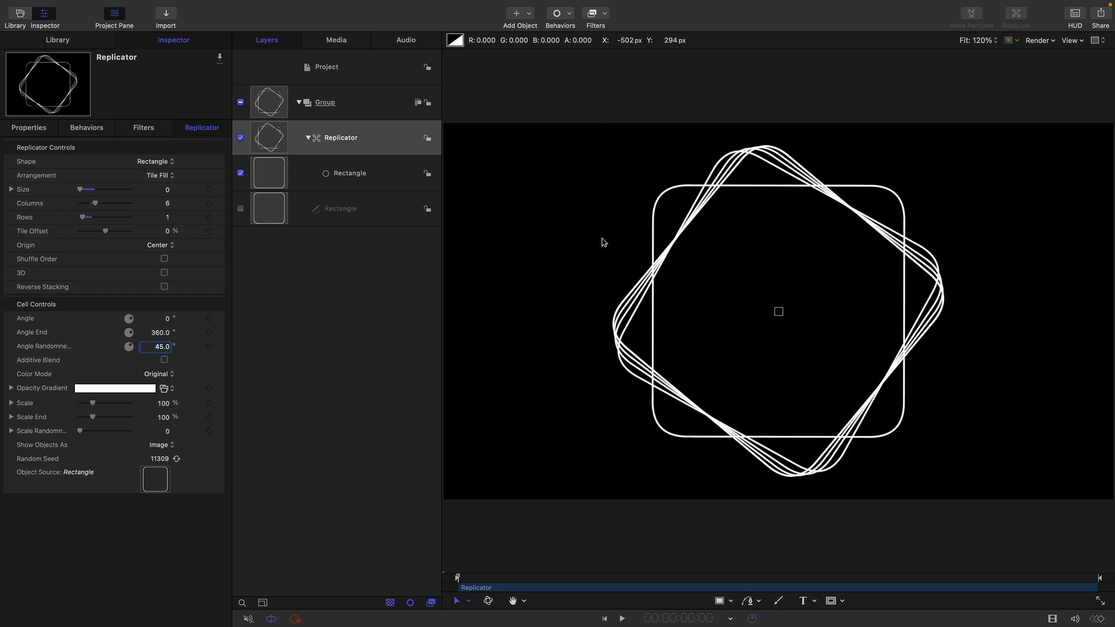
# - Add the Underwater distortion filter to the Replicator
pyautogui.click(272, 138)
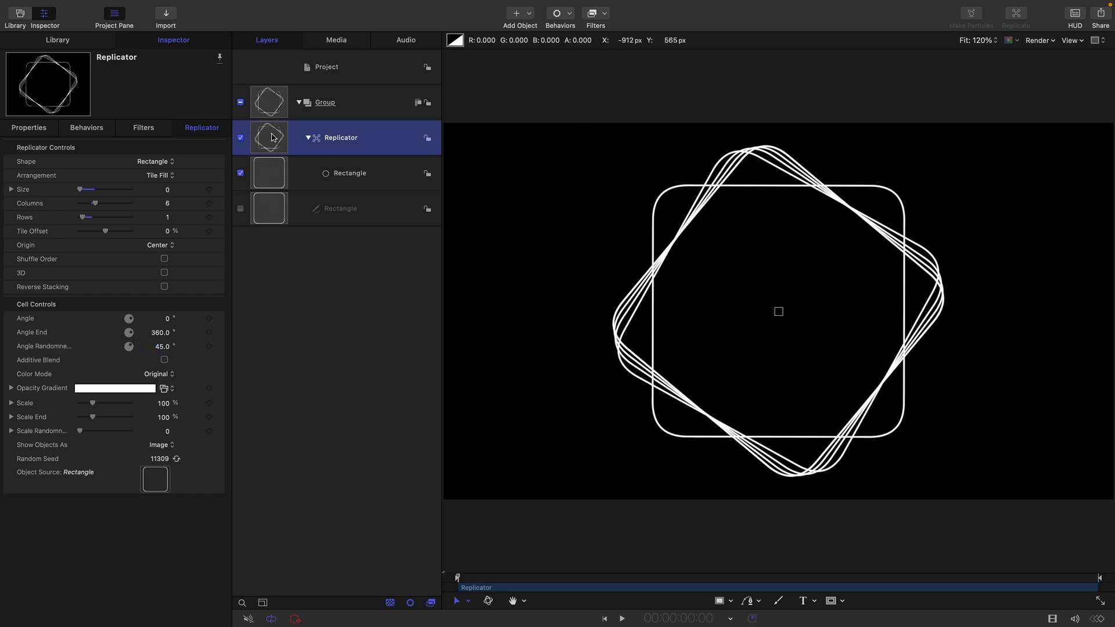
pyautogui.click(594, 14)
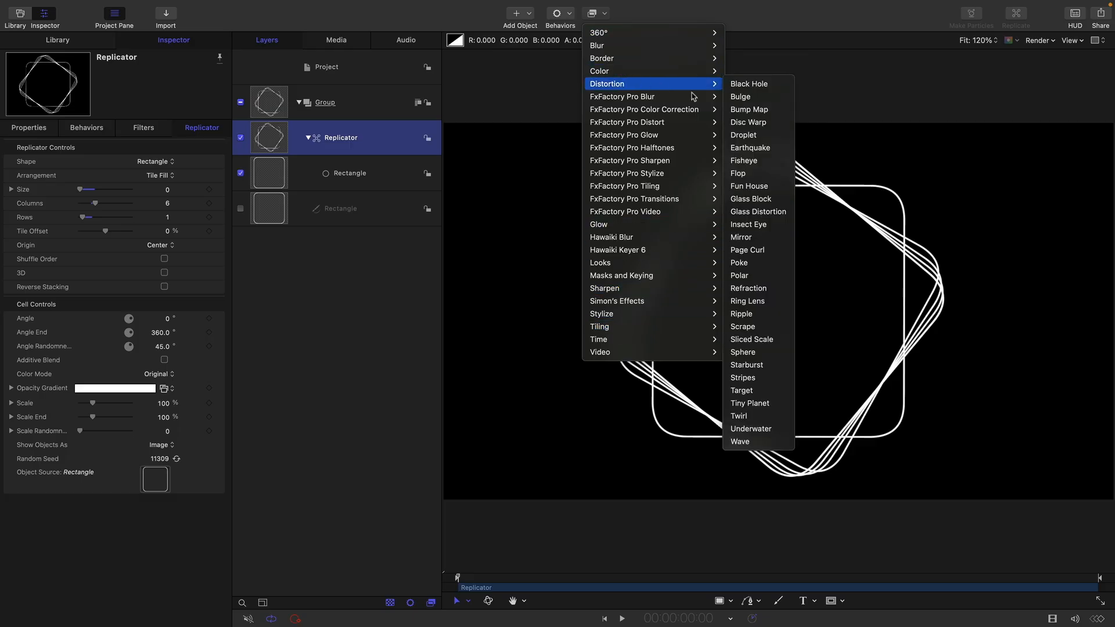
pyautogui.click(749, 431)
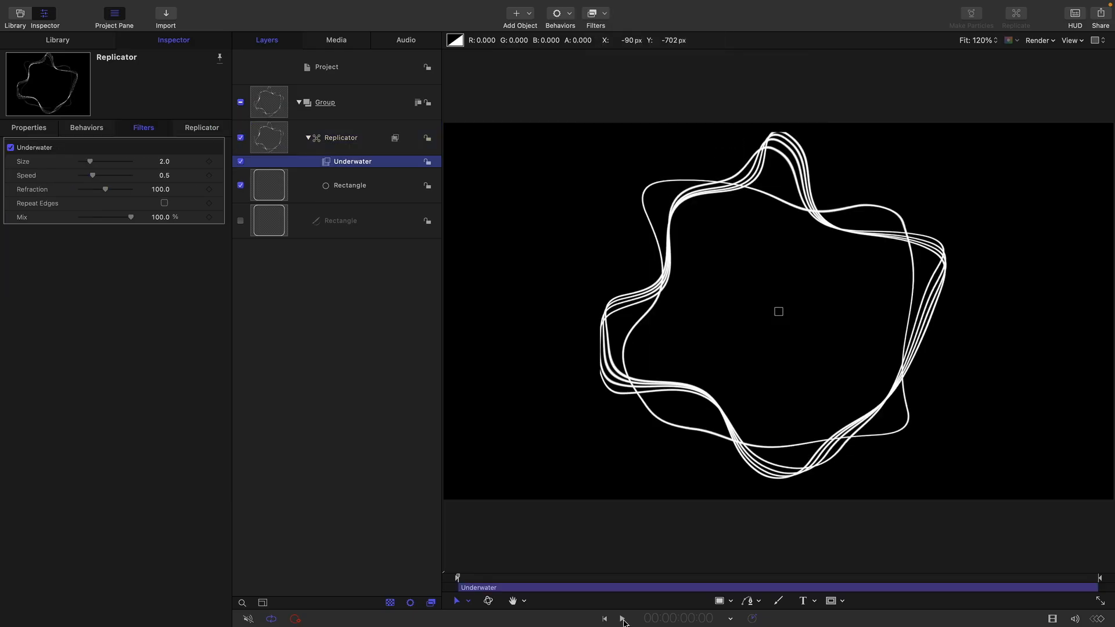
# - Play the animation and set the Underwater filter's speed to 0.1
pyautogui.click(624, 621)
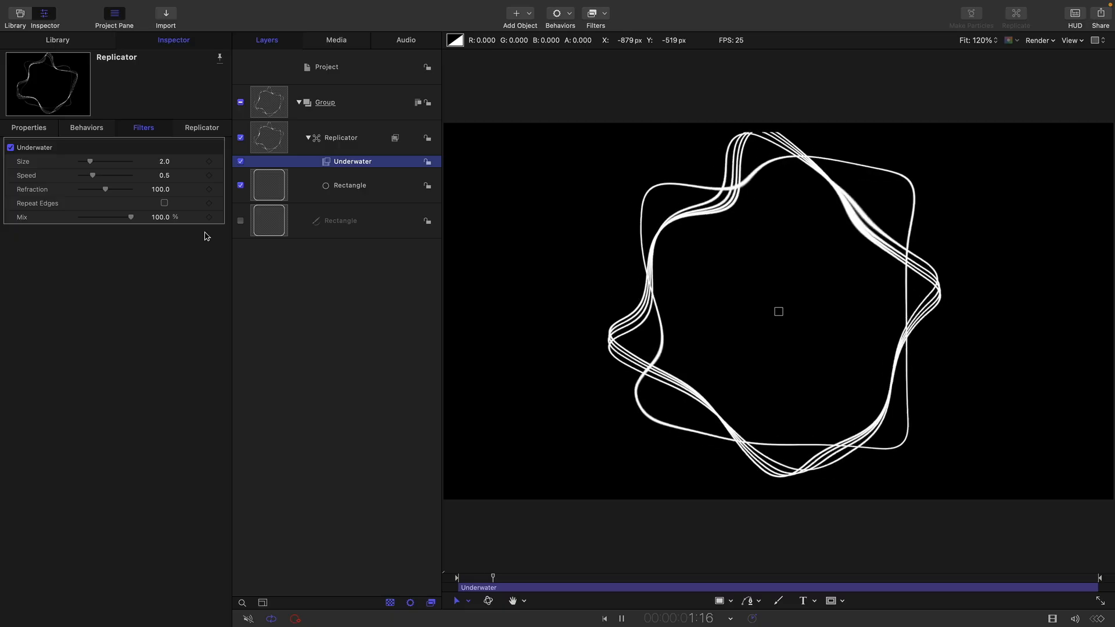
pyautogui.click(165, 176)
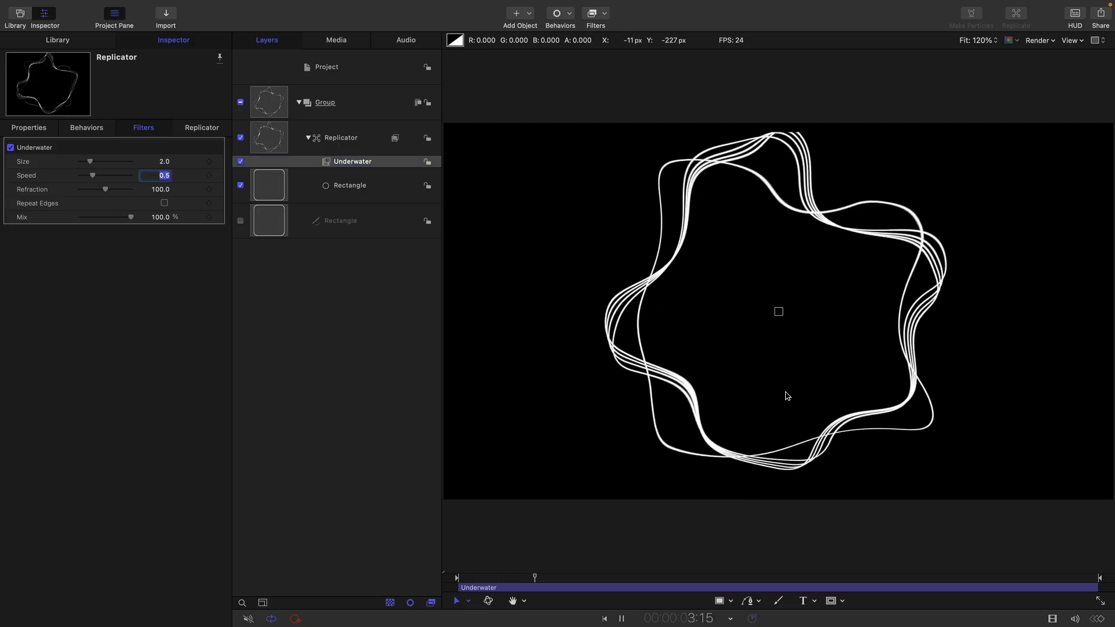
pyautogui.write('0.1')
pyautogui.press('Return')
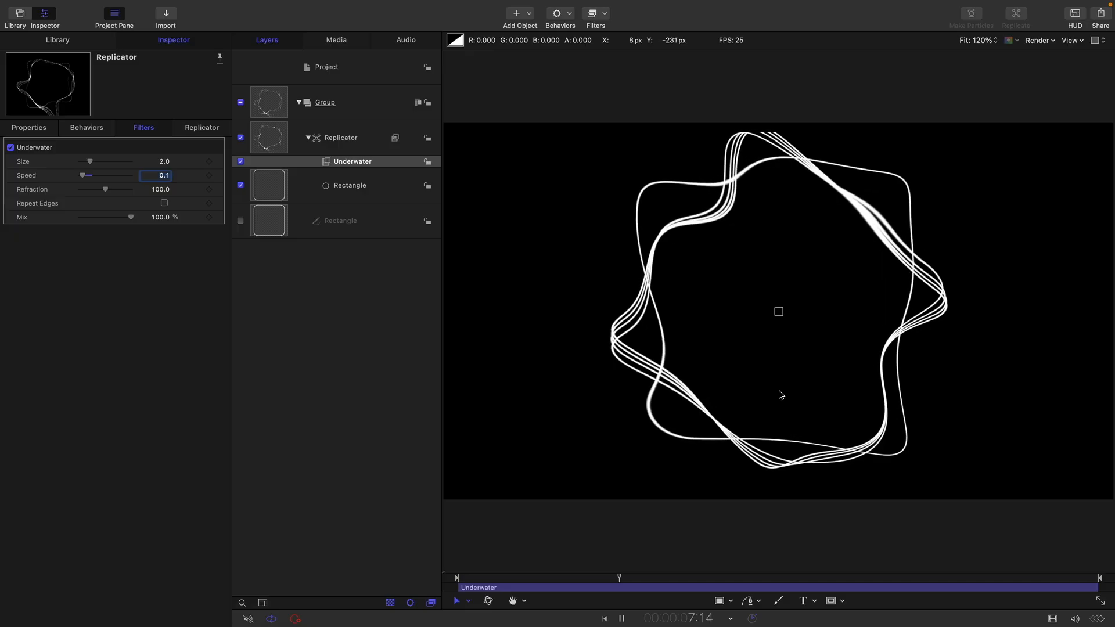
# - Stop playback and scrub back to 7:16 to inspect the upper edge of the distorted lines
pyautogui.click(622, 619)
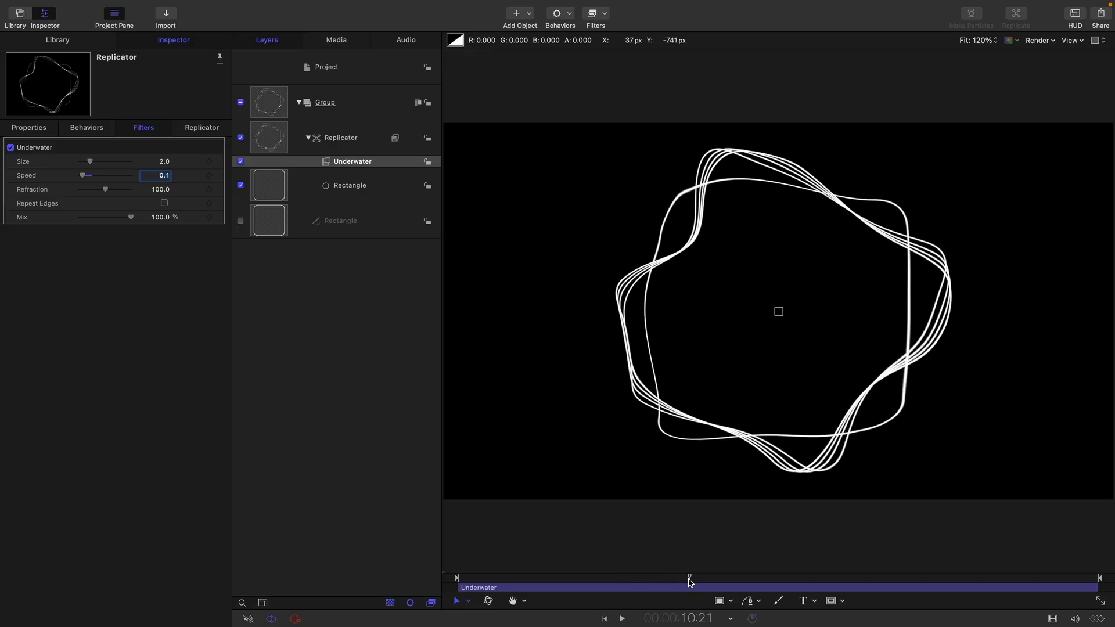
pyautogui.moveTo(689, 581); pyautogui.dragTo(650, 582)
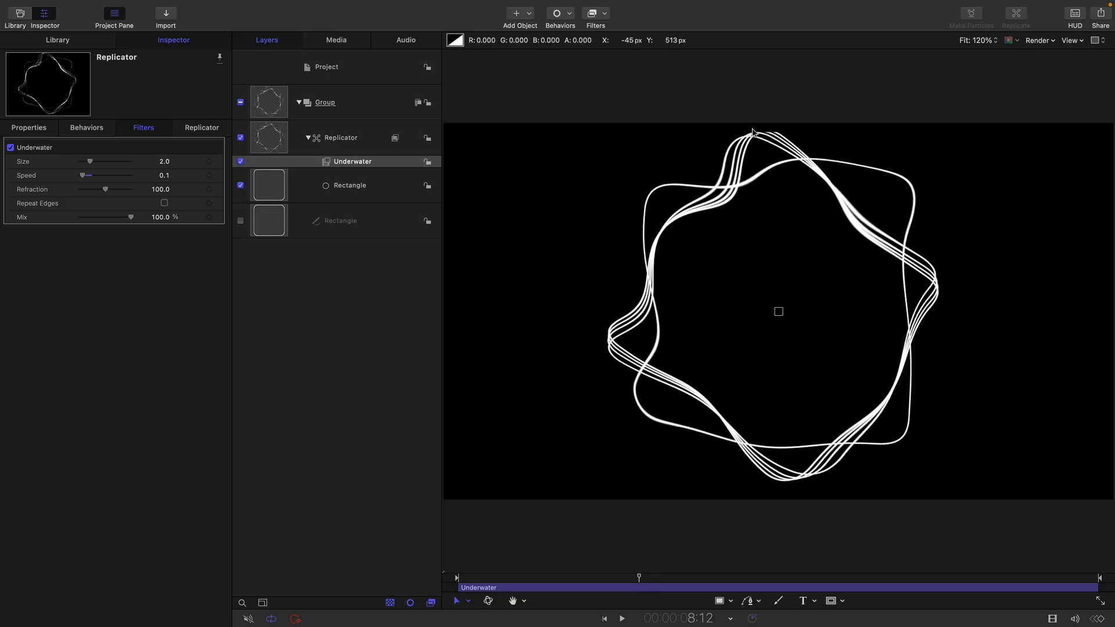
pyautogui.moveTo(651, 578); pyautogui.dragTo(622, 578)
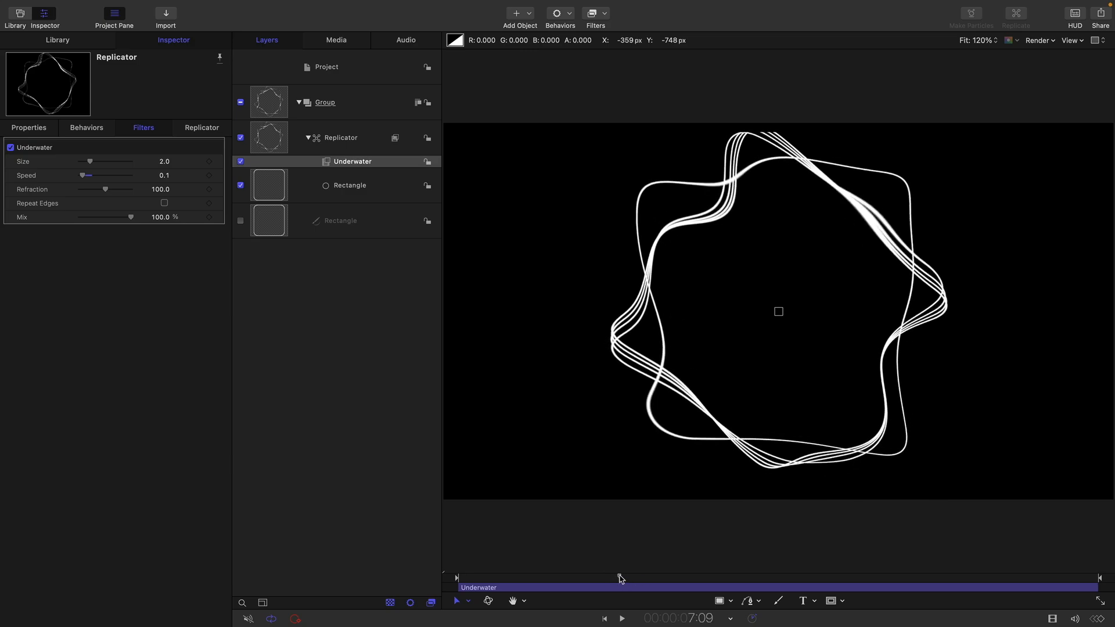
# - Place the replicator's disabled source Rectangle in its own group
pyautogui.click(275, 221)
pyautogui.rightClick(275, 222)
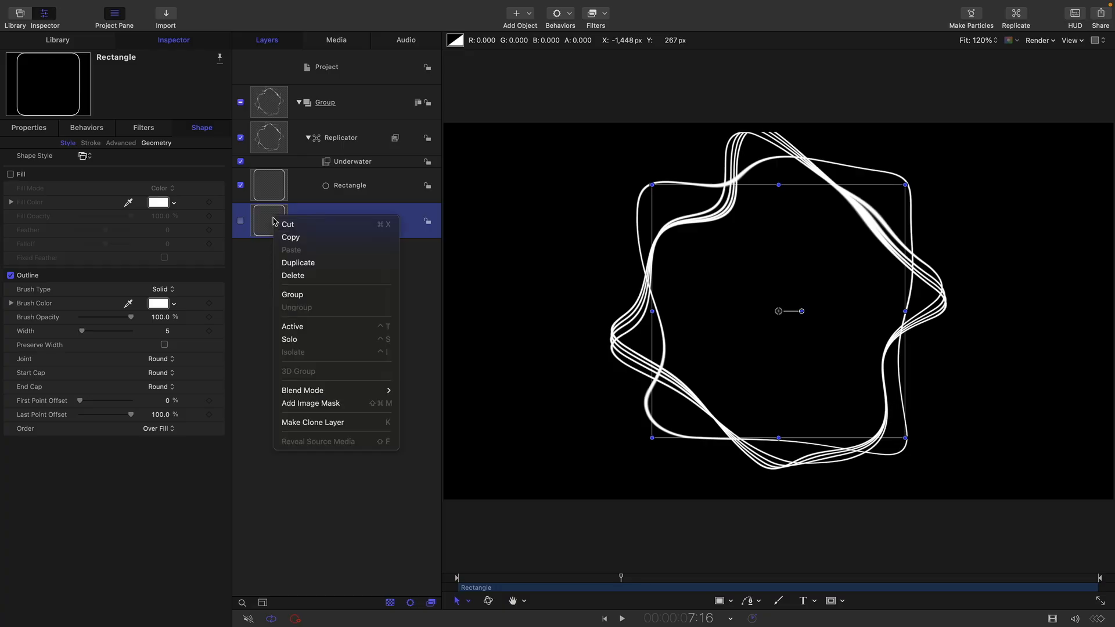
pyautogui.click(305, 296)
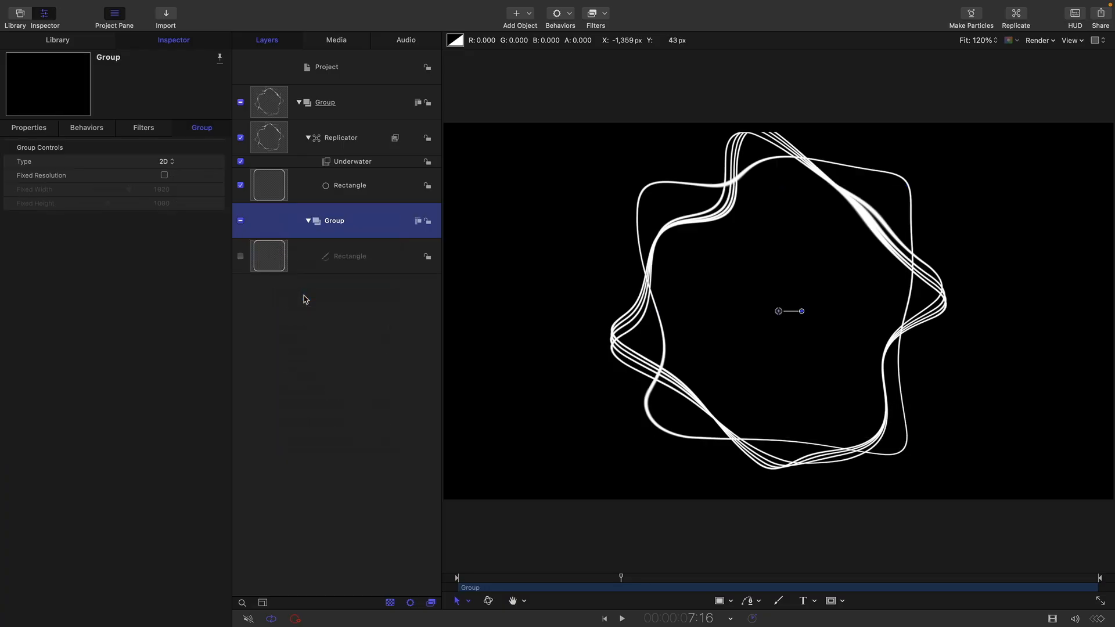
# - Add a Color Solid generator to the new group containing the source Rectangle
pyautogui.click(51, 41)
pyautogui.click(28, 161)
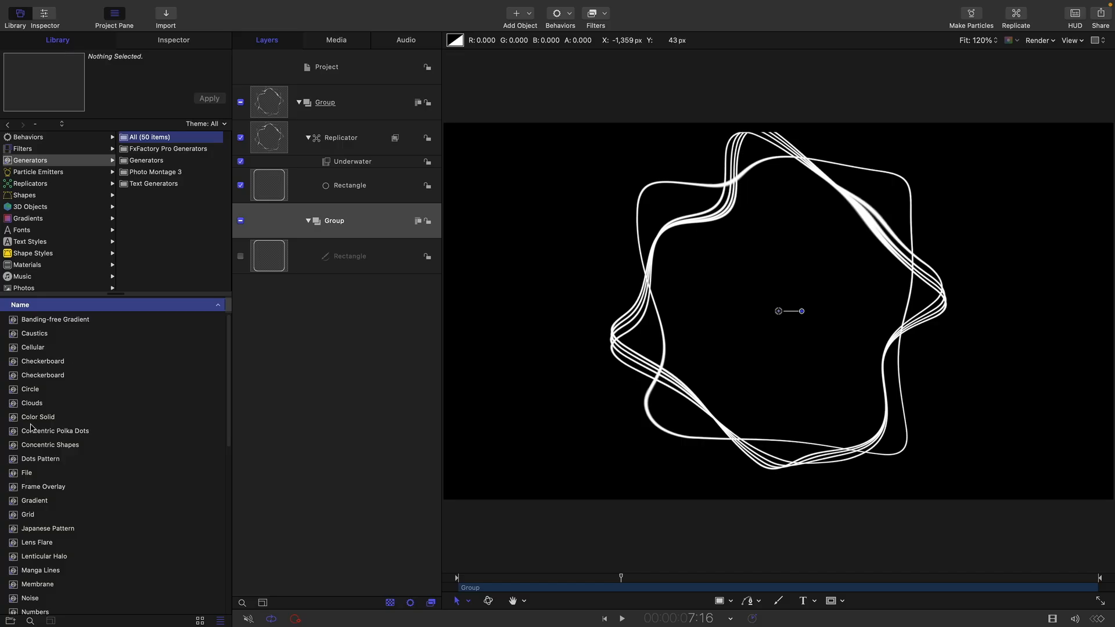
pyautogui.moveTo(30, 419); pyautogui.dragTo(357, 243)
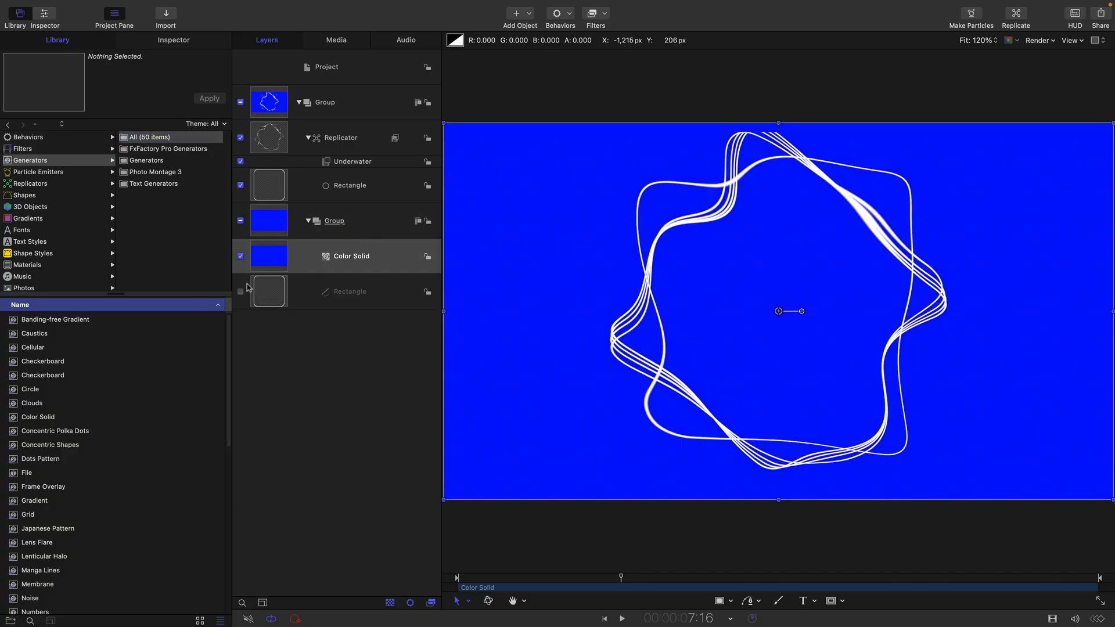
# - Enable the source Rectangle and bring it forward, above the Color Solid
pyautogui.click(240, 292)
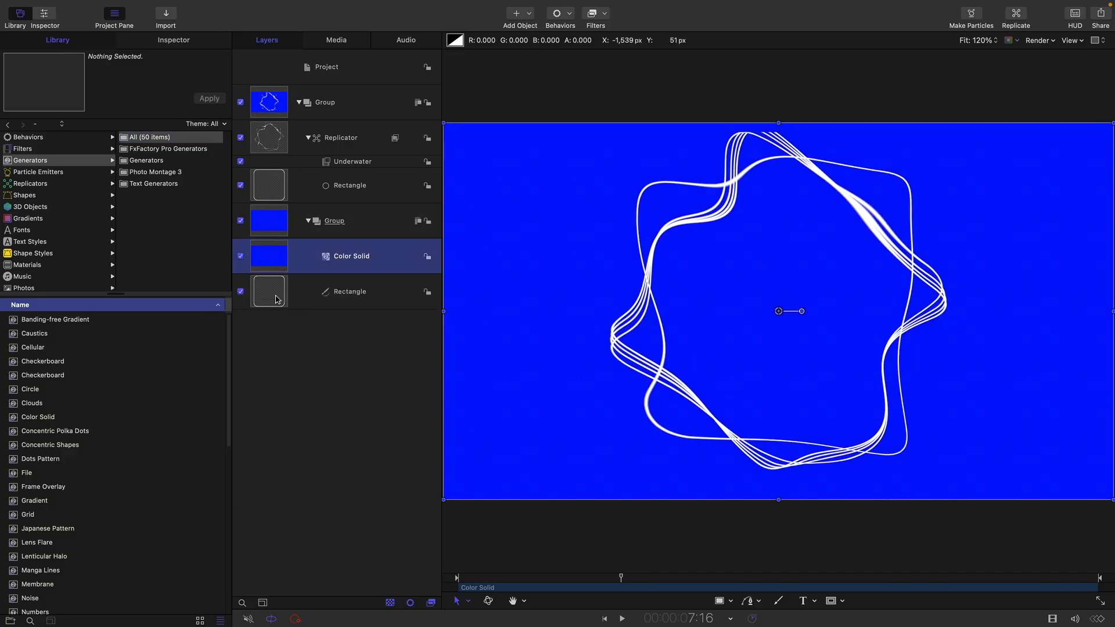
pyautogui.click(277, 300)
pyautogui.press('super+bracketright')
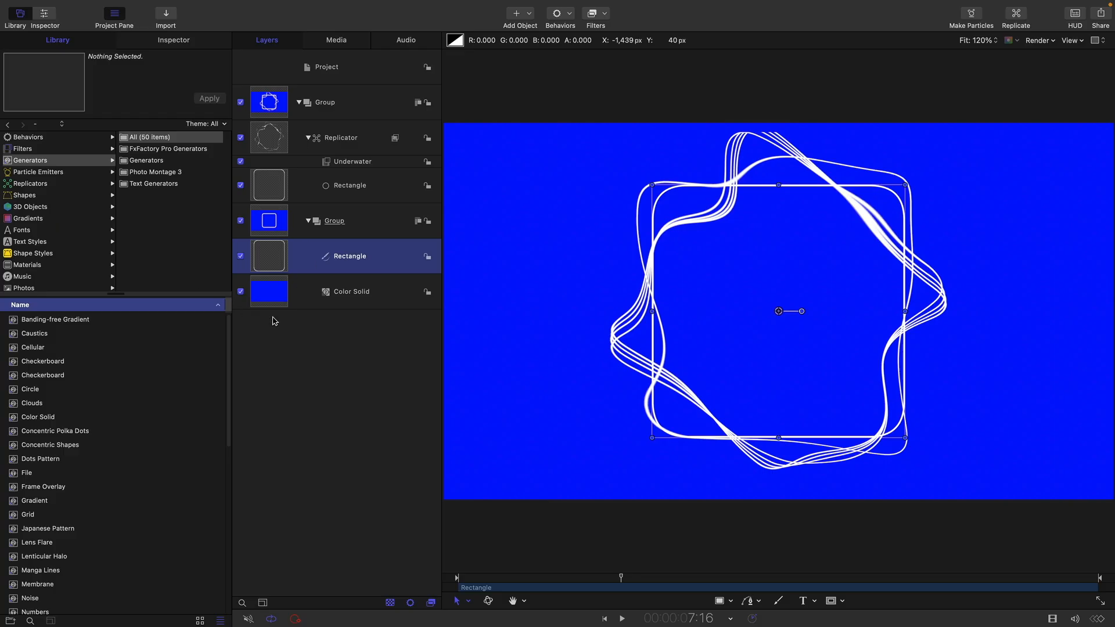
# - Change the Color Solid to black by setting its brightness to 0%
pyautogui.click(283, 299)
pyautogui.click(166, 38)
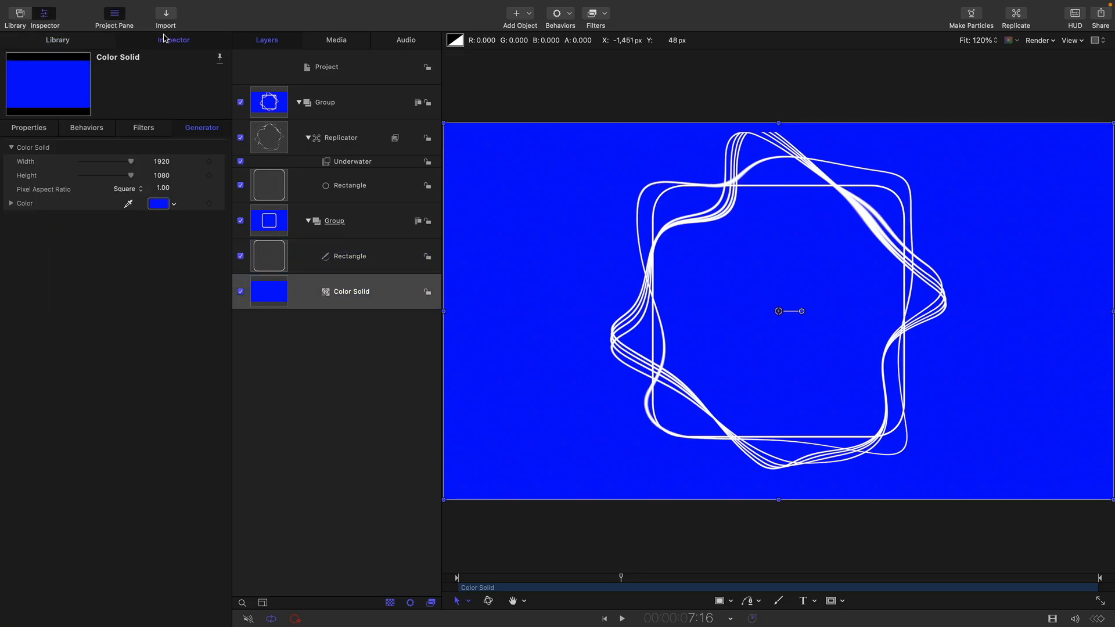
pyautogui.click(157, 202)
pyautogui.moveTo(464, 323); pyautogui.dragTo(426, 323)
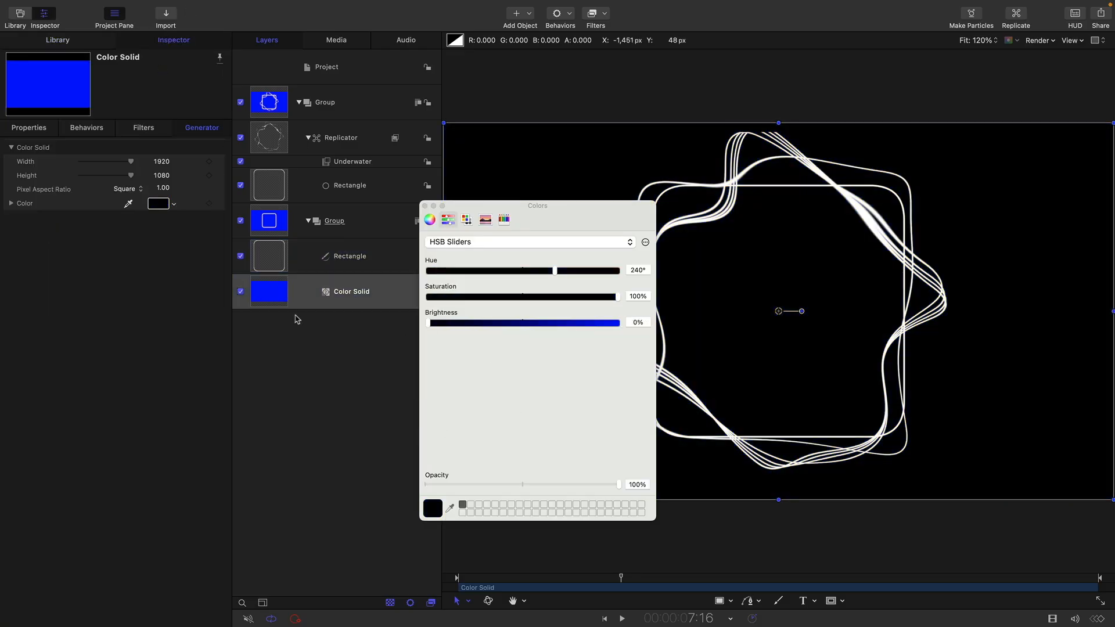
pyautogui.click(425, 206)
# - Replace the replicator cell's source with the group holding the Rectangle and Color Solid
pyautogui.click(264, 227)
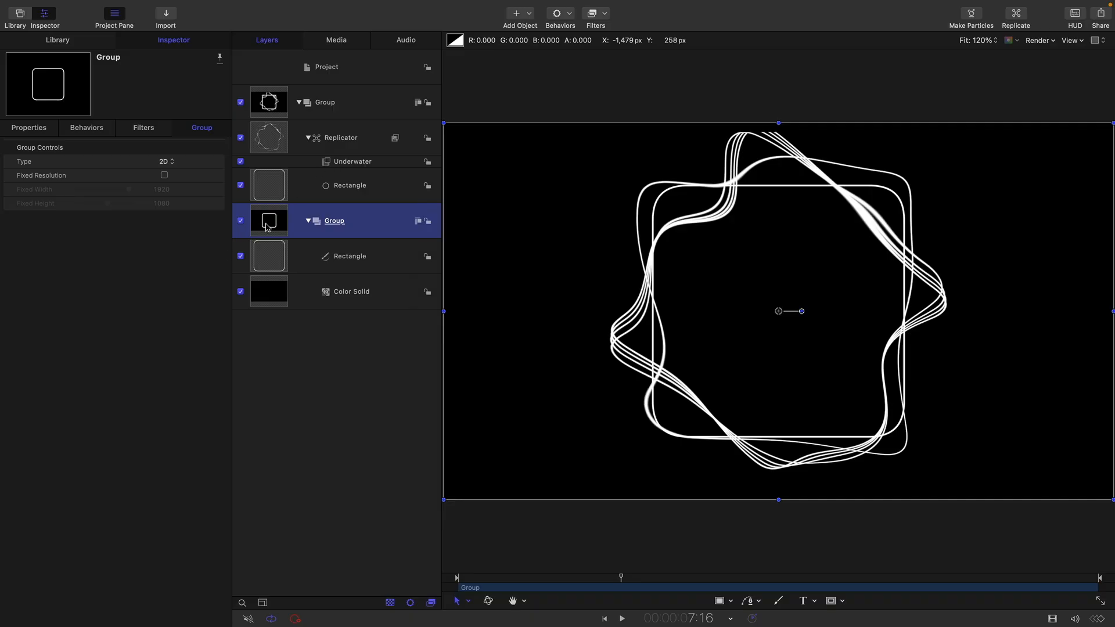
pyautogui.moveTo(267, 227); pyautogui.dragTo(325, 187)
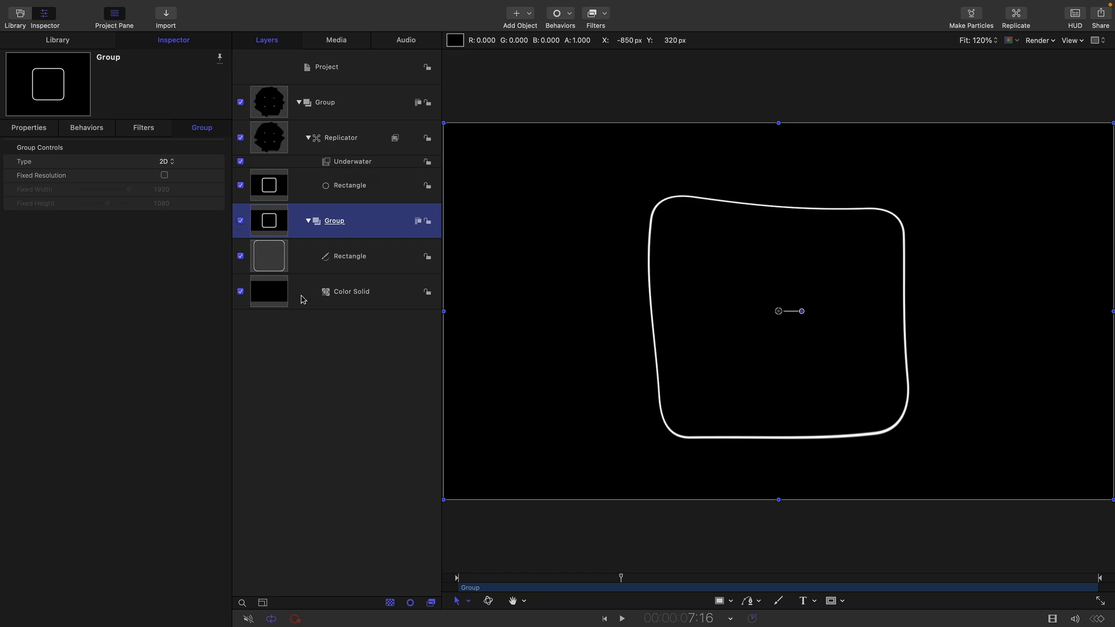
# - Enable Additive Blend for the Replicator and play back the animation to check the lines
pyautogui.click(267, 140)
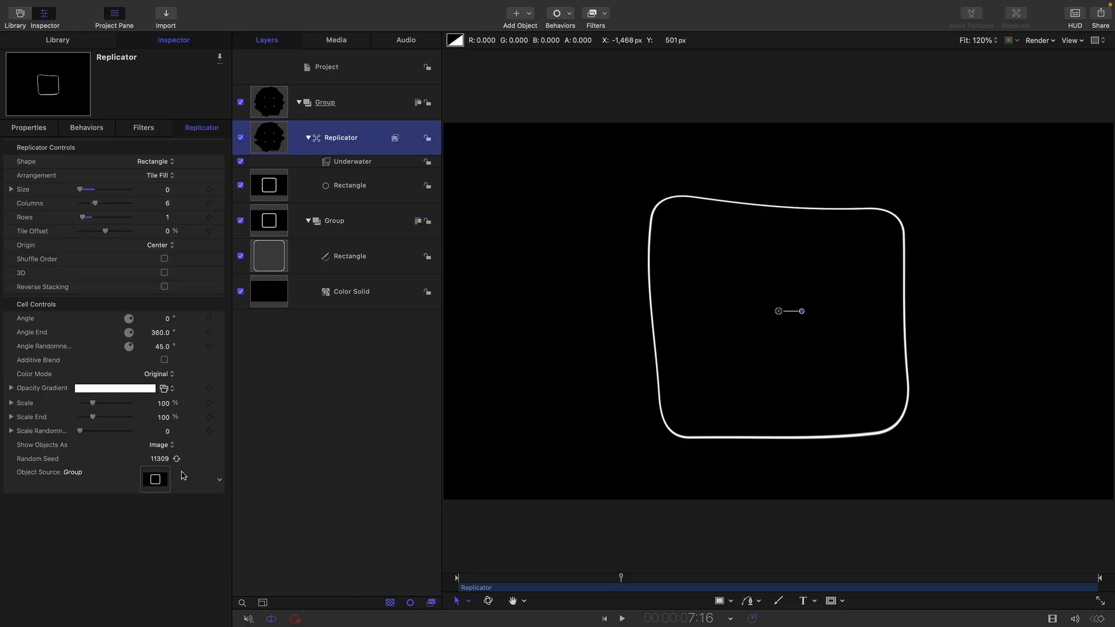
pyautogui.click(164, 360)
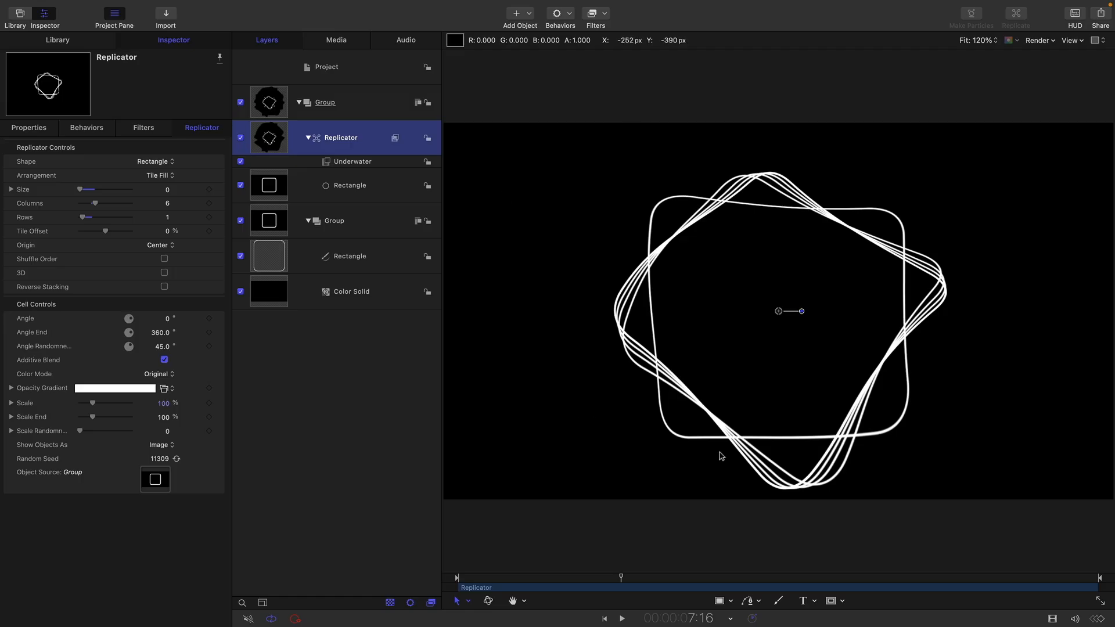
pyautogui.click(622, 620)
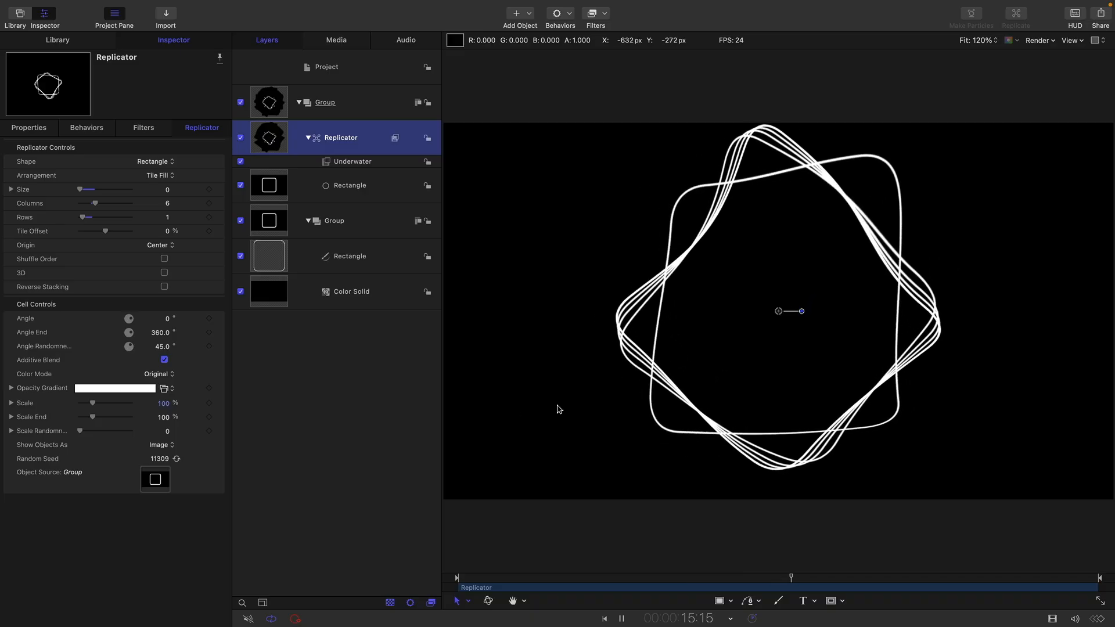
pyautogui.press('space')
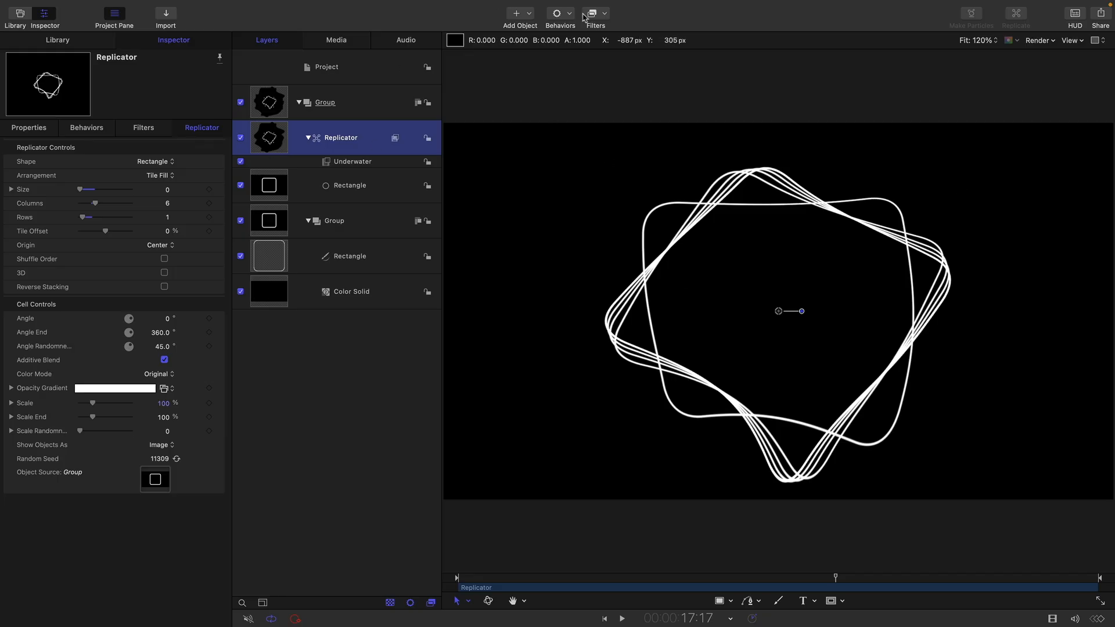
# - Apply a Luma Keyer filter from Masks and Keying to the Replicator
pyautogui.click(605, 14)
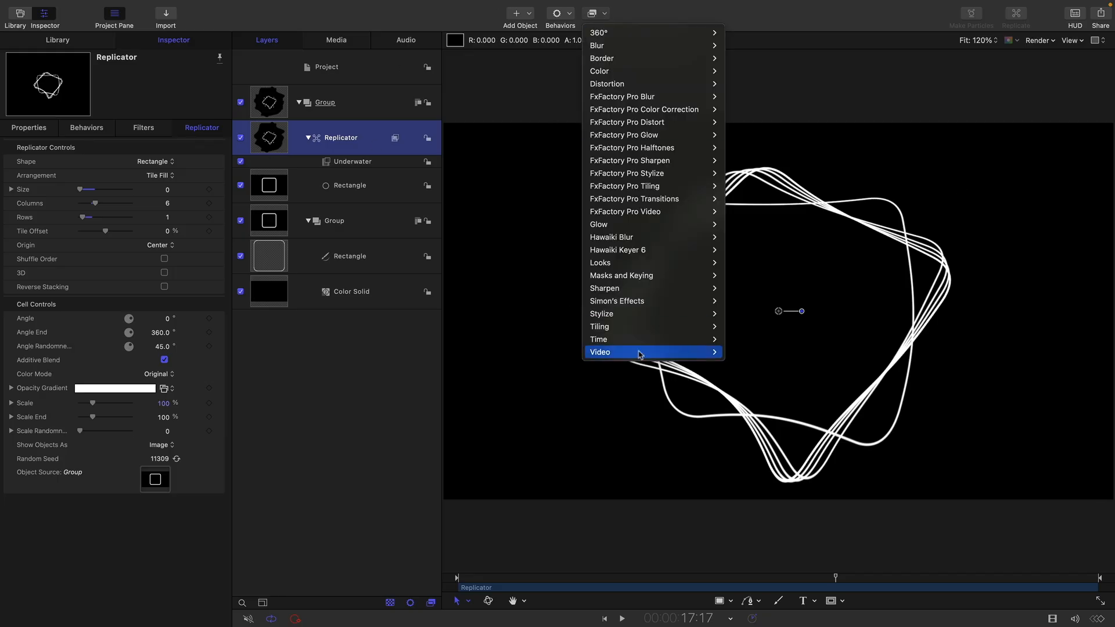
pyautogui.moveTo(651, 278)
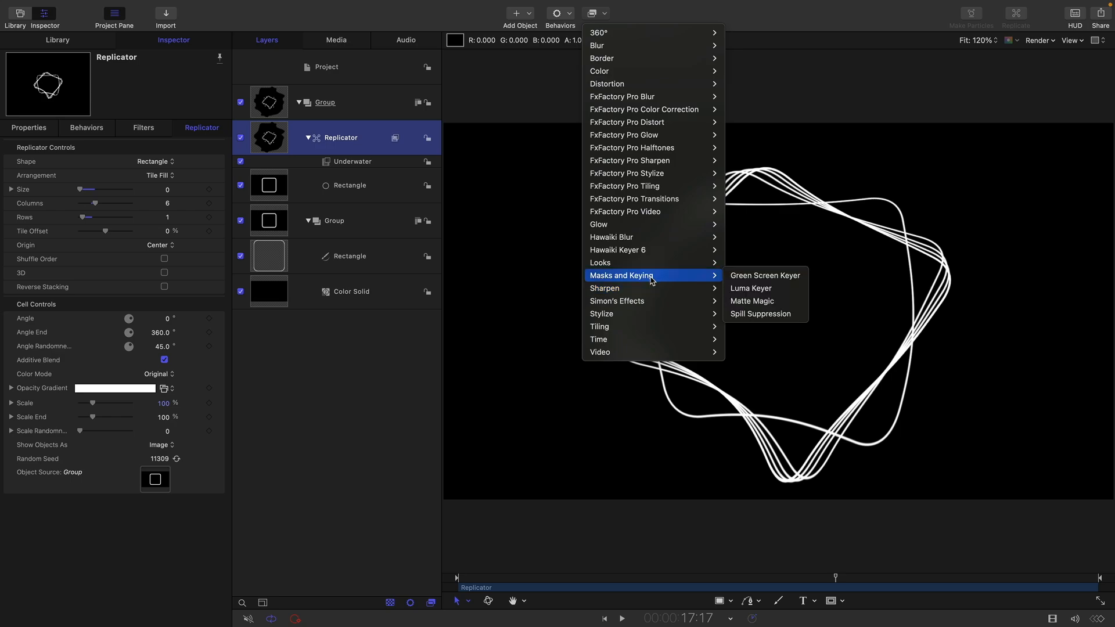
pyautogui.click(774, 290)
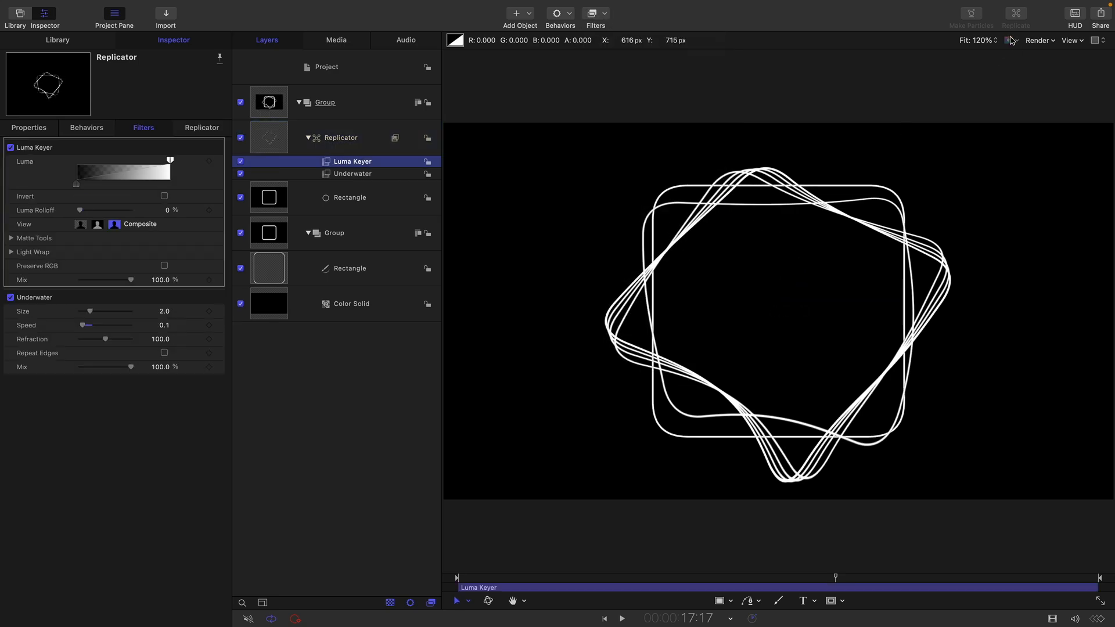
# - Inspect the alpha channel while disabling and collapsing the inner source Group, and return the canvas to the Color channel
pyautogui.click(1011, 40)
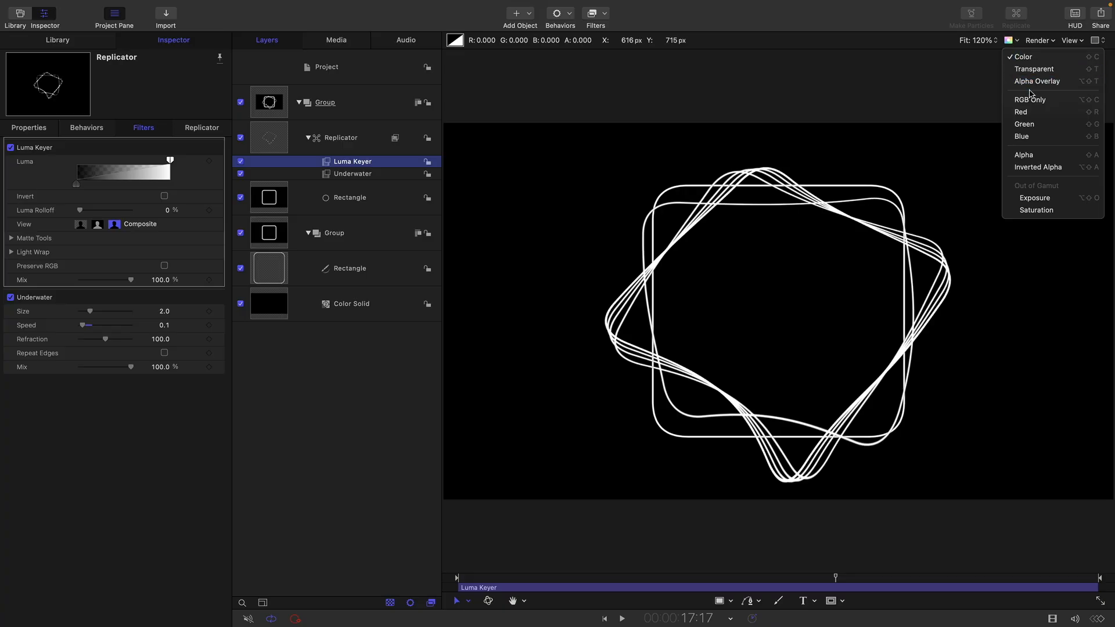
pyautogui.click(1049, 155)
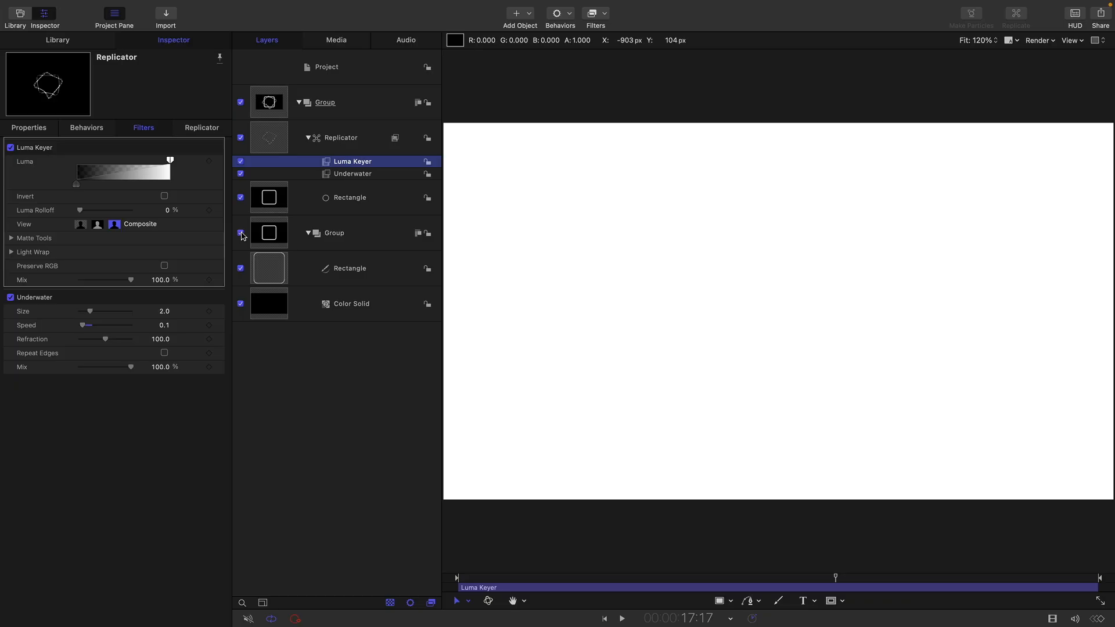
pyautogui.click(241, 234)
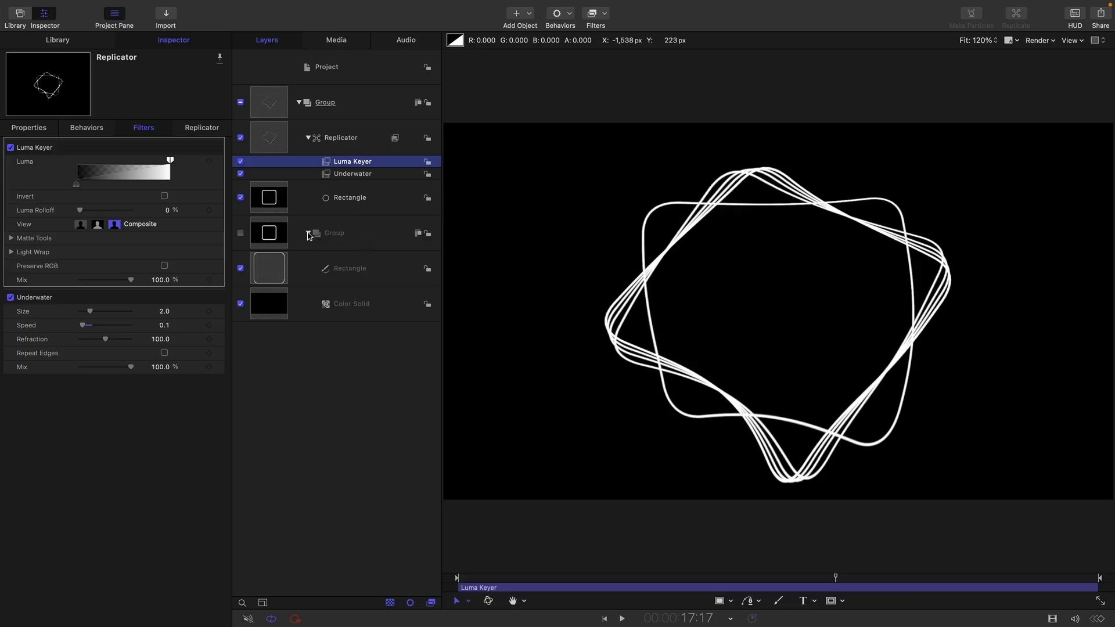
pyautogui.click(309, 233)
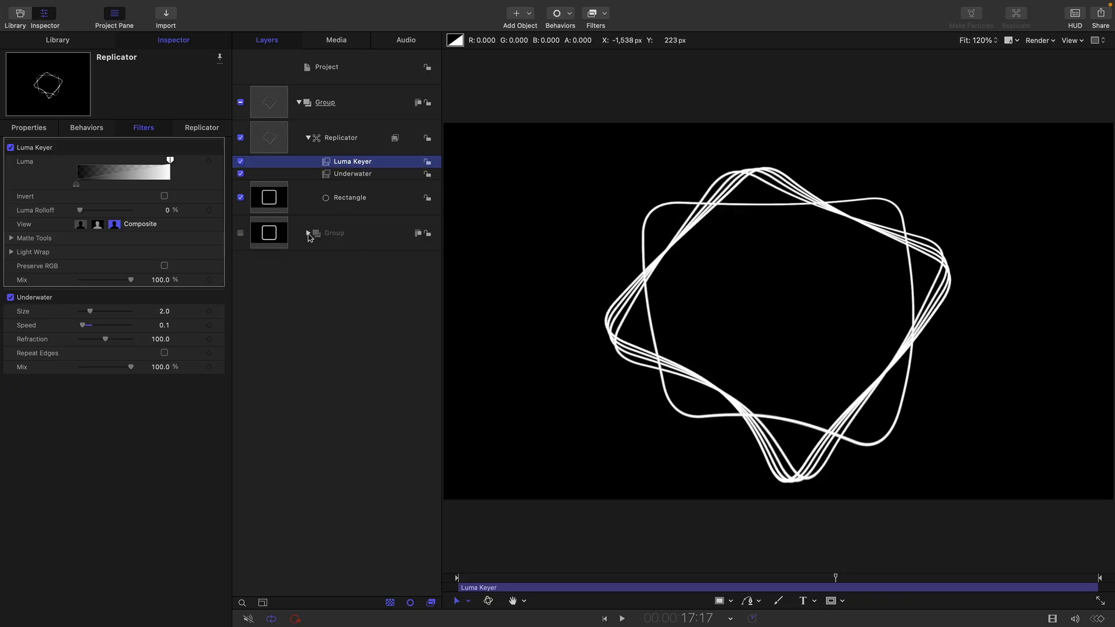
pyautogui.click(1016, 40)
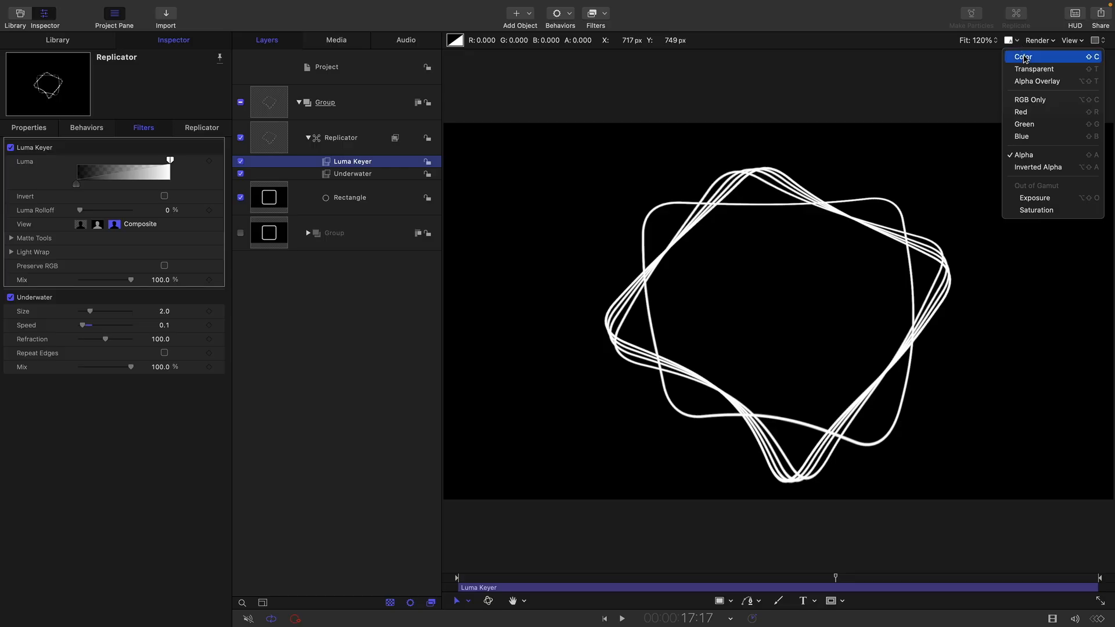
pyautogui.click(1024, 58)
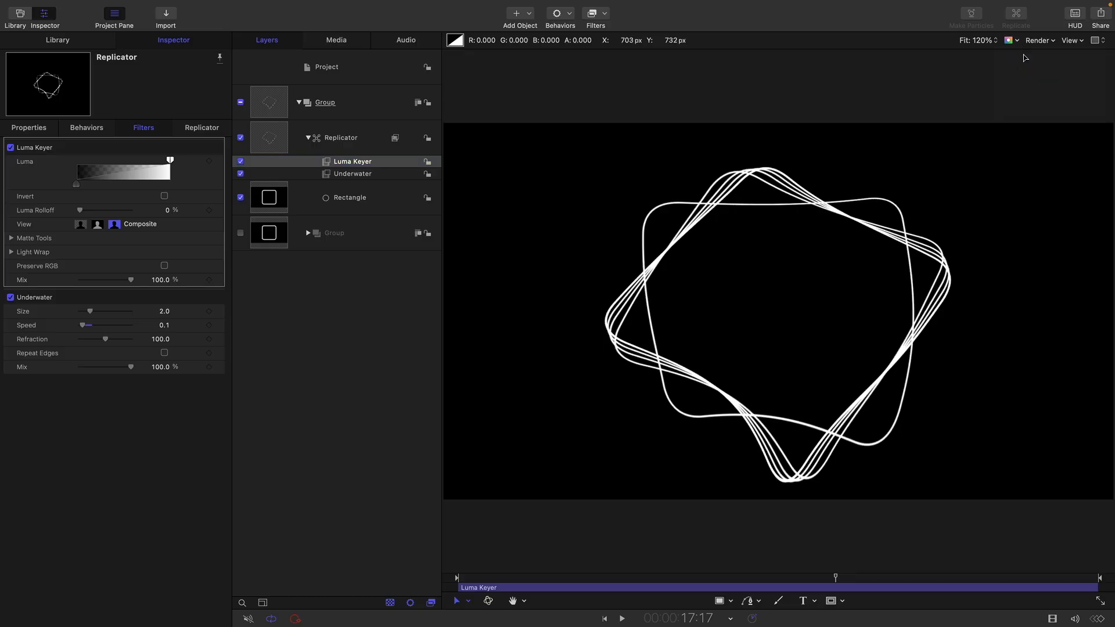
# - Collapse the main Group holding the keyed Replicator and replicate the whole group
pyautogui.click(299, 103)
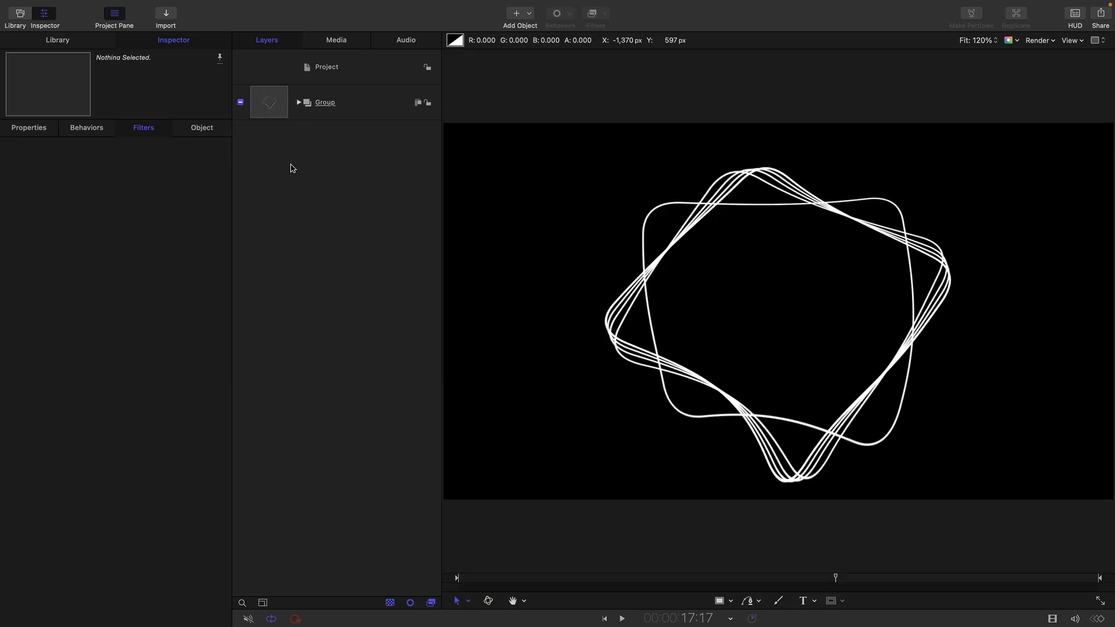
pyautogui.click(271, 103)
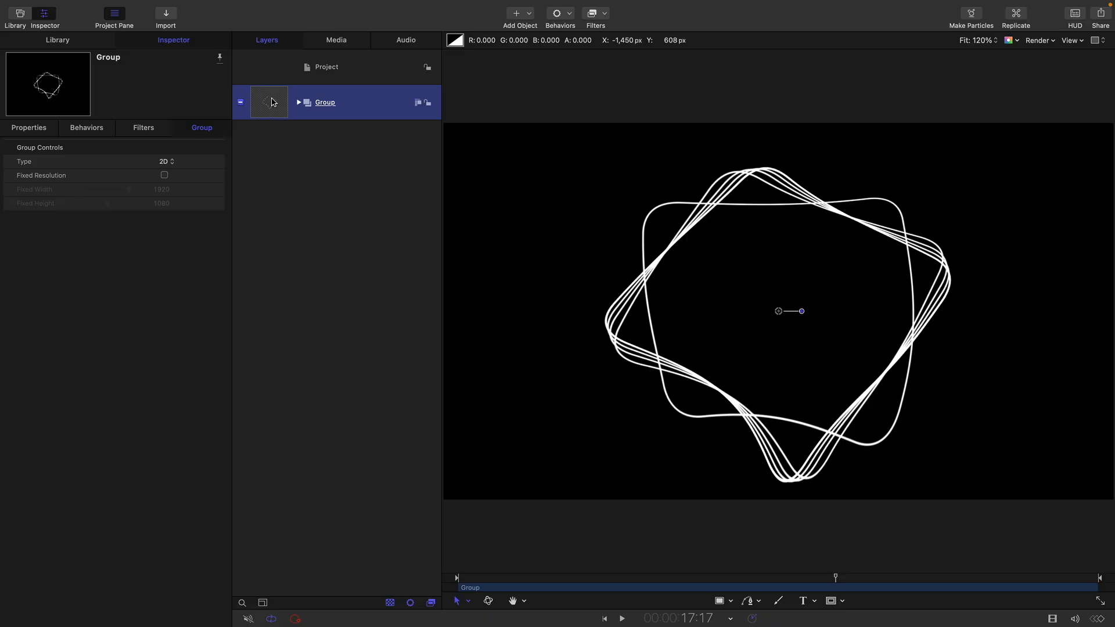
pyautogui.moveTo(119, 4)
pyautogui.click(160, 7)
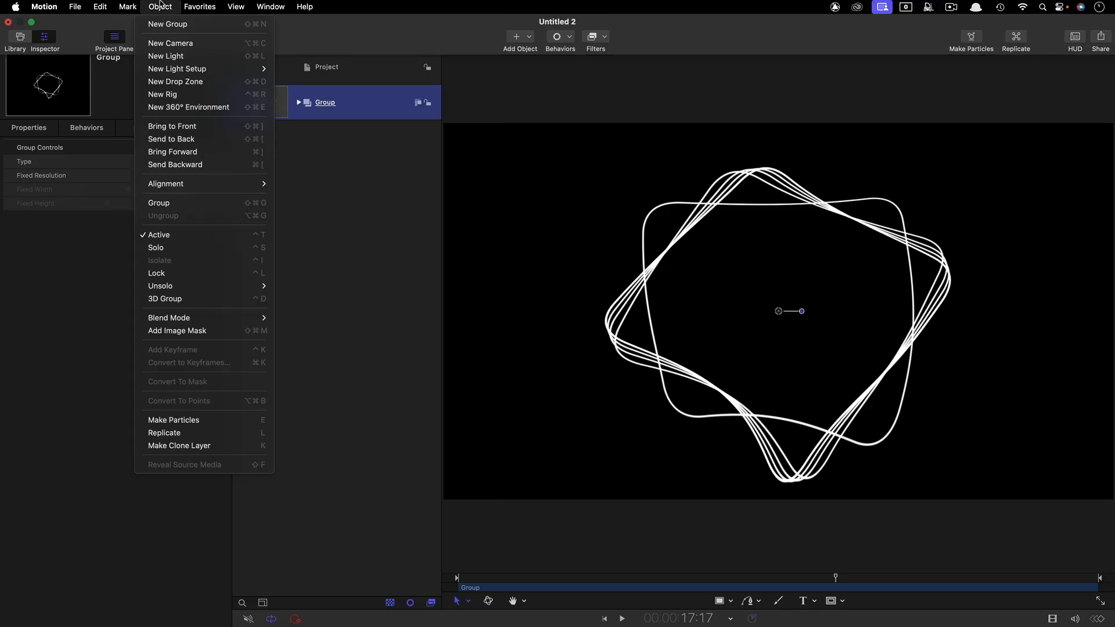
pyautogui.click(164, 433)
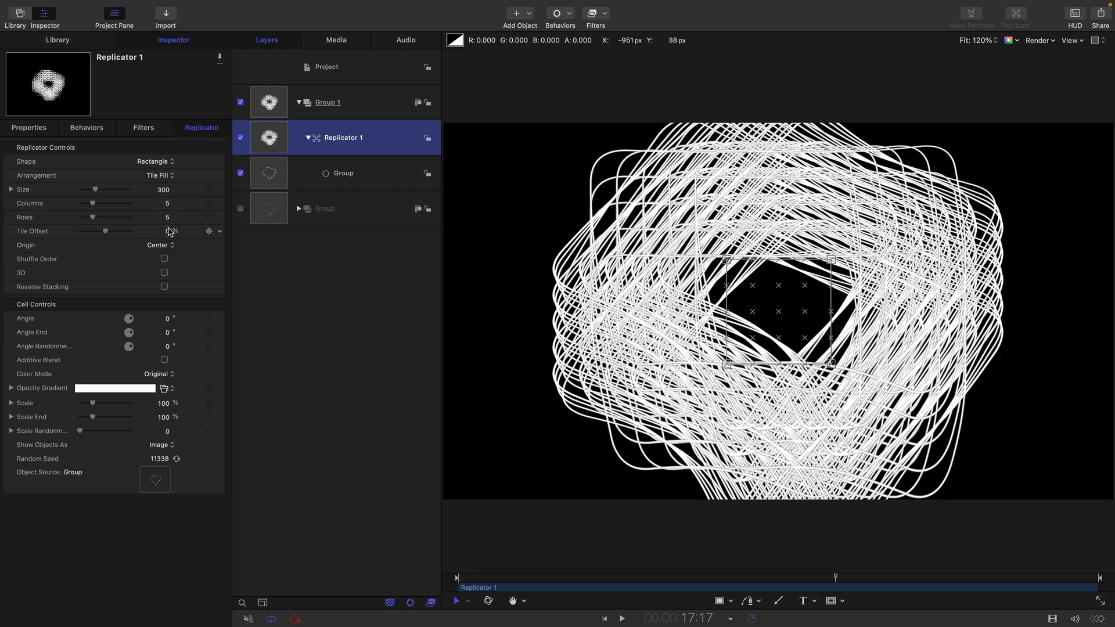
# - Set the new replicator to 1 column and 72 rows, with a size of 0
pyautogui.click(167, 204)
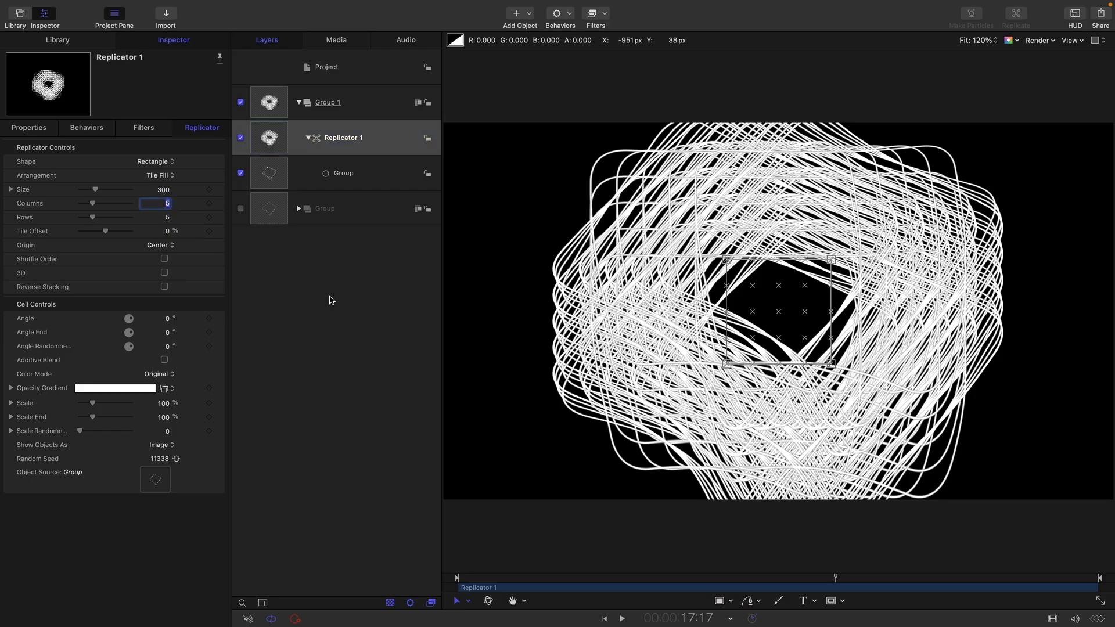
pyautogui.write('1')
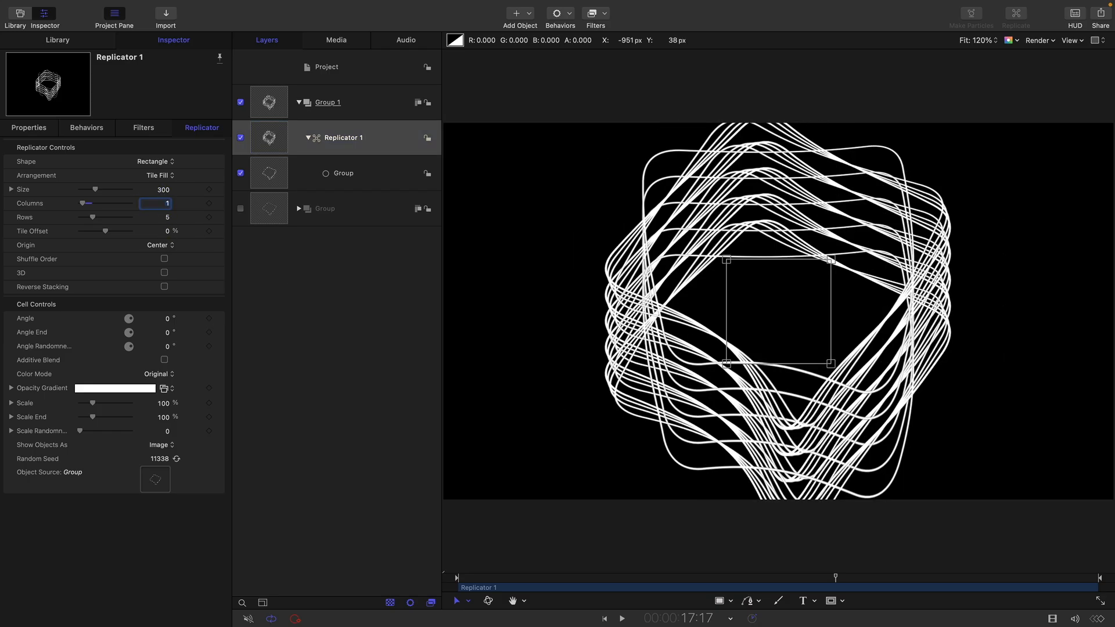
pyautogui.click(167, 217)
pyautogui.press('Return')
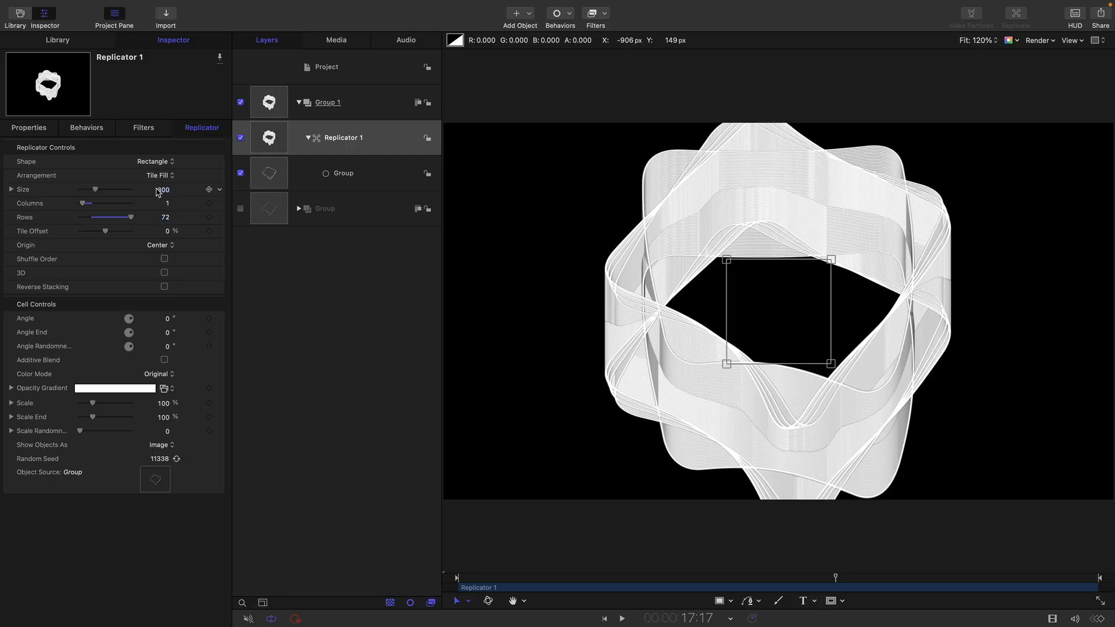
pyautogui.click(158, 190)
pyautogui.write('0')
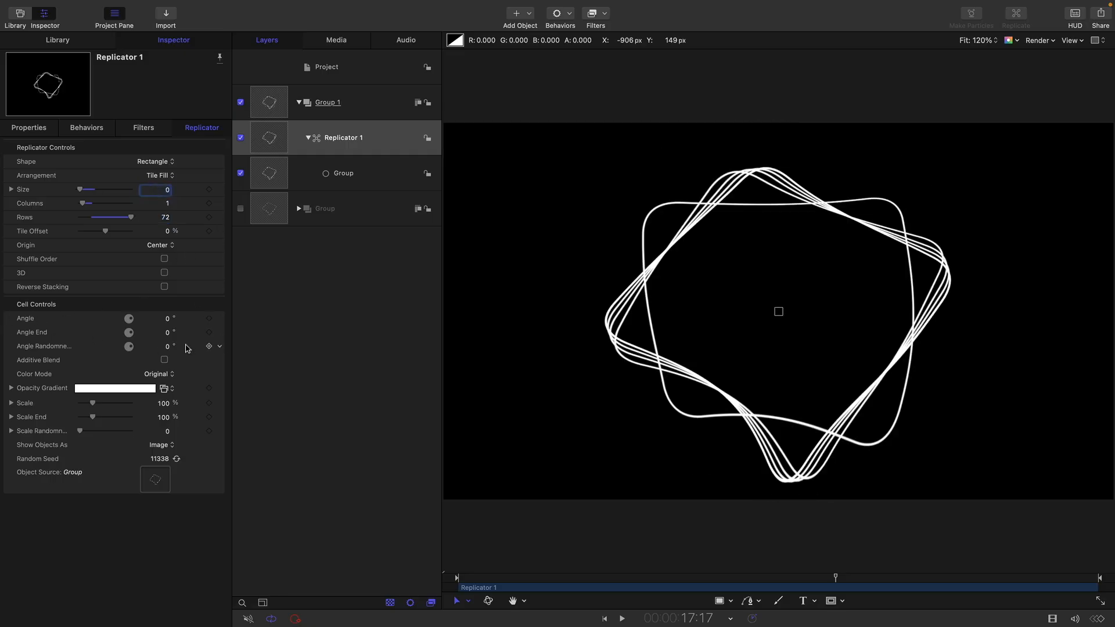
# - Set the new replicator's Angle End to 270° and its Angle Randomness to 45°
pyautogui.click(167, 333)
pyautogui.write('270')
pyautogui.press('Return')
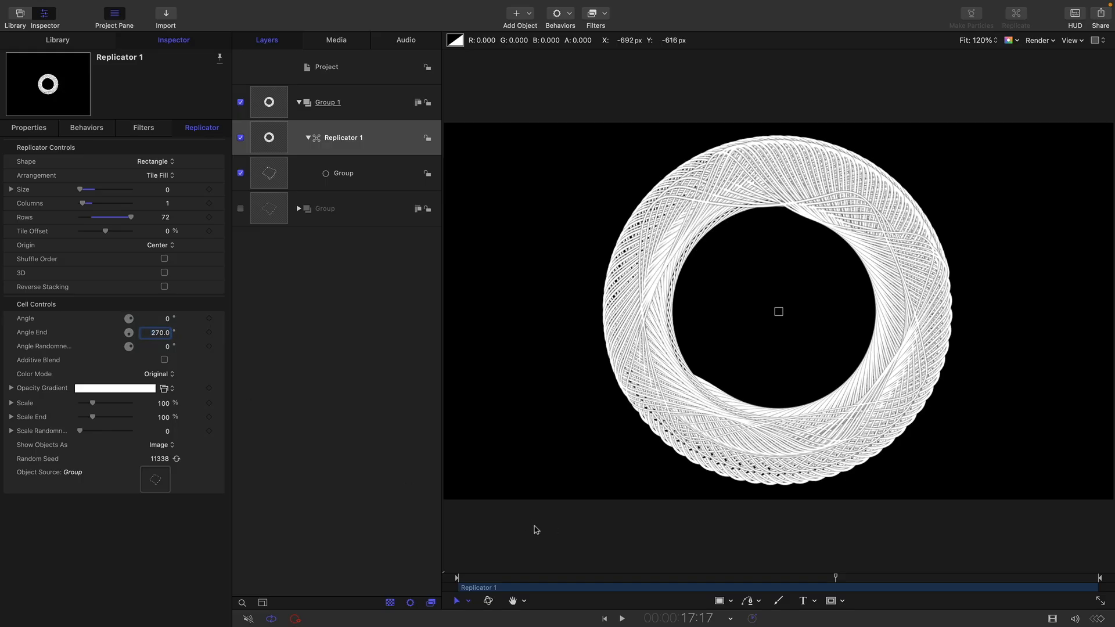
pyautogui.click(167, 347)
pyautogui.write('45')
pyautogui.press('Return')
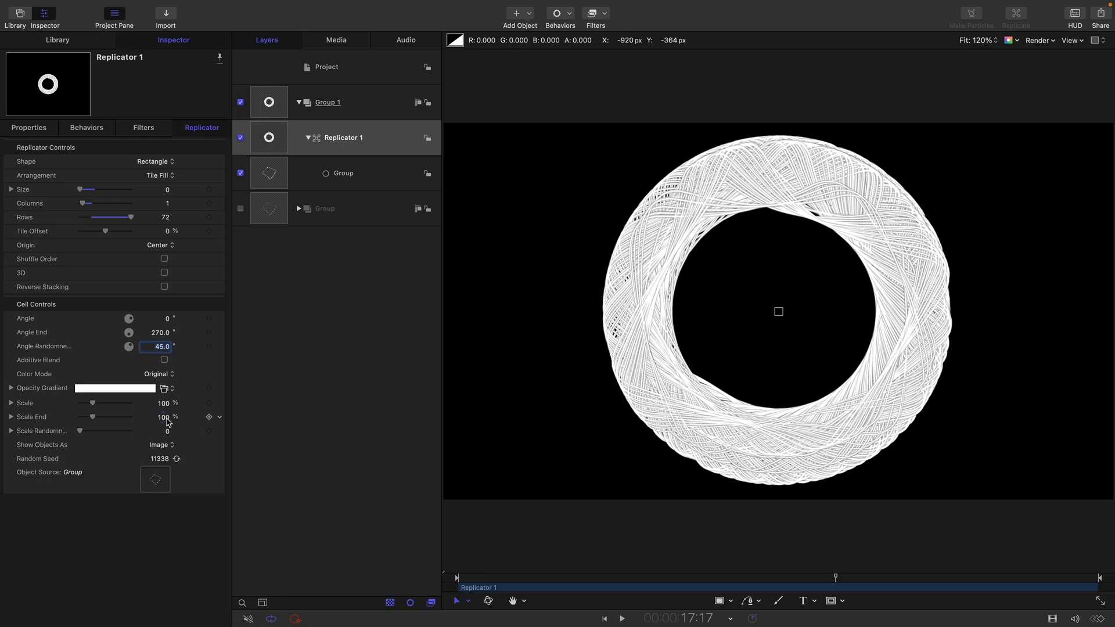
# - Set the new replicator's Scale End to 10% and enable Additive Blend, previewing the playback
pyautogui.click(164, 417)
pyautogui.write('10')
pyautogui.press('Return')
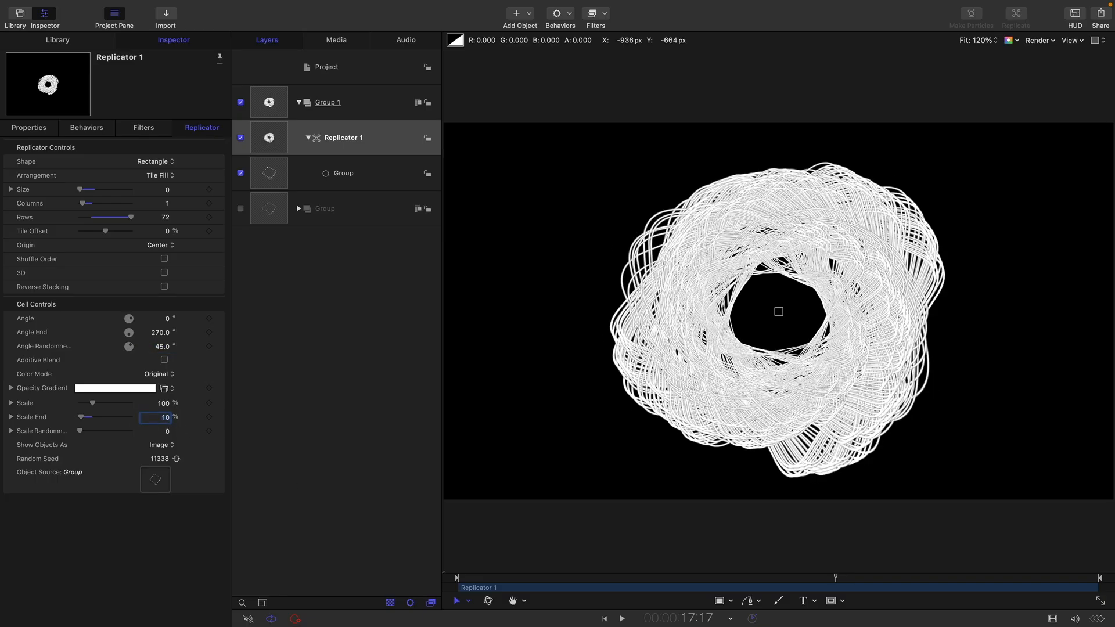
pyautogui.press('space')
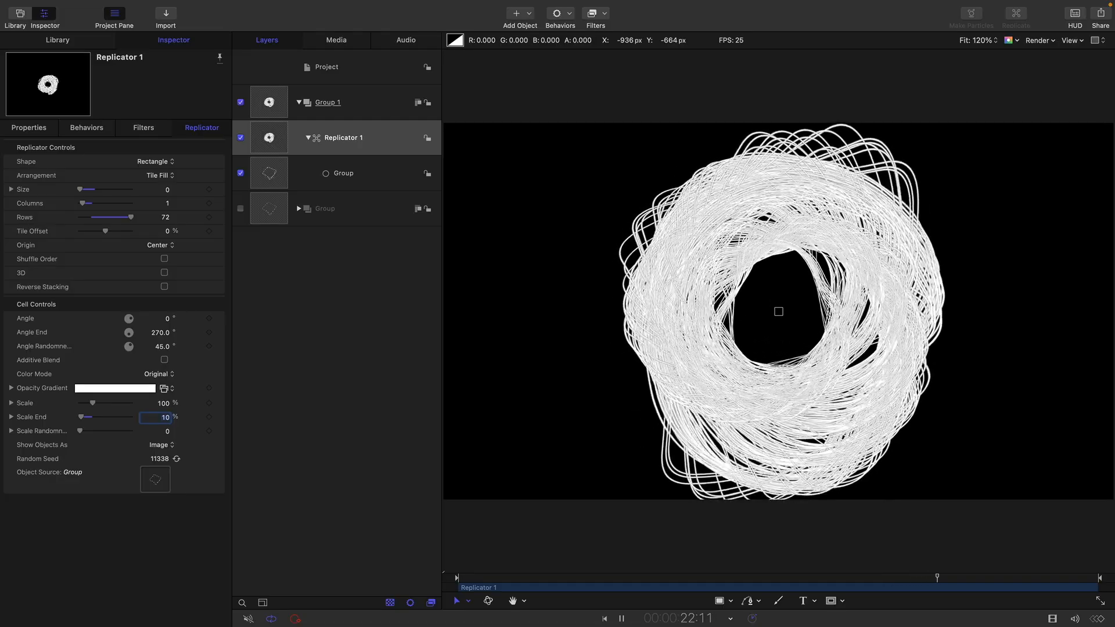
pyautogui.click(164, 360)
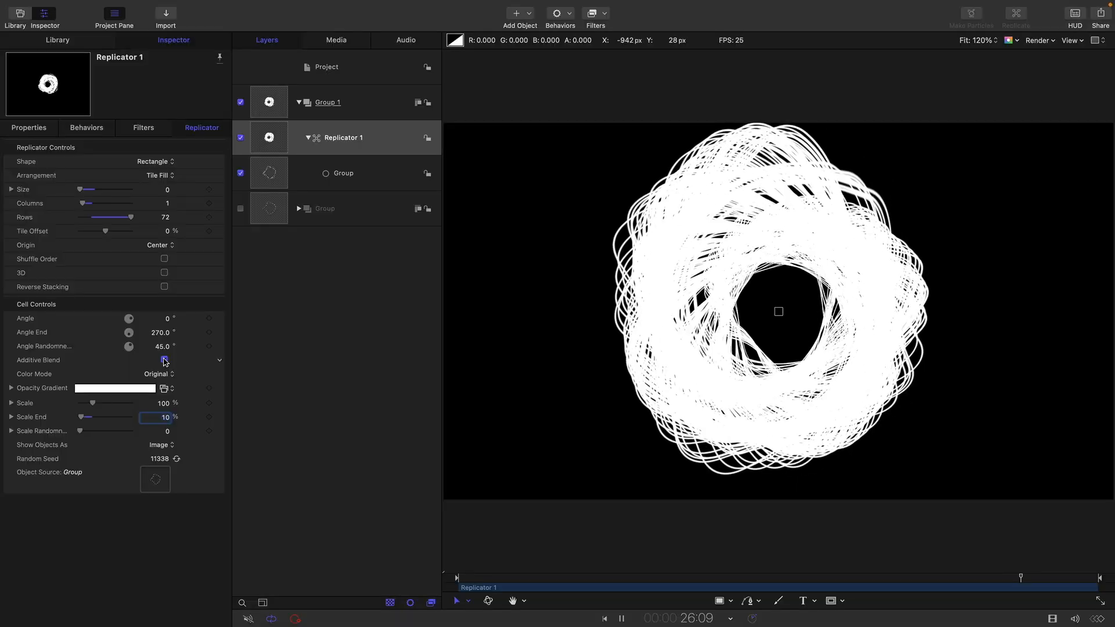
pyautogui.press('space')
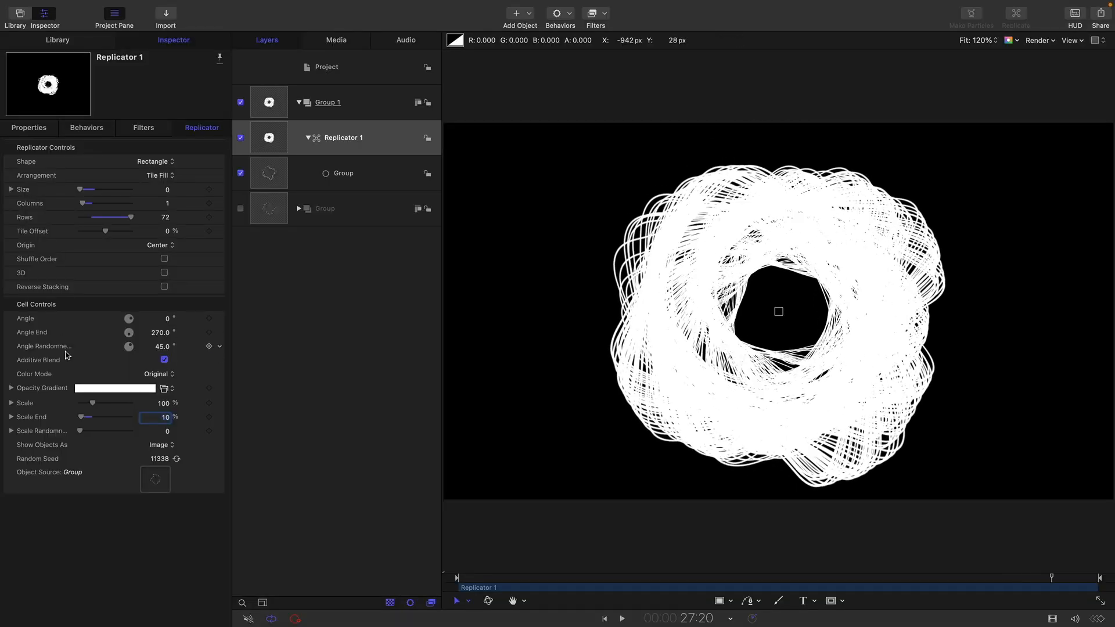
# - Expand the new replicator's gradient controls and set its Color Mode to Over Pattern
pyautogui.click(11, 389)
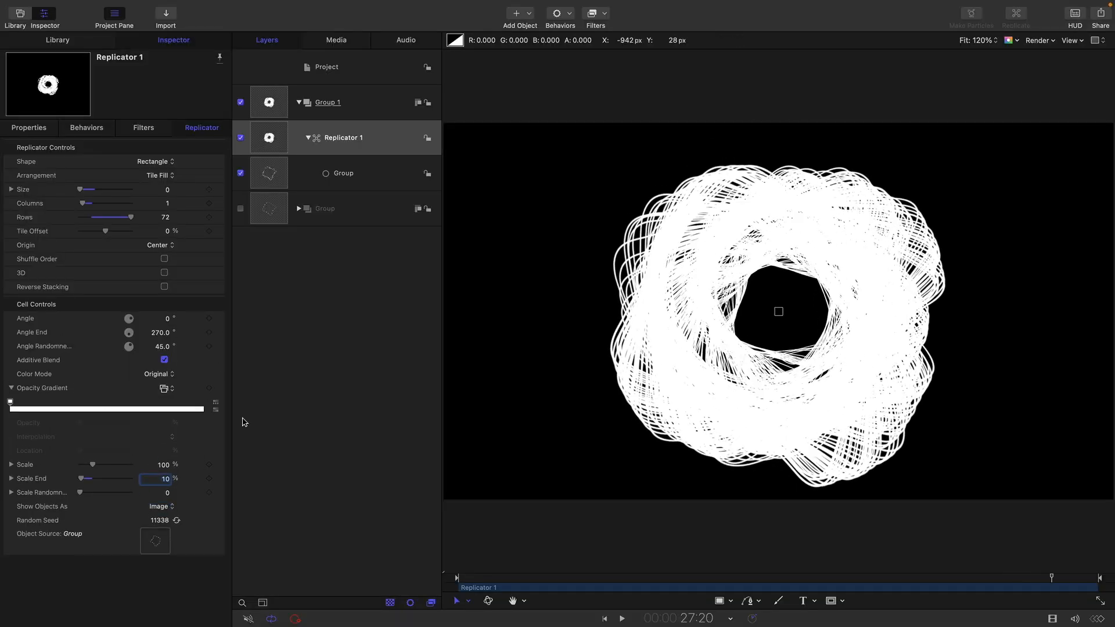
pyautogui.click(165, 374)
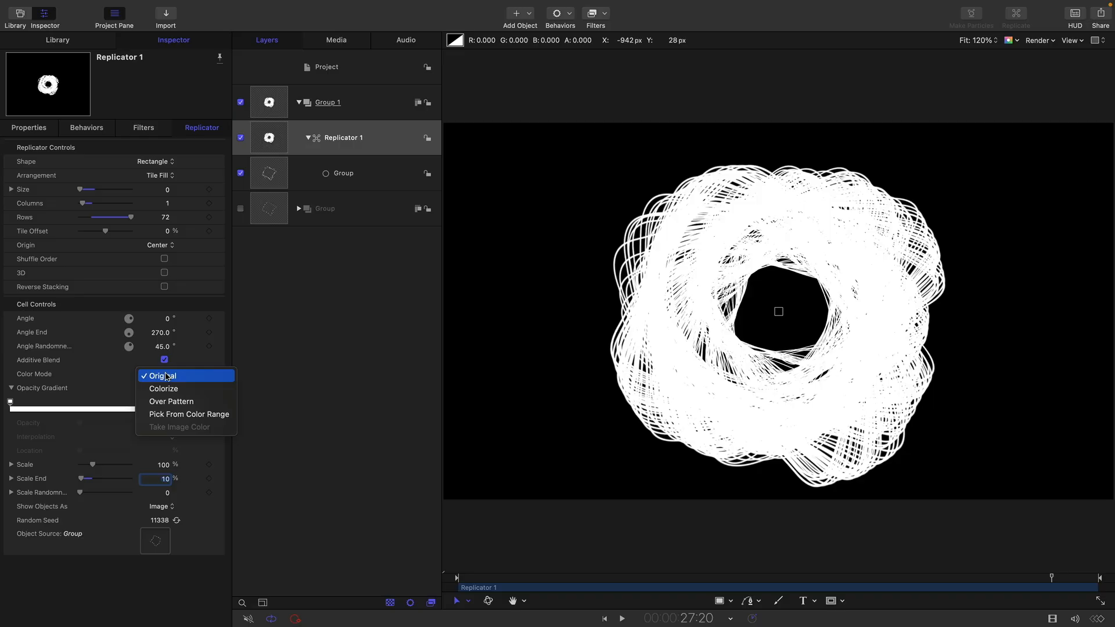
pyautogui.click(168, 403)
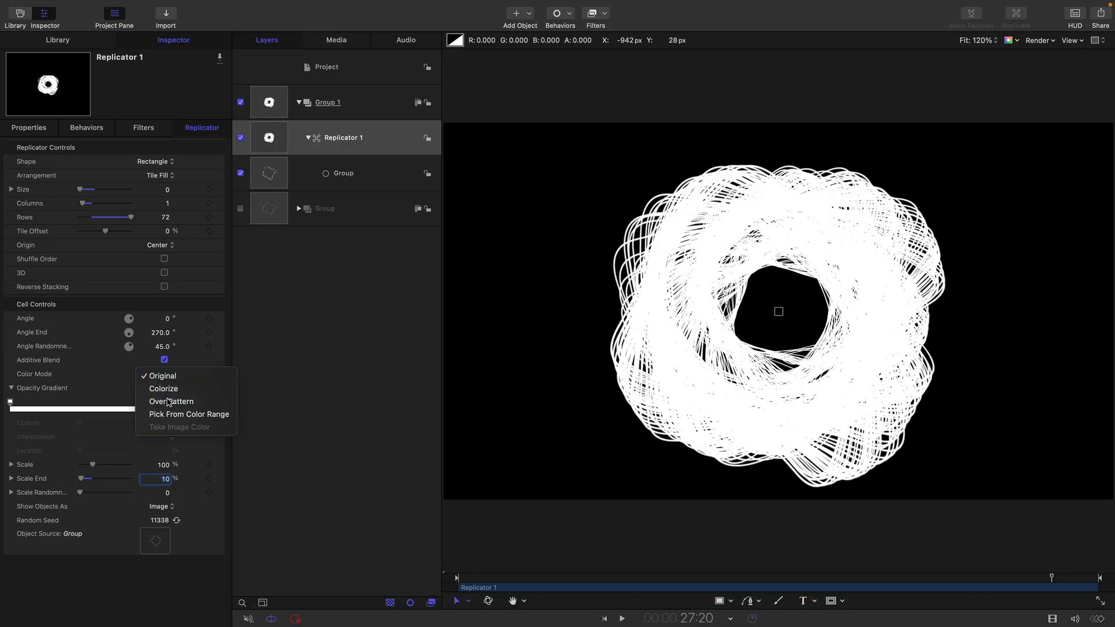
# - Recolor the blue end tag of the color gradient to a dark magenta by adjusting its red, green and blue values
pyautogui.click(204, 438)
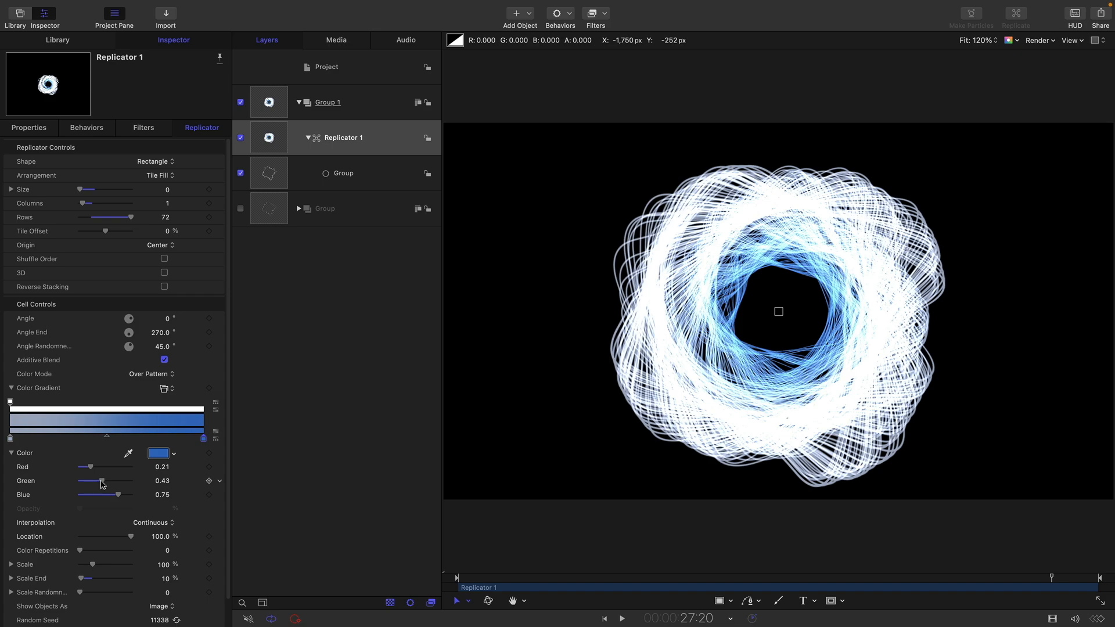
pyautogui.moveTo(101, 484); pyautogui.dragTo(83, 482)
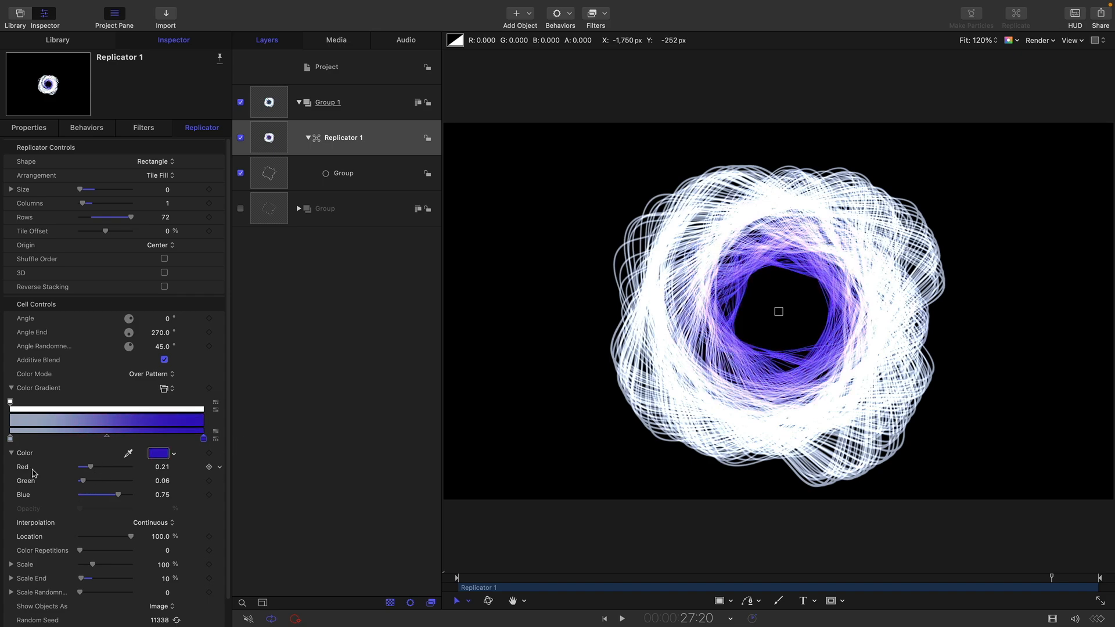
pyautogui.click(95, 467)
pyautogui.moveTo(118, 495); pyautogui.dragTo(92, 507)
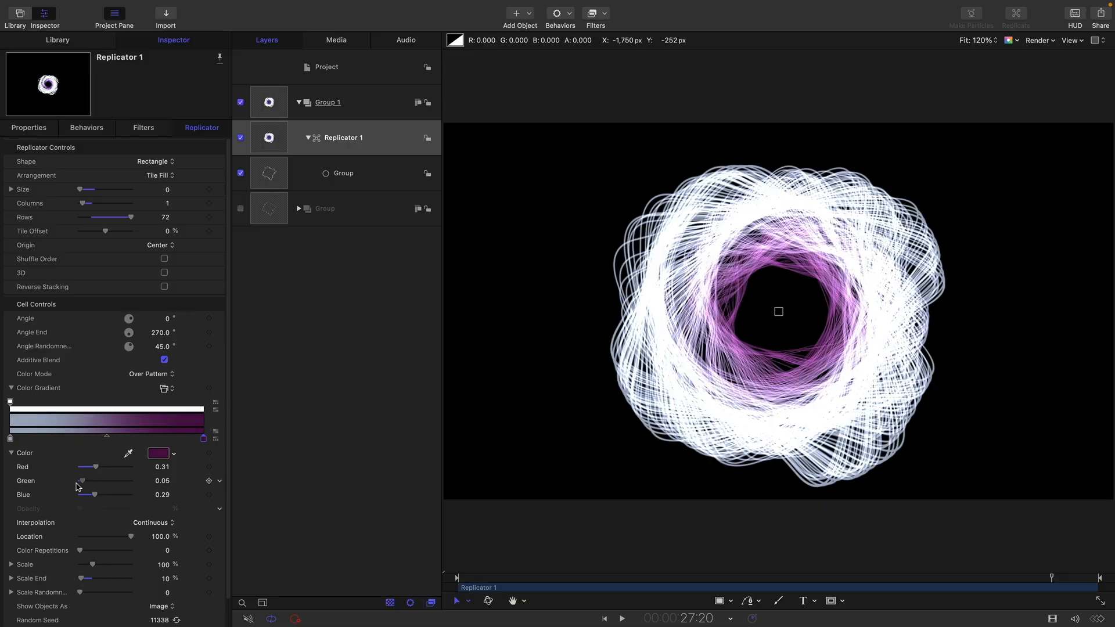
pyautogui.moveTo(83, 482); pyautogui.dragTo(102, 474)
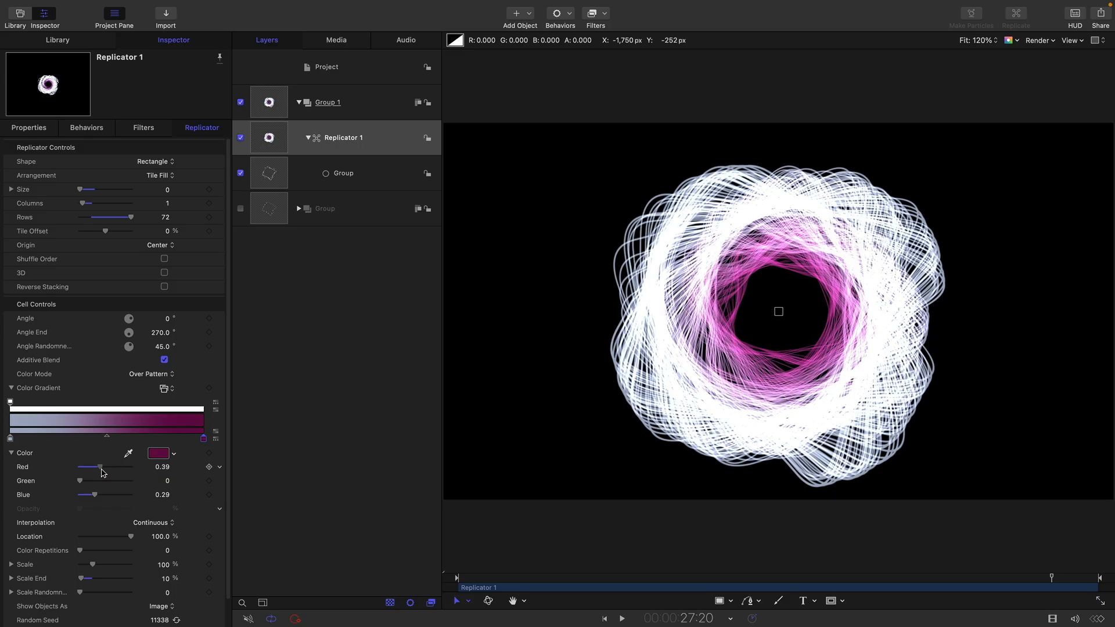
# - Add a color tag at 5% on the gradient and color it magenta with red 0.44, green 0.13 and blue 0.38
pyautogui.click(25, 436)
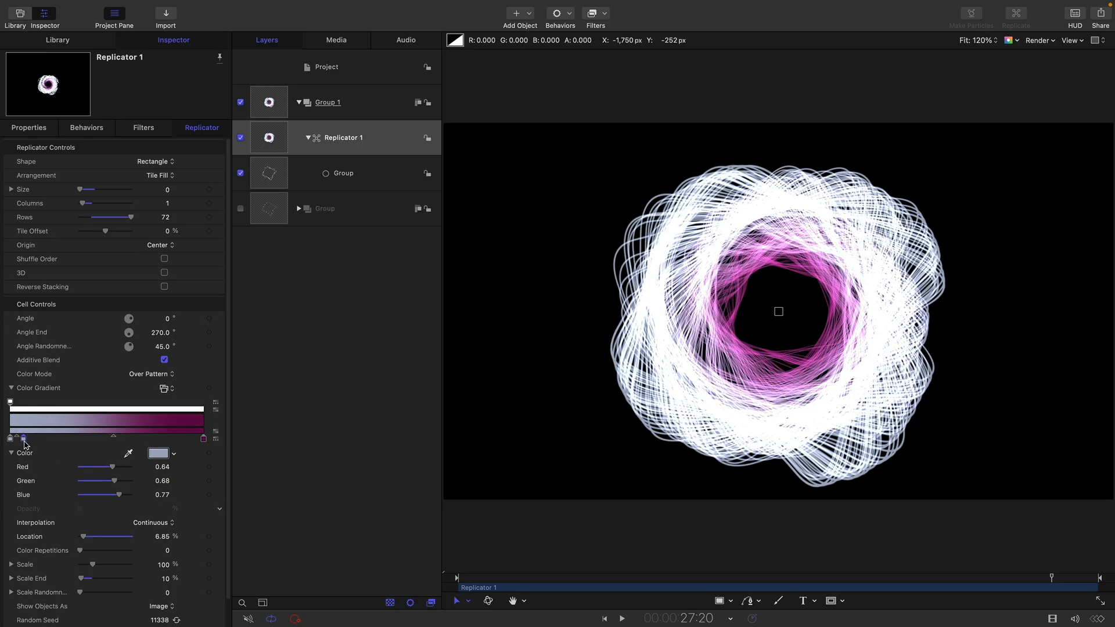
pyautogui.click(167, 536)
pyautogui.write('5')
pyautogui.press('Return')
pyautogui.moveTo(115, 482); pyautogui.dragTo(101, 500)
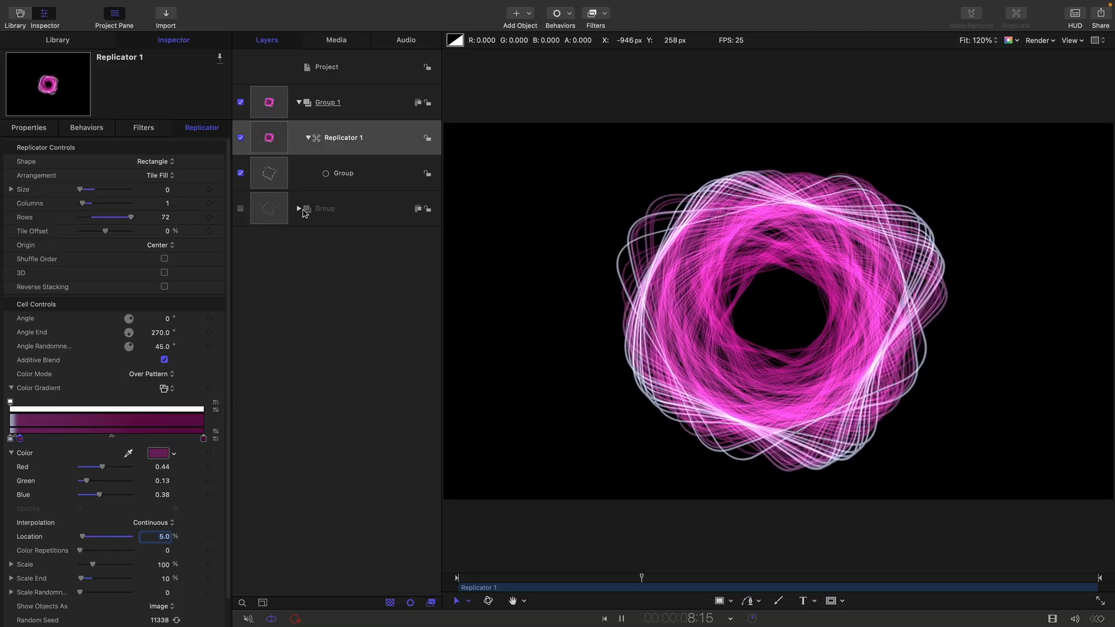
# - Add a Ramp parameter behavior to the Rotation of the source Rectangle inside the innermost nested Group
pyautogui.click(302, 212)
pyautogui.click(299, 209)
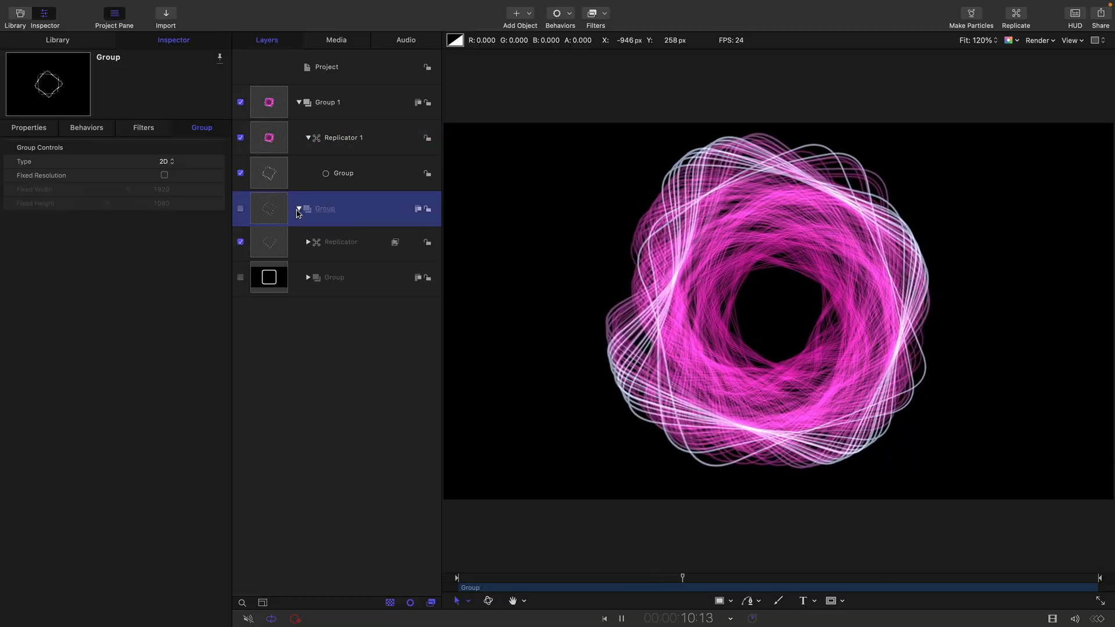
pyautogui.click(308, 280)
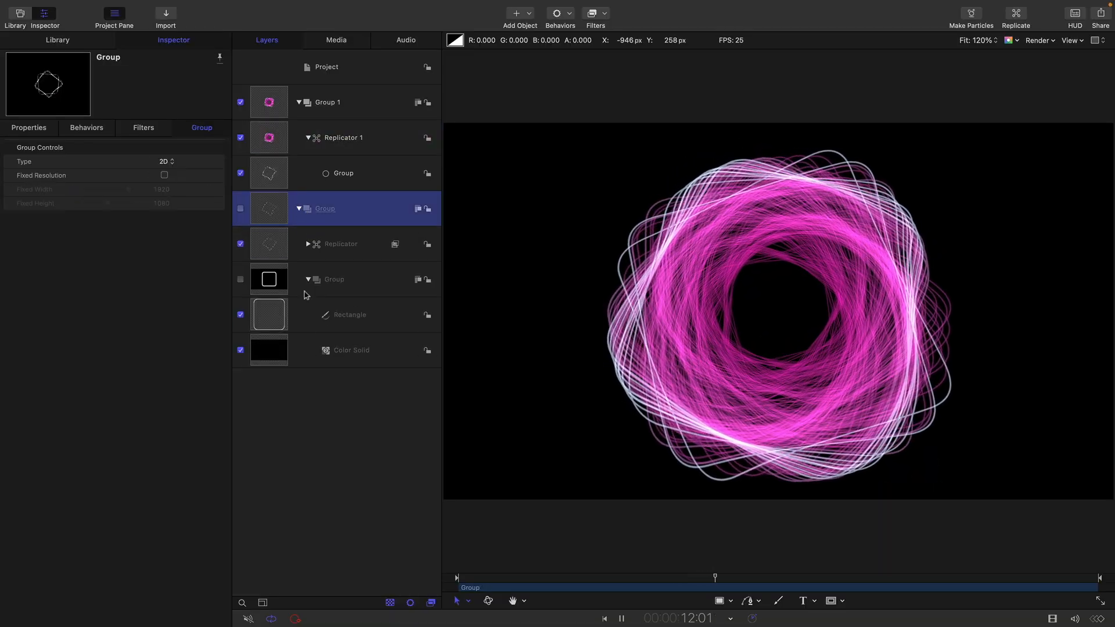
pyautogui.click(261, 316)
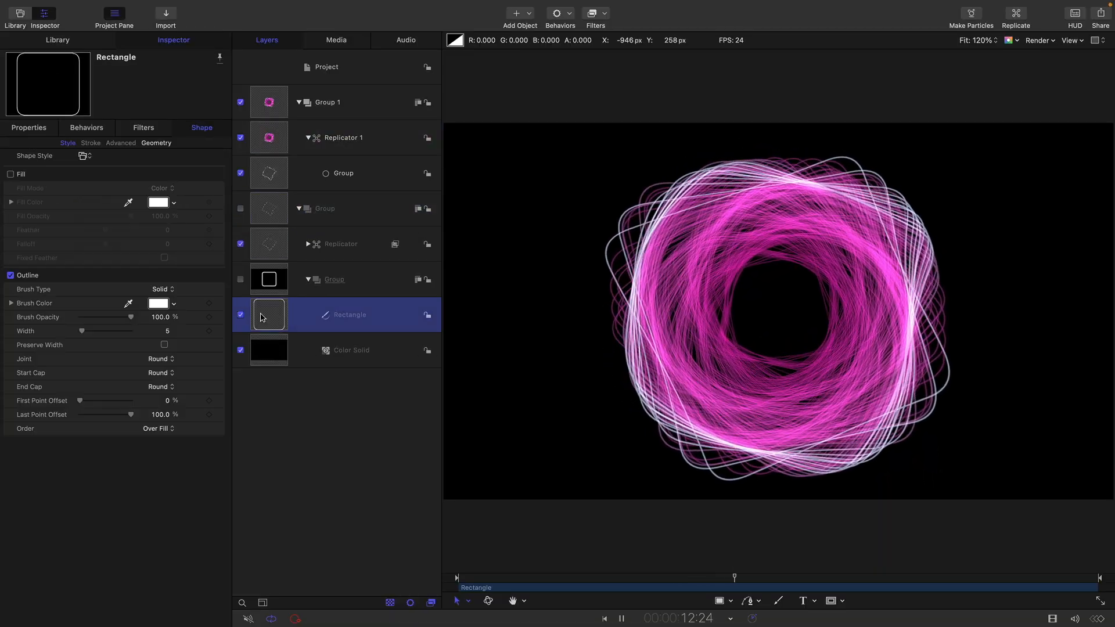
pyautogui.click(35, 129)
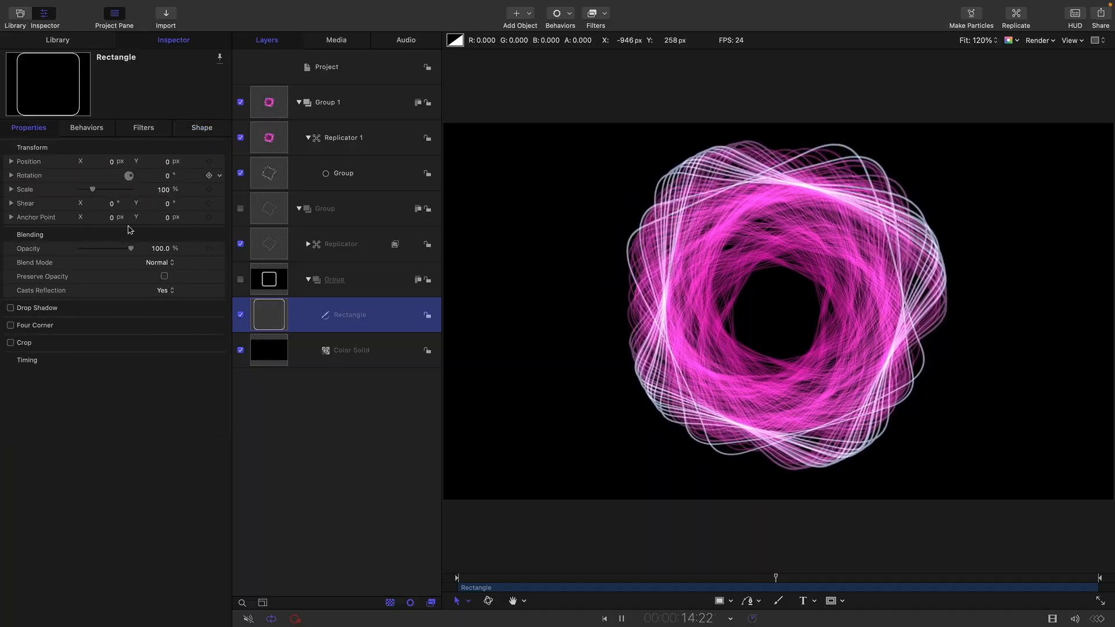
pyautogui.click(219, 175)
pyautogui.moveTo(314, 296)
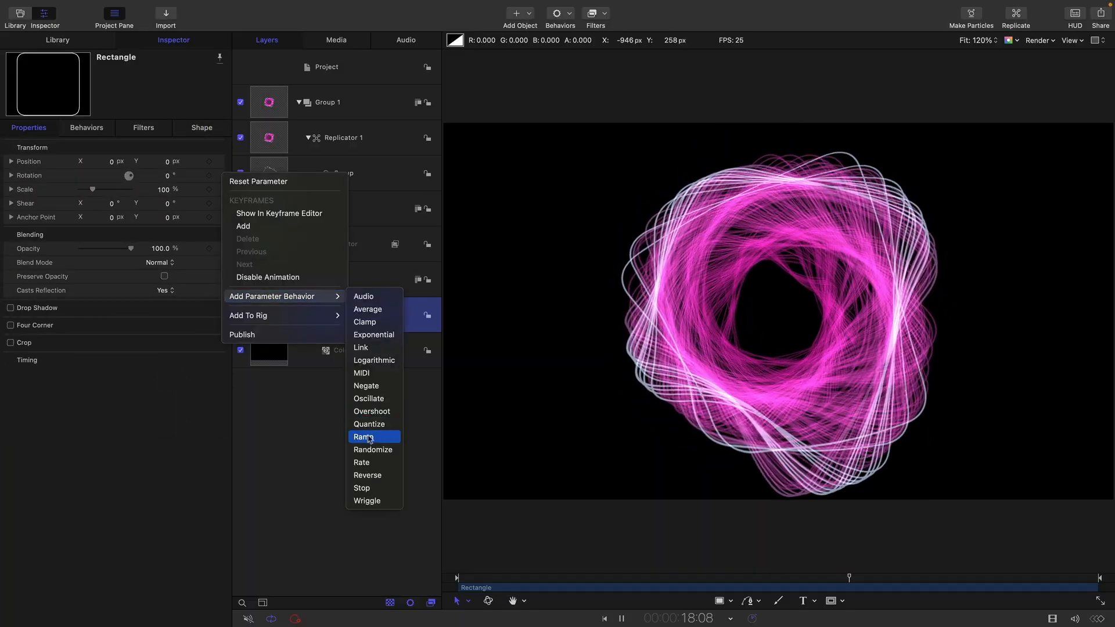
pyautogui.click(370, 437)
# - Set the Ramp behavior's End Value to -90°
pyautogui.click(167, 176)
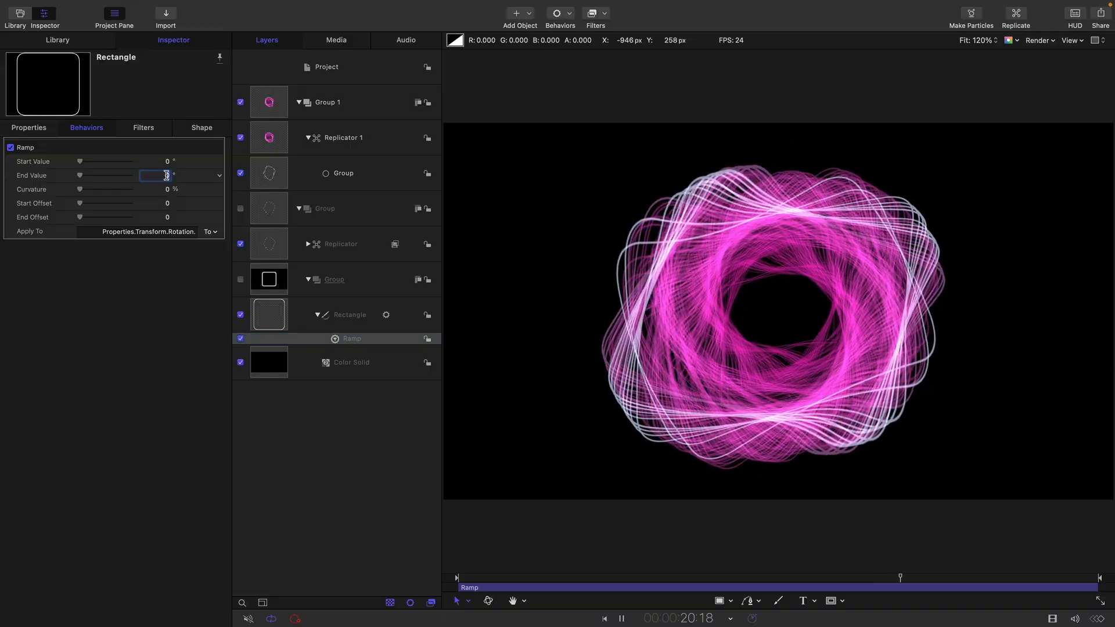
pyautogui.write('-90')
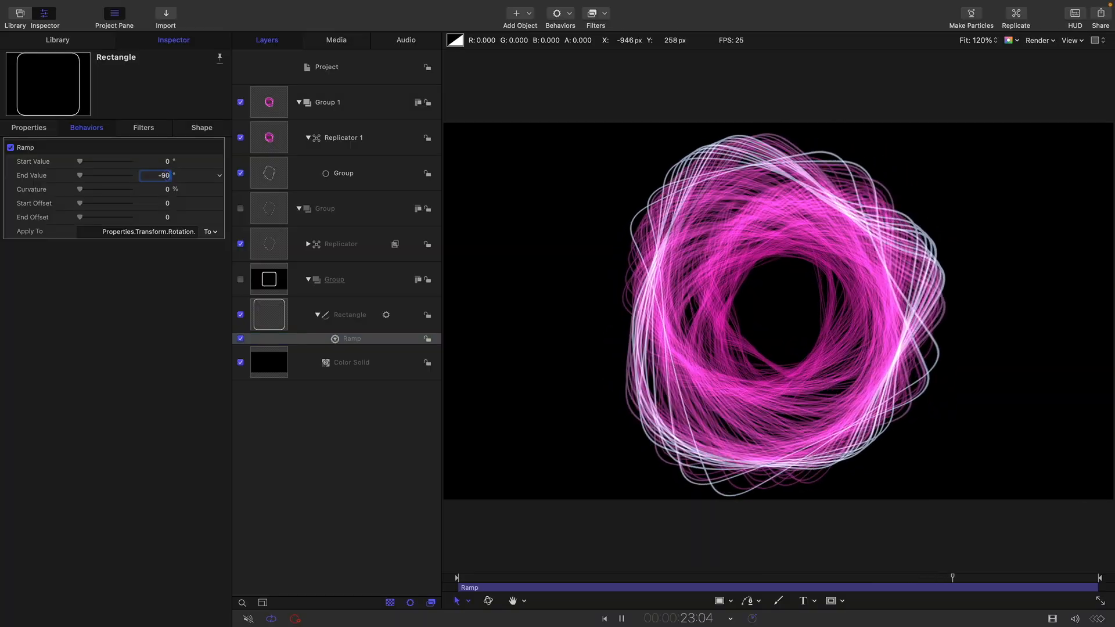
pyautogui.press('Return')
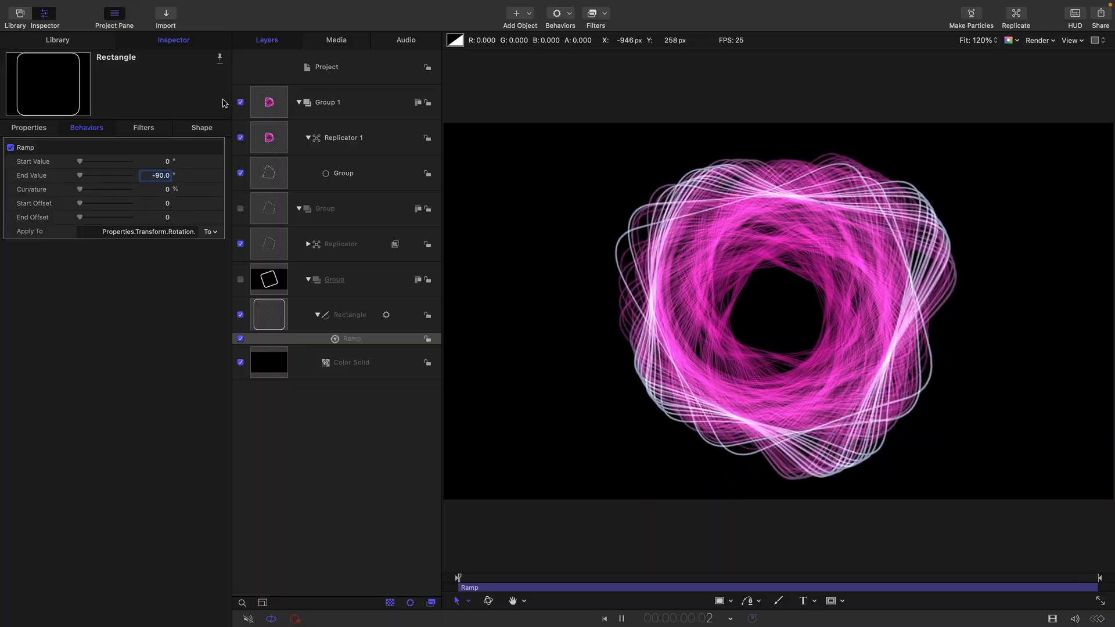
# - Apply a Radial Blur filter to Group 1
pyautogui.click(306, 110)
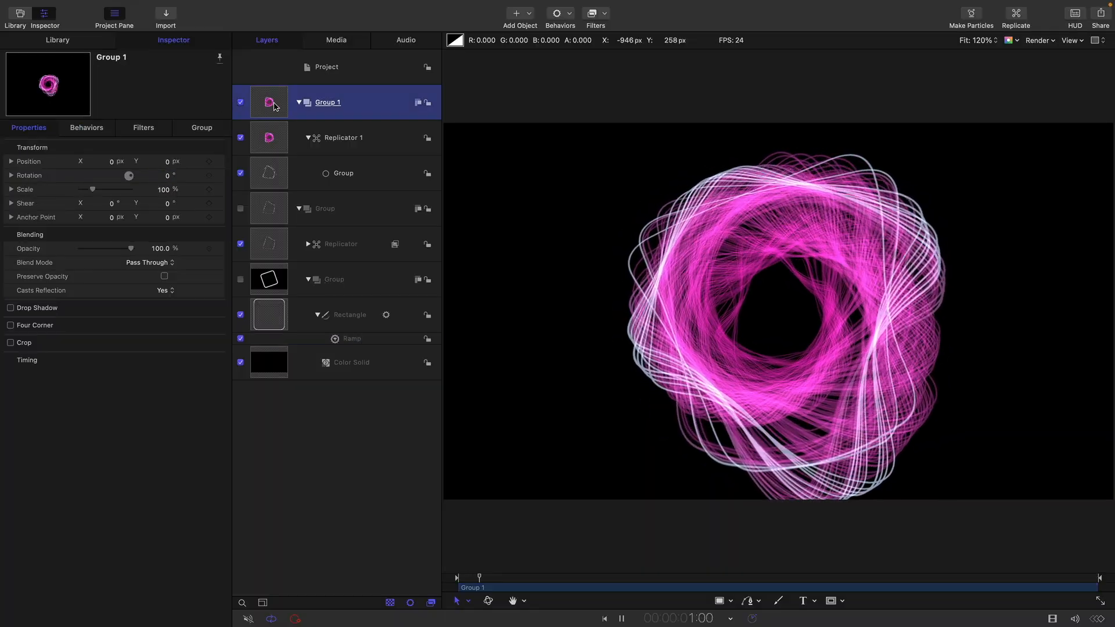
pyautogui.click(604, 15)
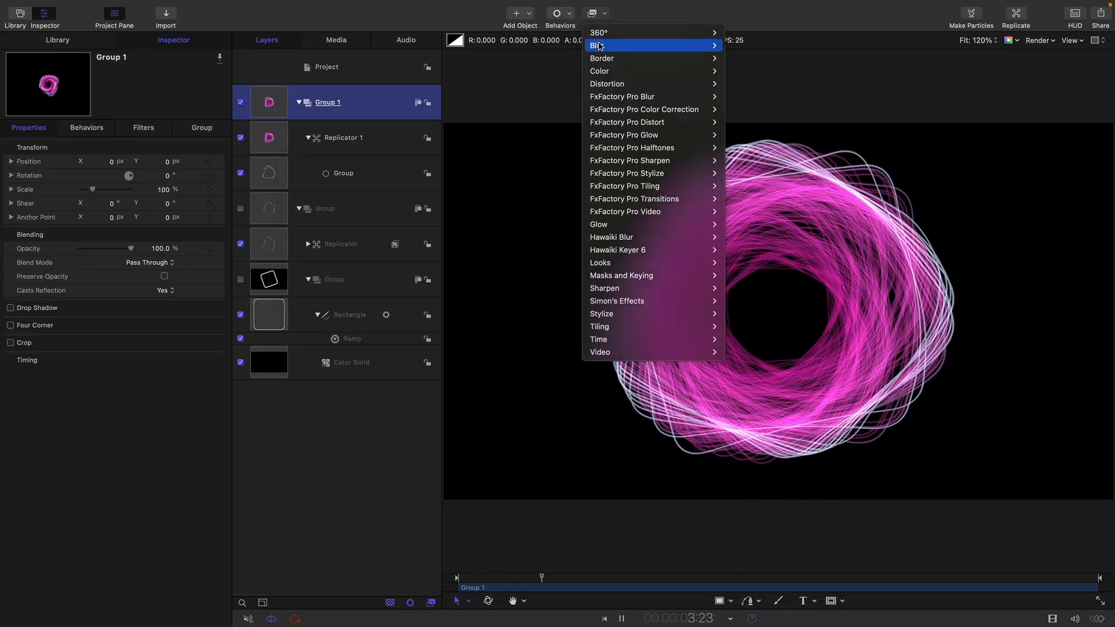
pyautogui.moveTo(599, 45)
pyautogui.click(757, 152)
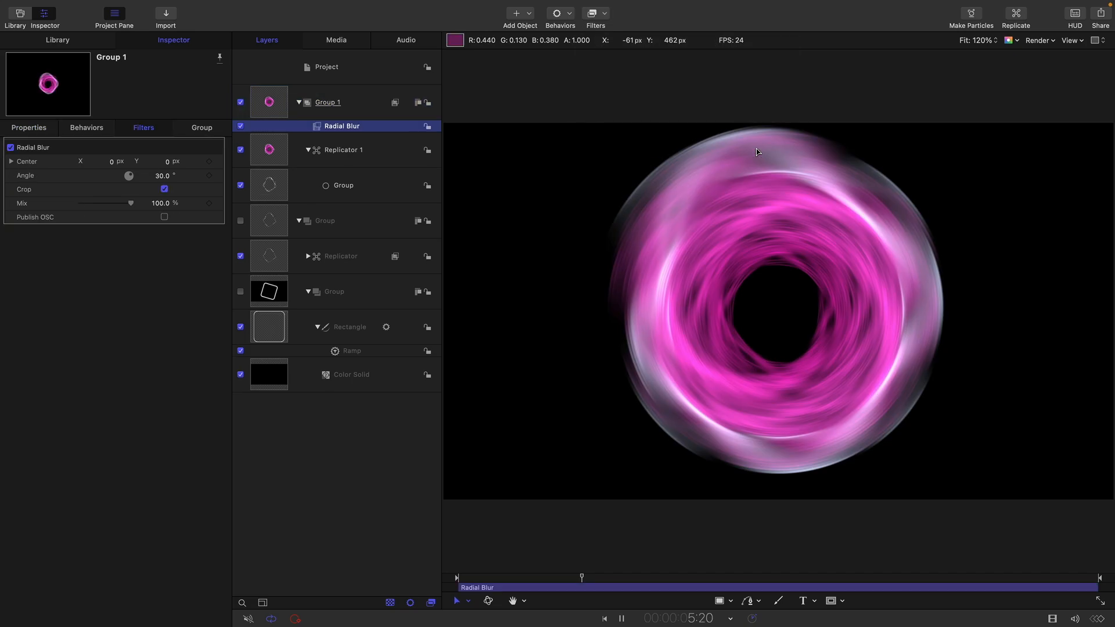
# - Set the Radial Blur's Mix to 30% and toggle the filter off and on to compare the look
pyautogui.click(160, 204)
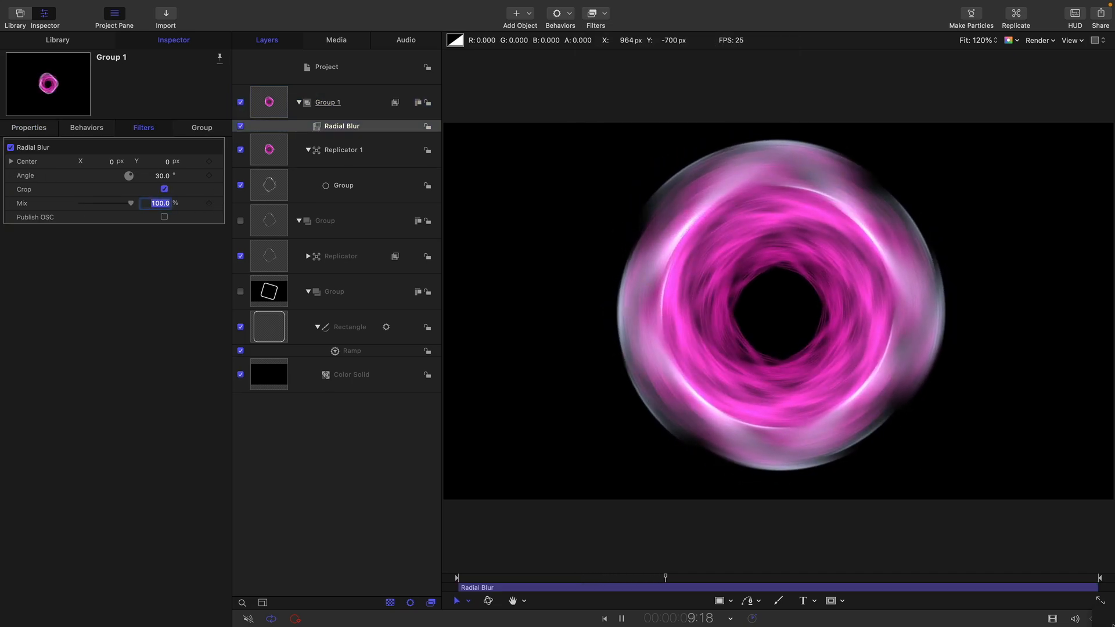
pyautogui.write('30')
pyautogui.press('Return')
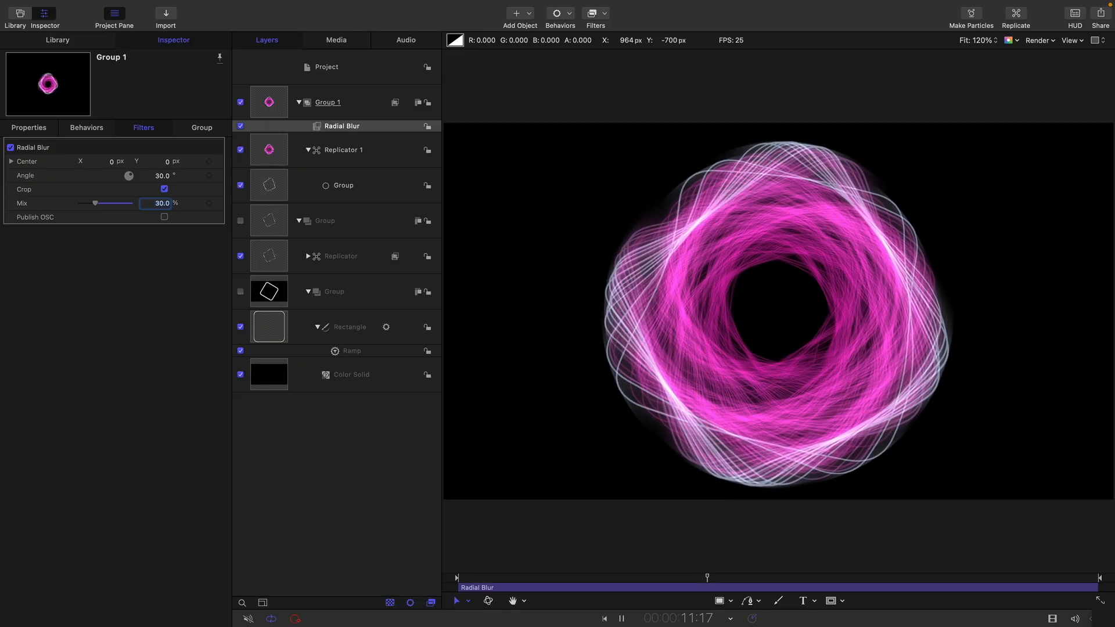
pyautogui.click(240, 128)
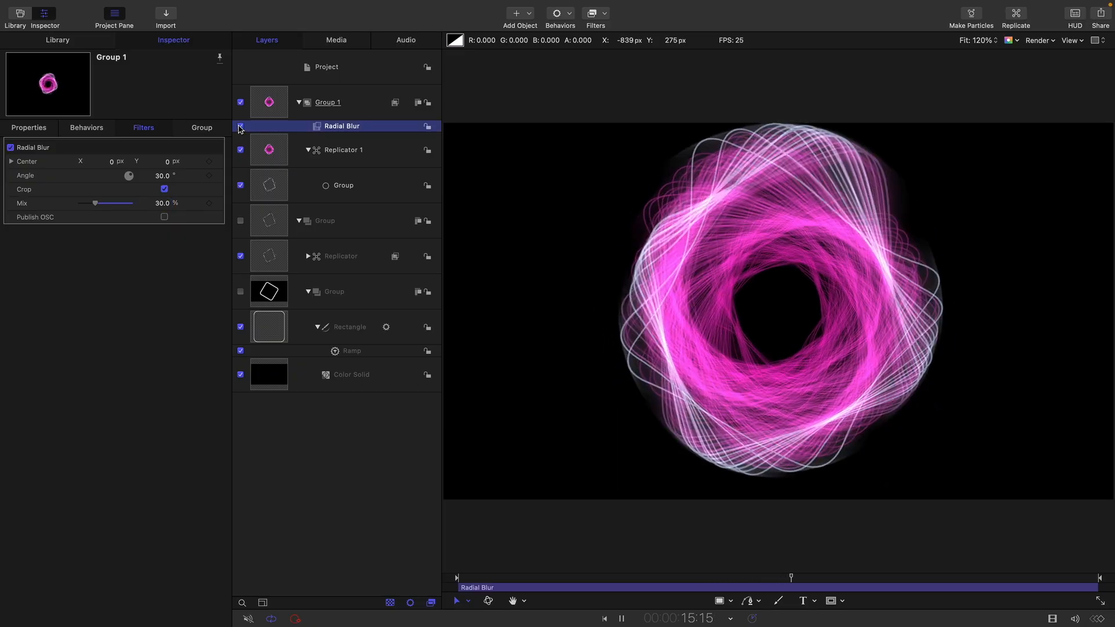
pyautogui.click(240, 127)
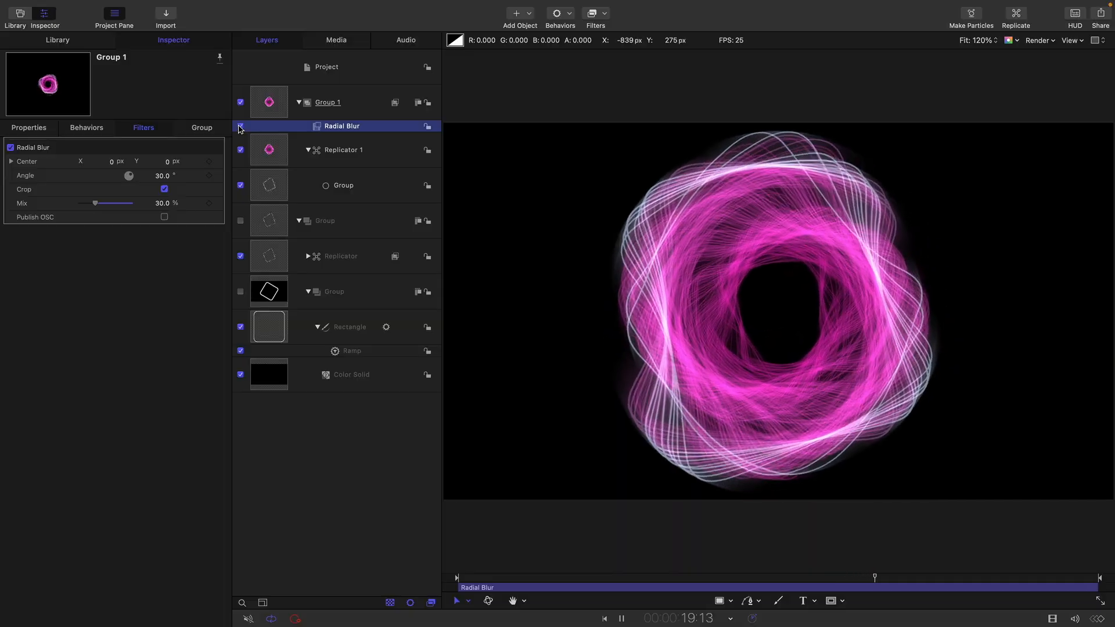
# - Recolor the first color tag of Replicator 1's gradient to purple with red 0.69, green 0.47 and blue 1.0
pyautogui.click(270, 151)
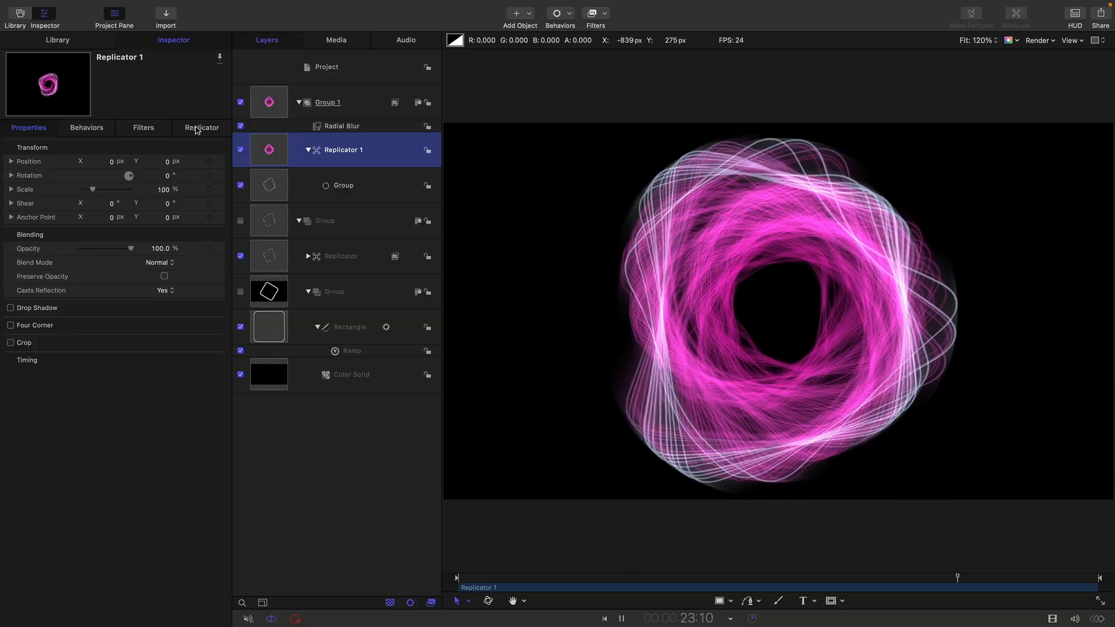
pyautogui.click(198, 129)
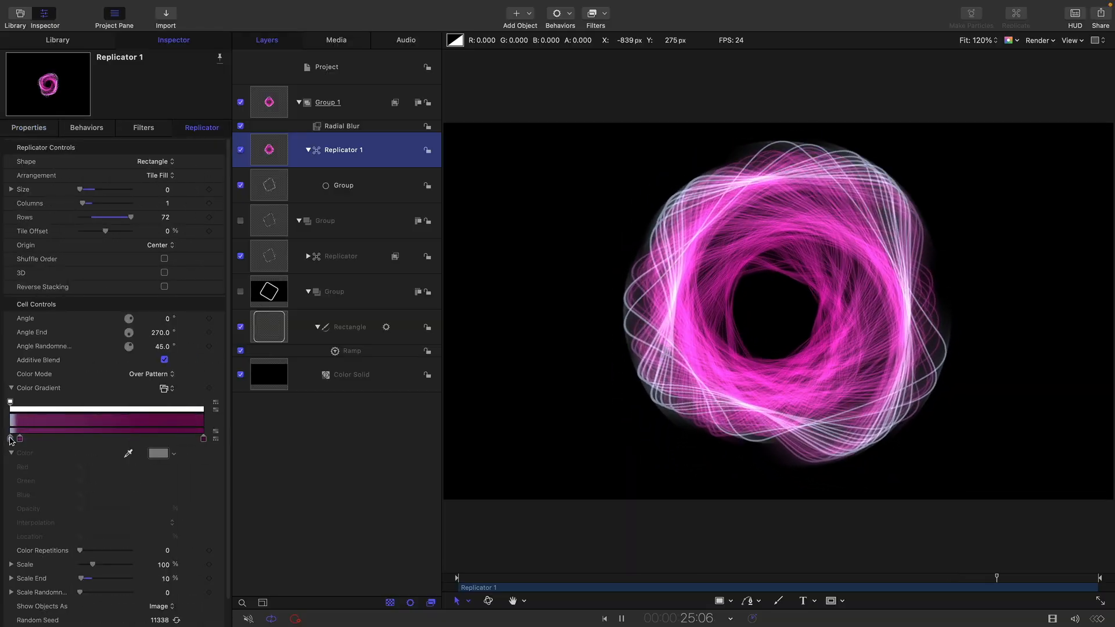
pyautogui.click(11, 439)
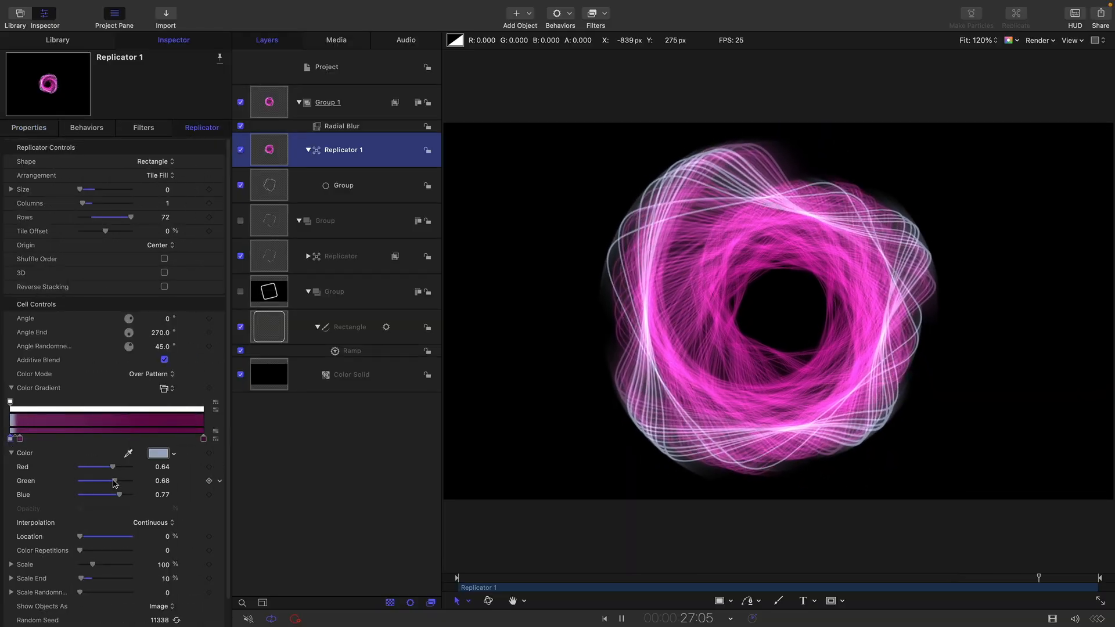
pyautogui.moveTo(114, 482); pyautogui.dragTo(132, 497)
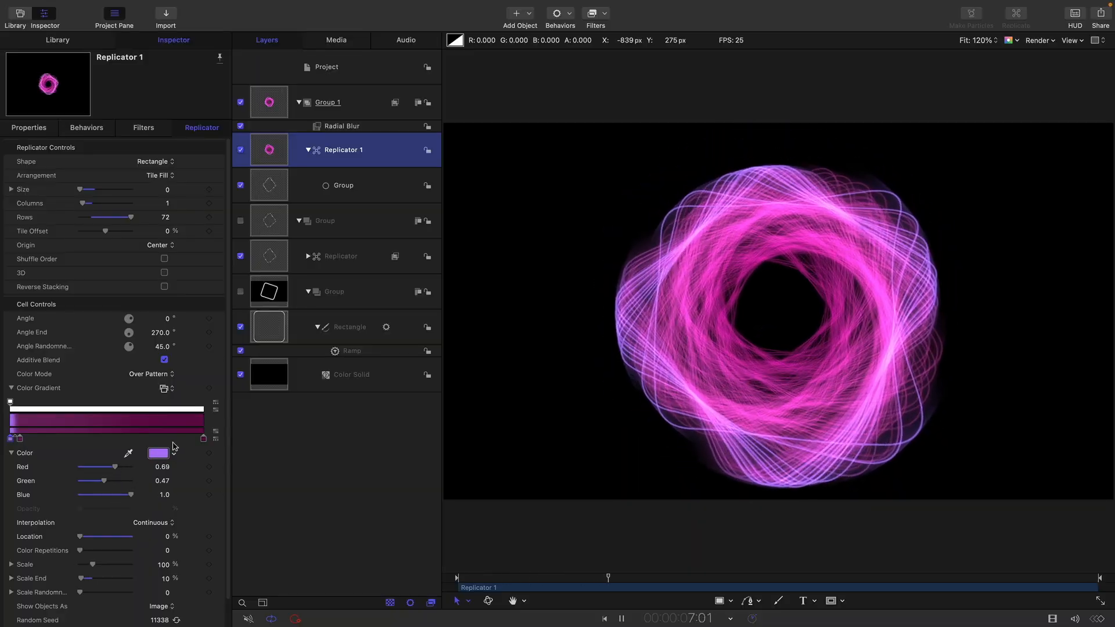
# - Toggle Additive Blend off and back on for Replicator 1 to compare its effect on the lines
pyautogui.click(165, 360)
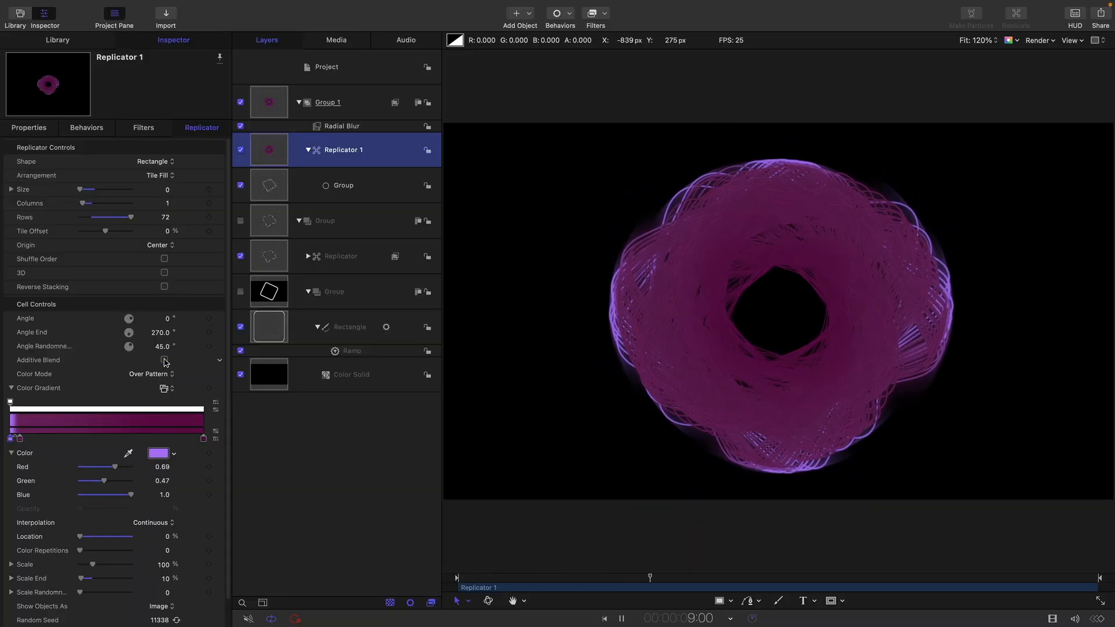
pyautogui.click(165, 360)
pyautogui.click(165, 360)
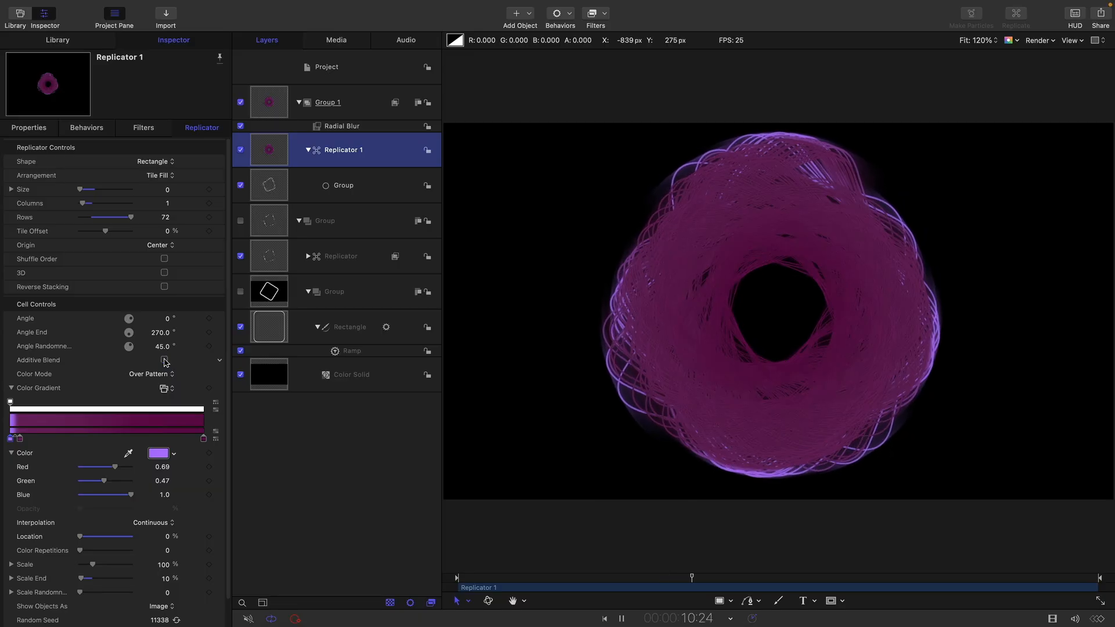
pyautogui.click(164, 360)
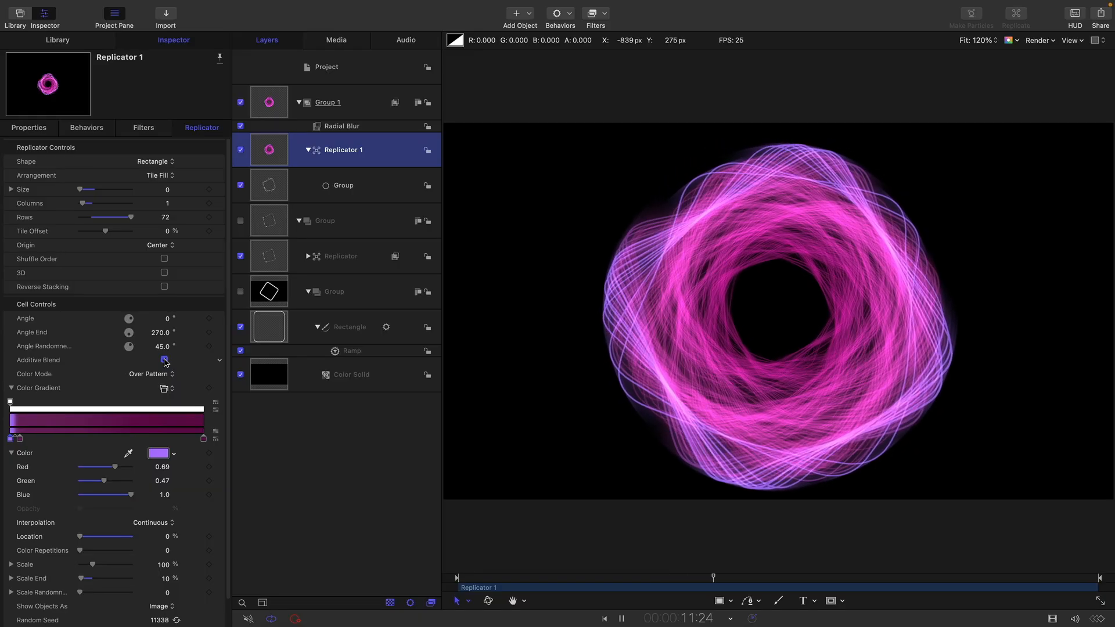
# - Switch Additive Blend off and back on for the original nested Replicator to compare the line density
pyautogui.click(271, 254)
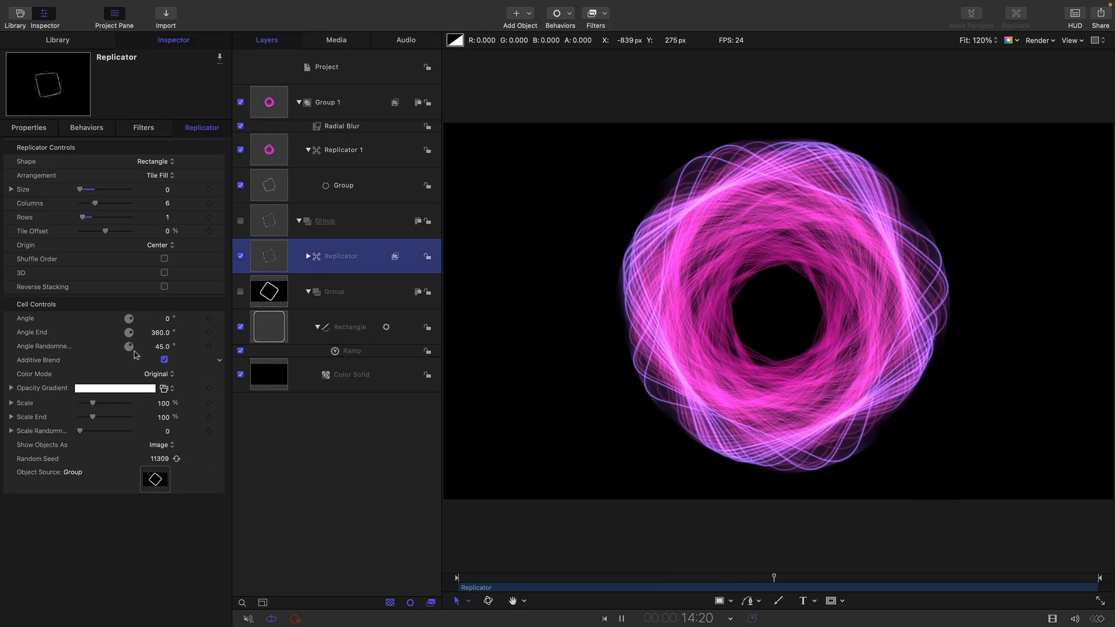
pyautogui.click(164, 360)
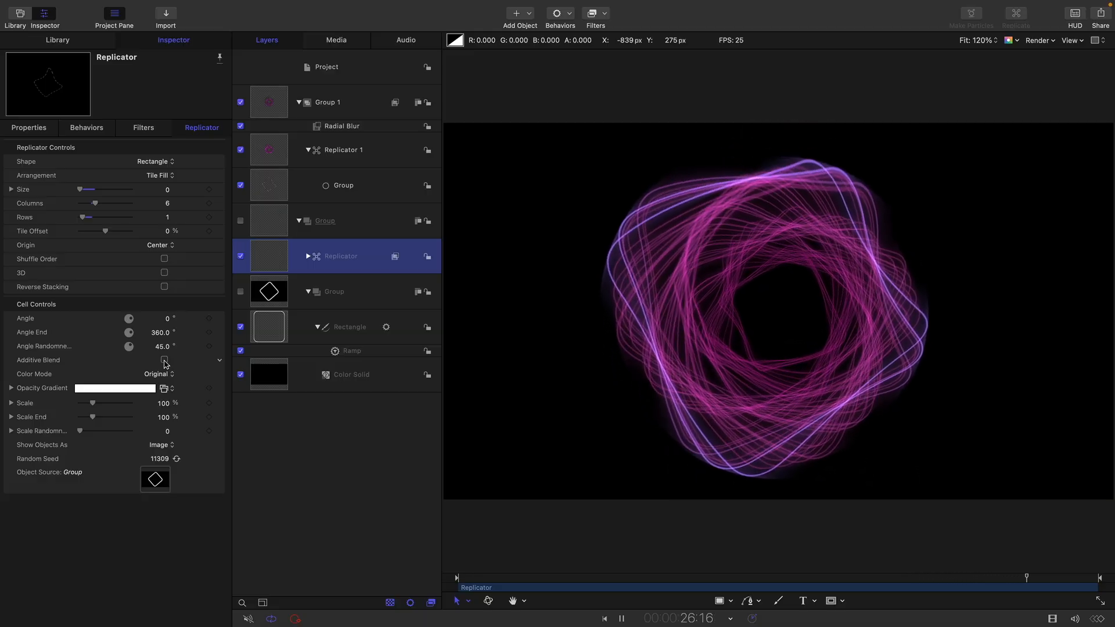
pyautogui.click(164, 360)
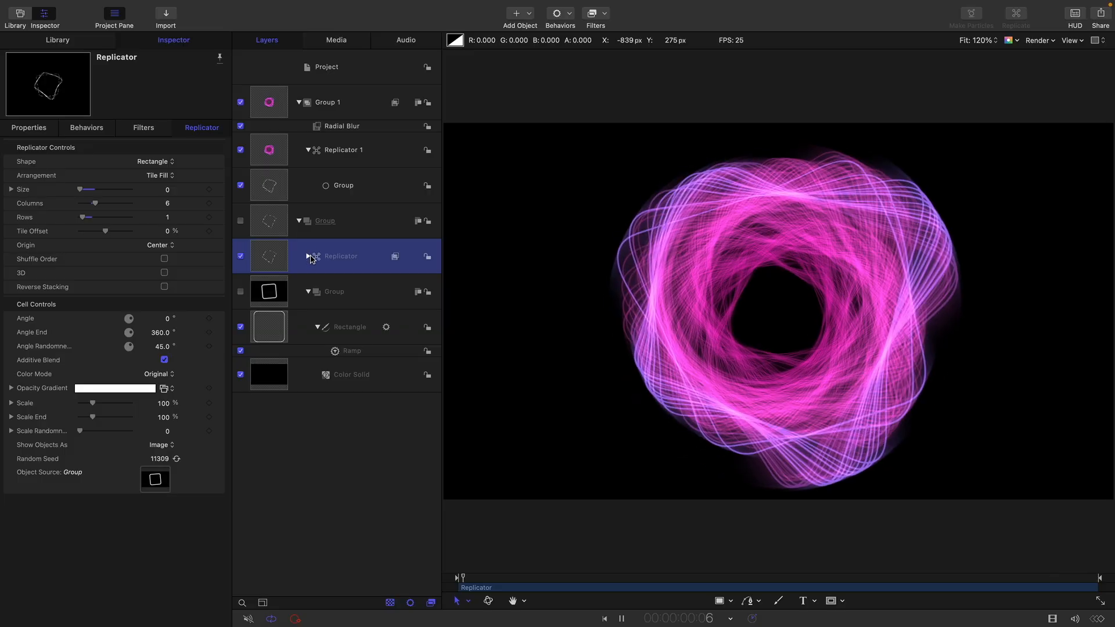
# - Try moving the Luma Keyer filter from the nested Replicator to the Group holding the source Rectangle, and undo the move
pyautogui.click(308, 256)
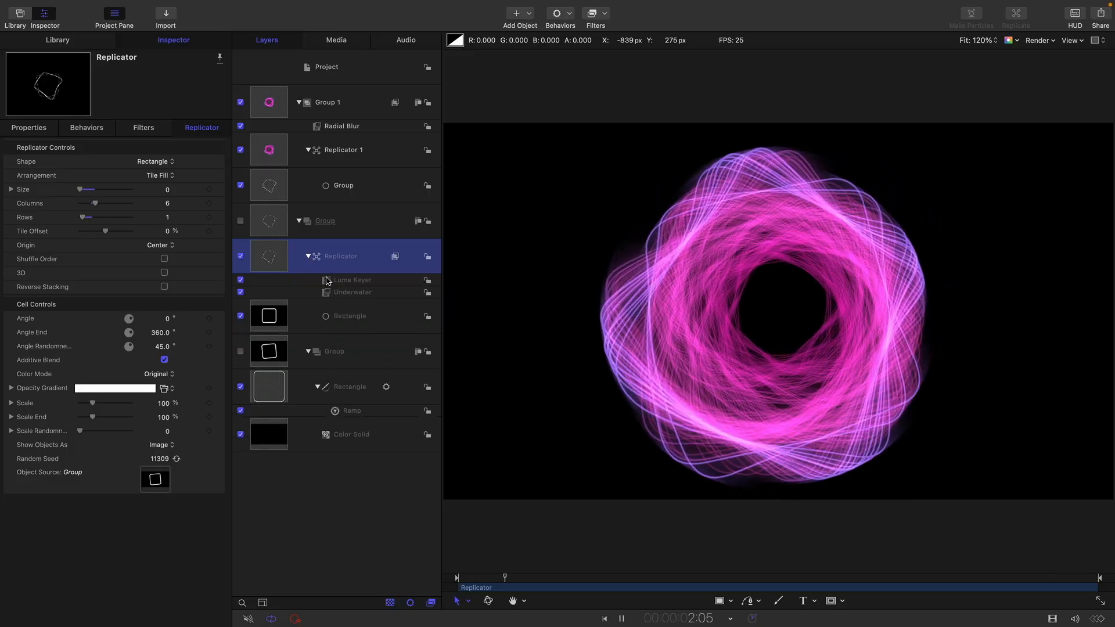
pyautogui.moveTo(326, 281); pyautogui.dragTo(273, 352)
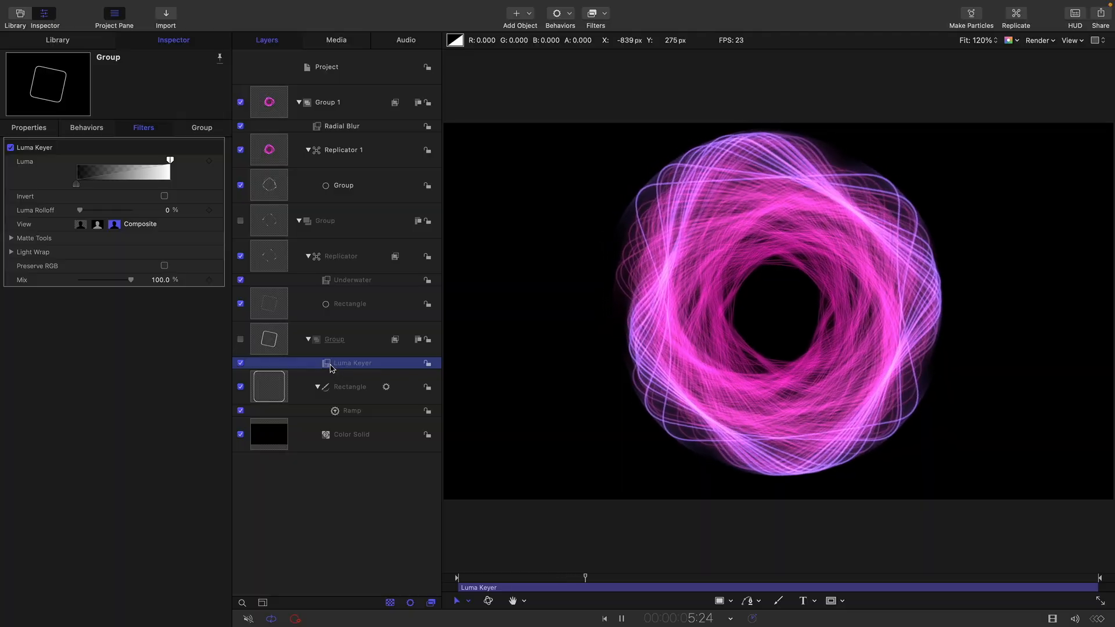
pyautogui.press('super+z')
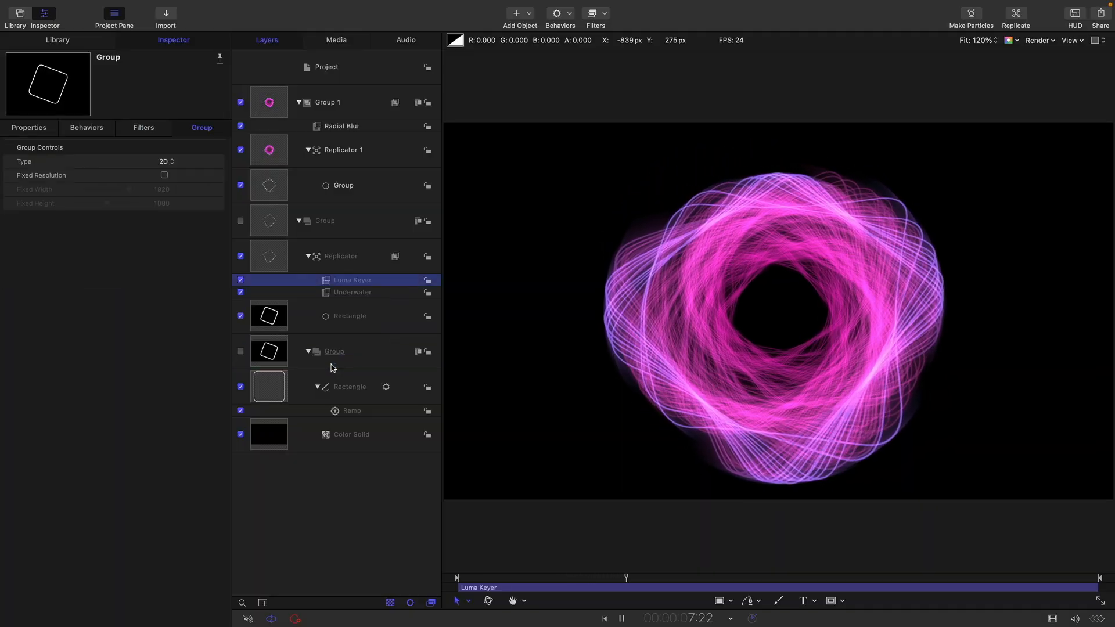
# - Stop playback and add a Threshold filter to the nested Replicator with Threshold about 0.96 and Smoothness about 0.39
pyautogui.press('space')
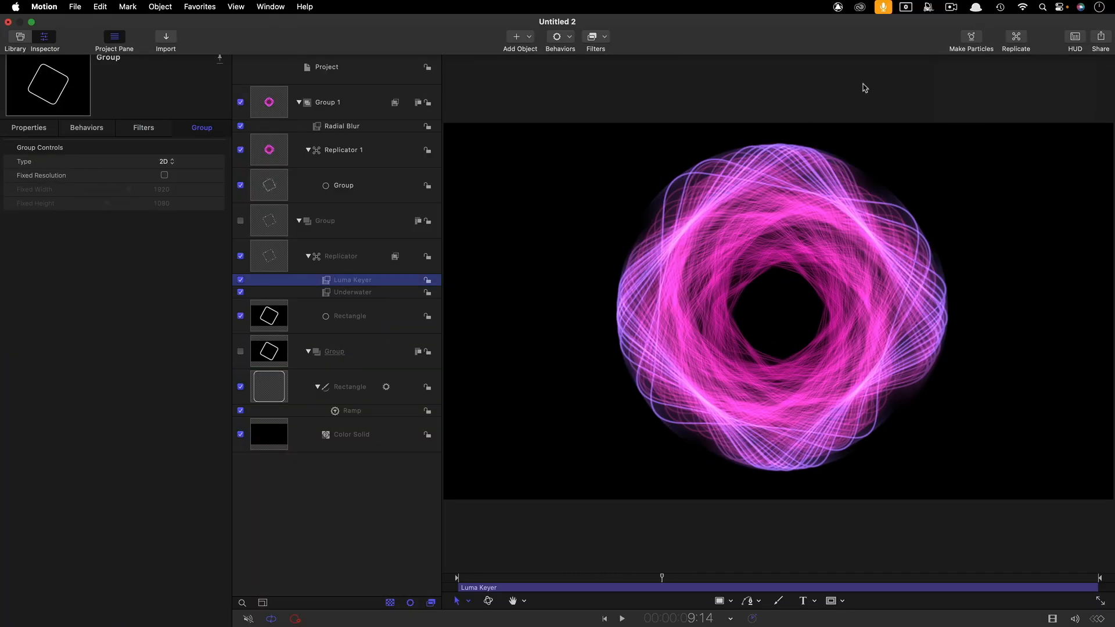
pyautogui.click(275, 251)
pyautogui.click(606, 14)
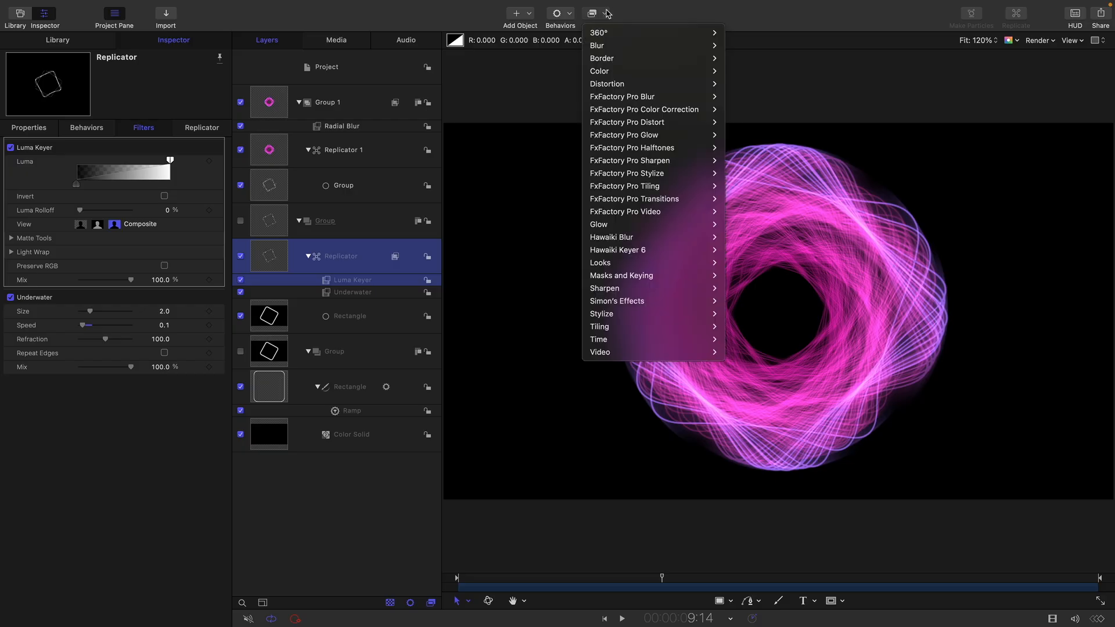
pyautogui.moveTo(616, 72)
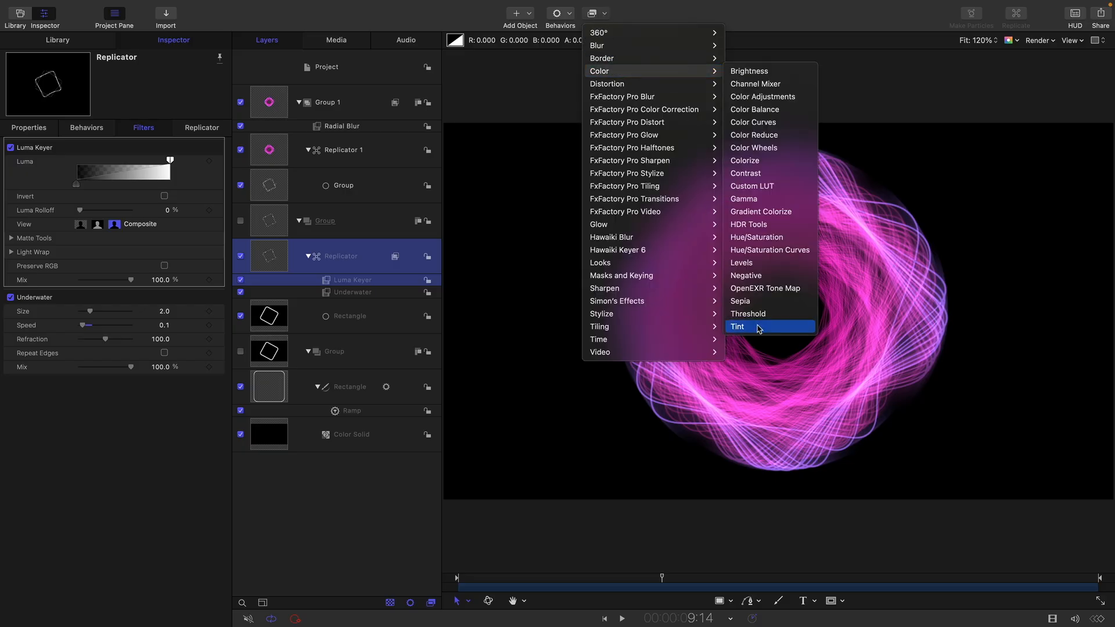
pyautogui.click(756, 319)
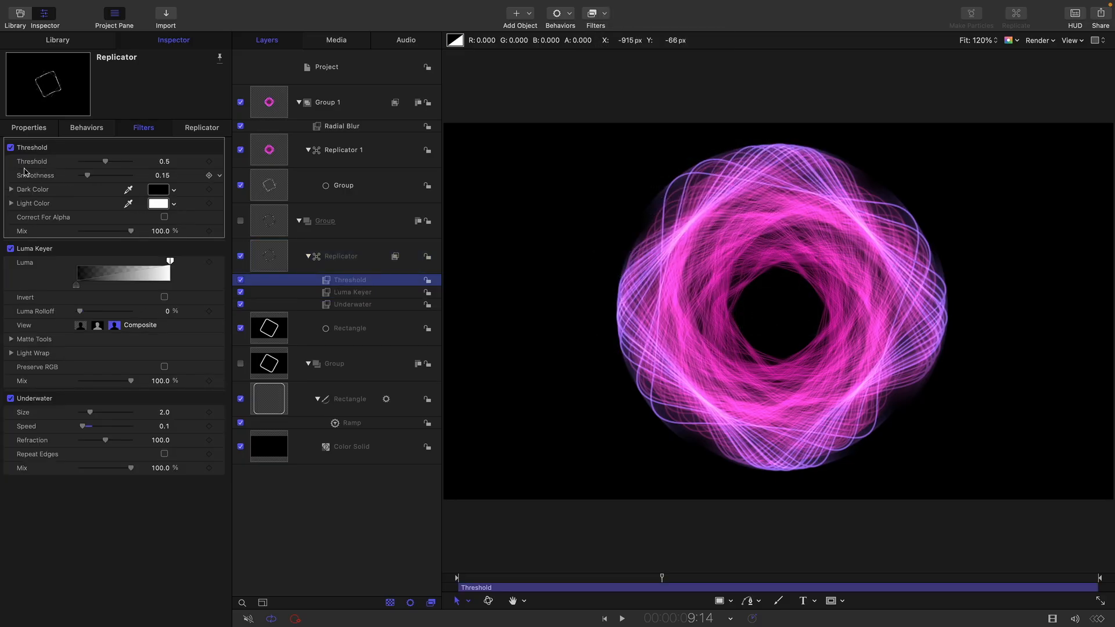
pyautogui.moveTo(109, 160)
pyautogui.mouseDown()
pyautogui.moveTo(87, 164)
pyautogui.moveTo(134, 175)
pyautogui.moveTo(105, 179)
pyautogui.mouseUp()
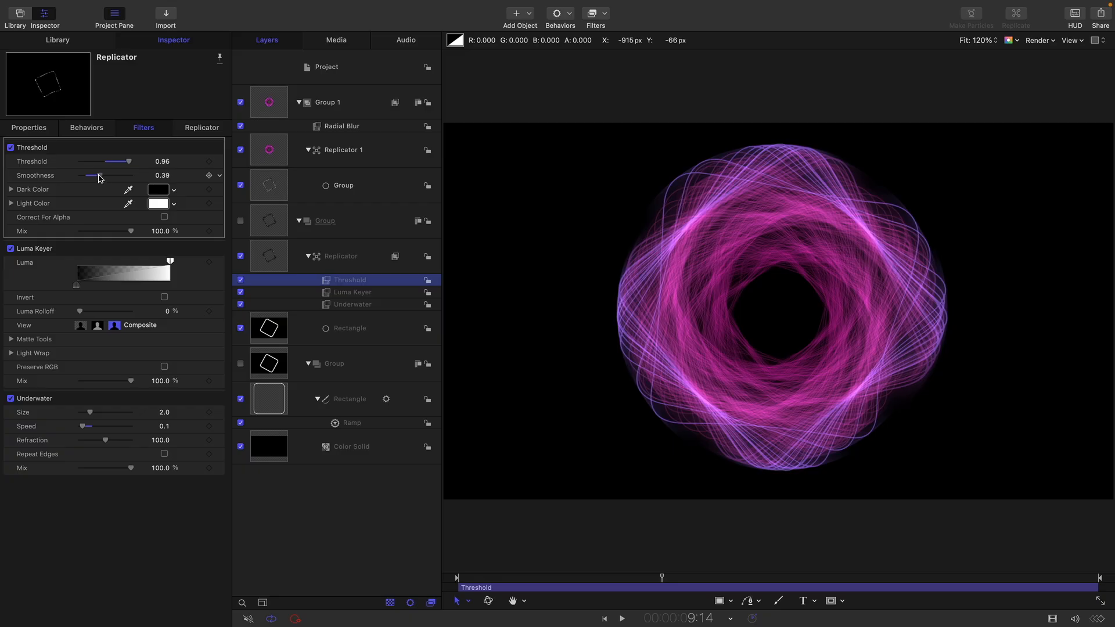
# - Set the source Rectangle's outline width to 4
pyautogui.click(263, 406)
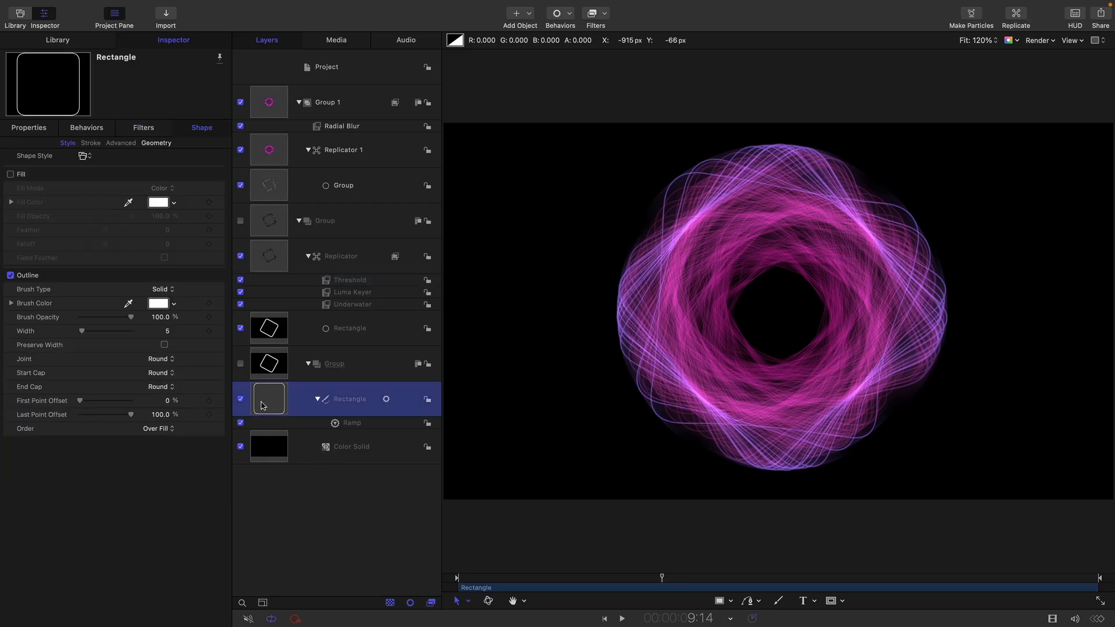
pyautogui.click(168, 332)
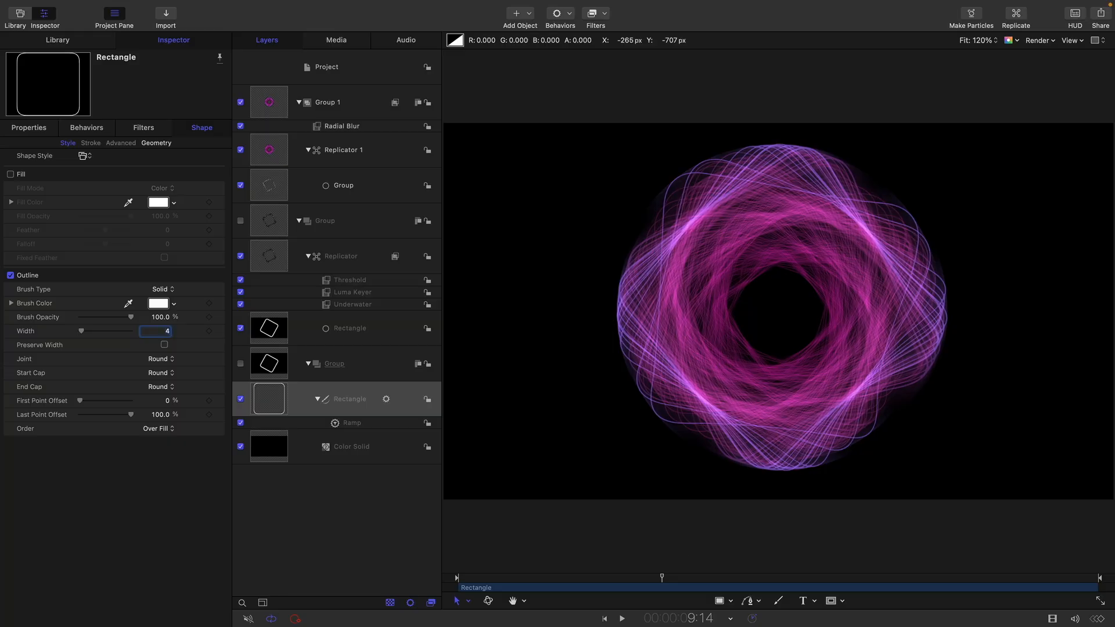
# - Start playback and add a Ramp parameter behavior to the nested Replicator's Rotation with an End Value of -60°
pyautogui.press('space')
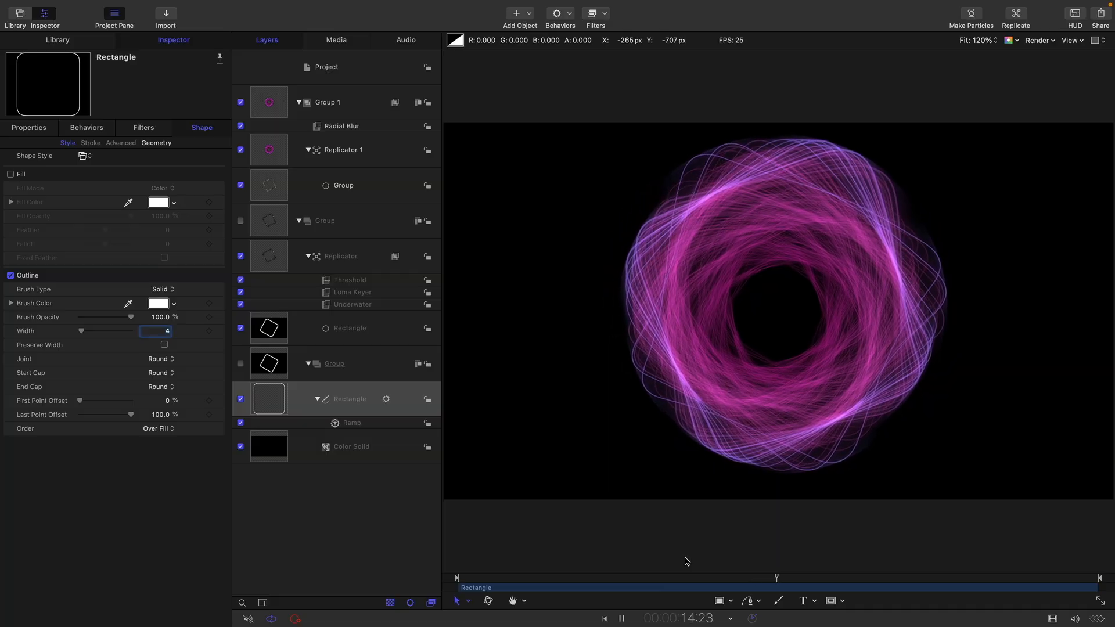
pyautogui.click(276, 254)
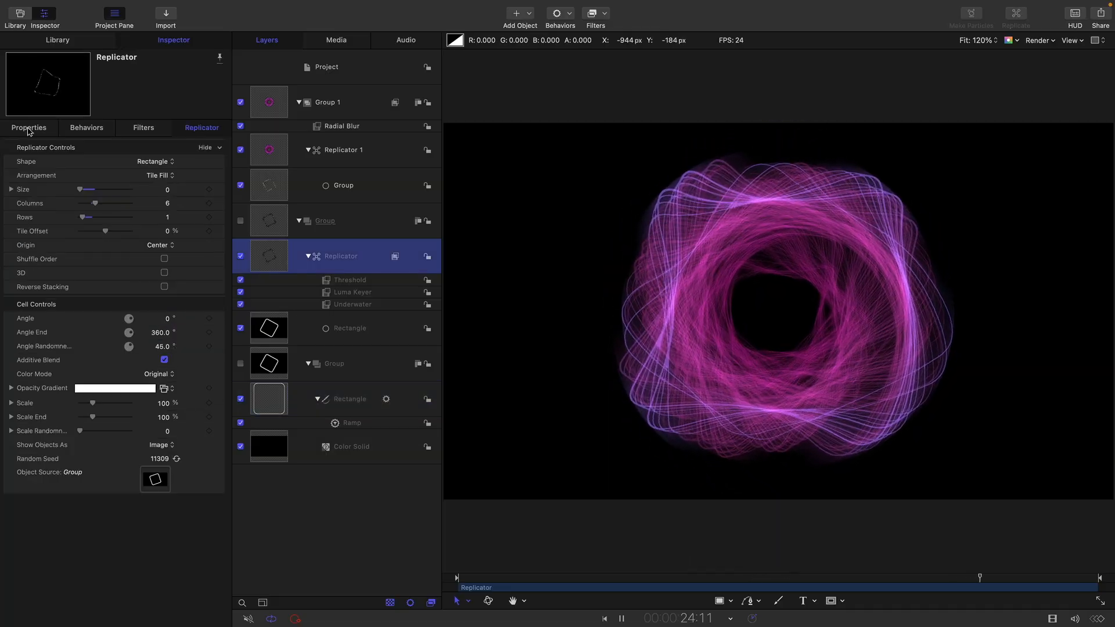
pyautogui.click(29, 129)
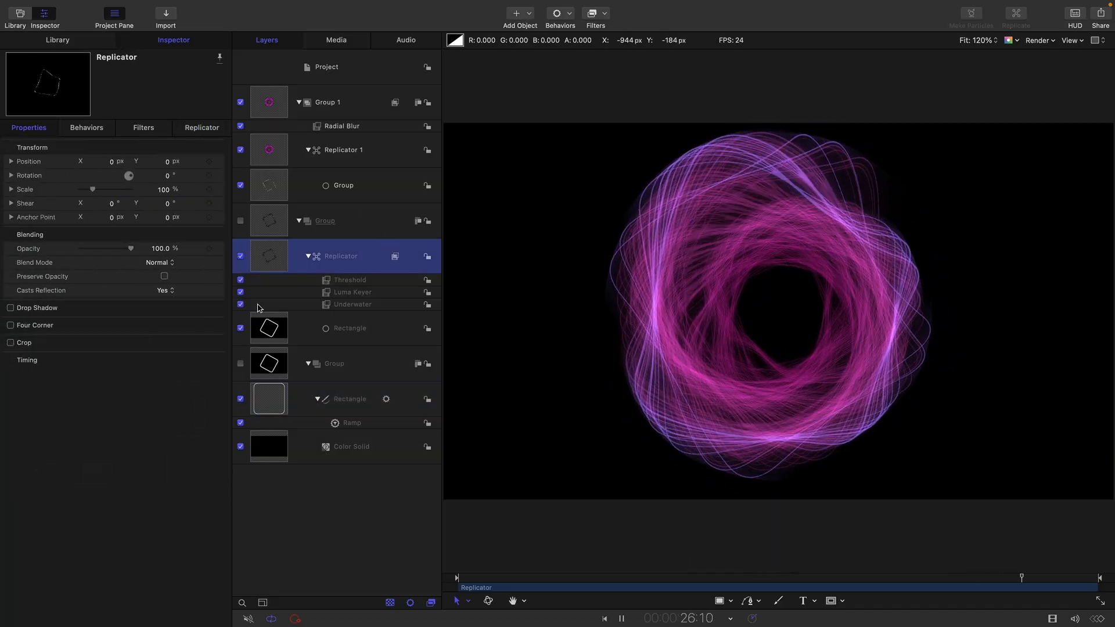
pyautogui.click(220, 176)
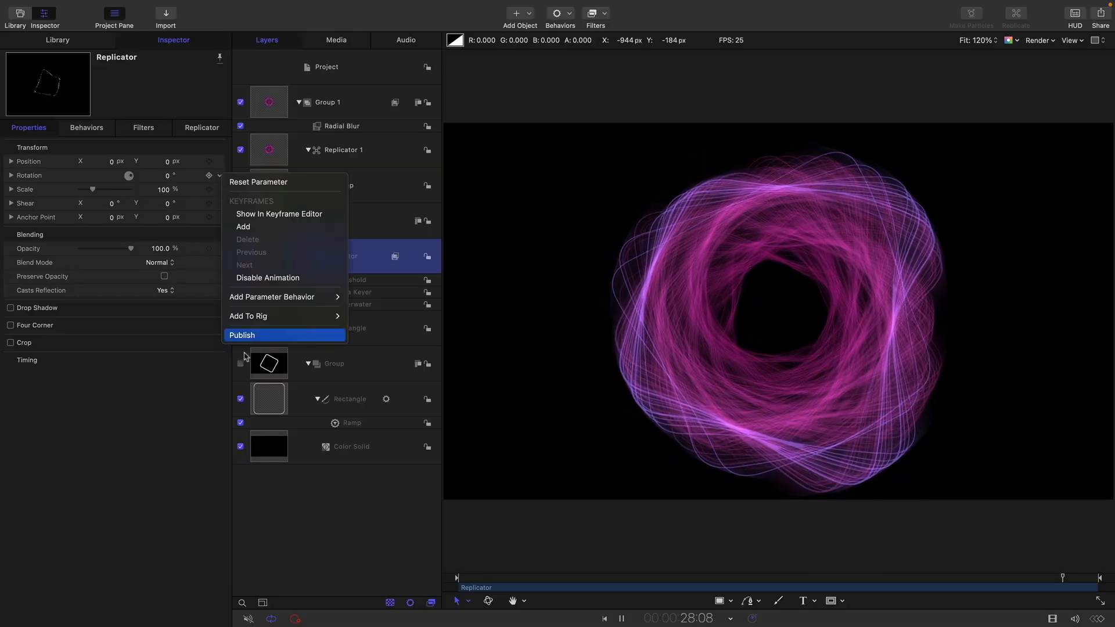
pyautogui.moveTo(275, 297)
pyautogui.click(374, 439)
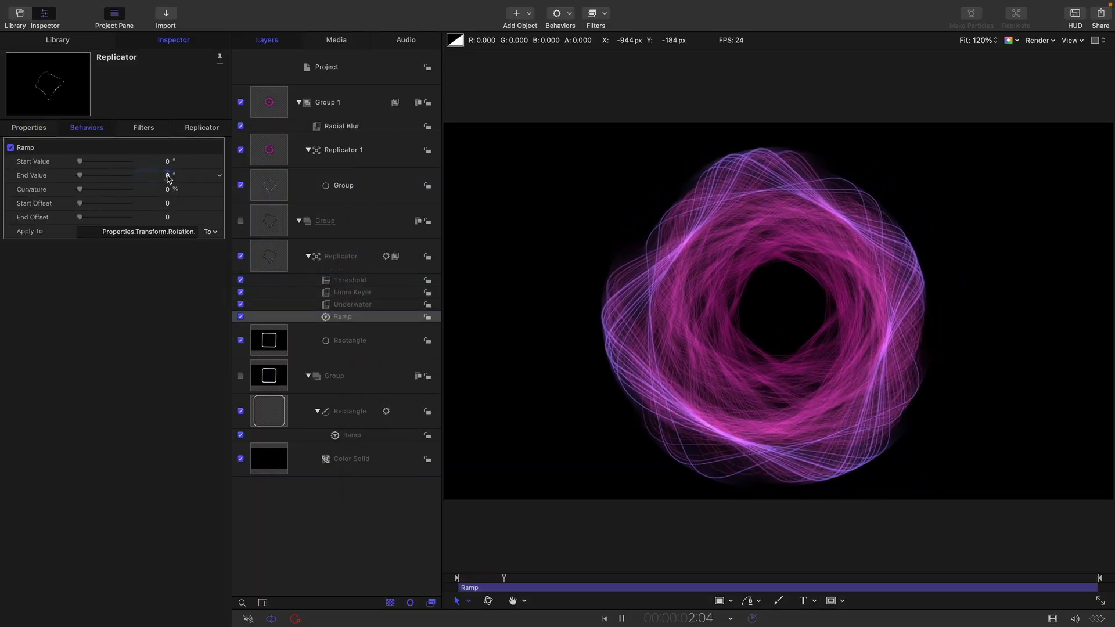
pyautogui.click(167, 176)
pyautogui.write('-')
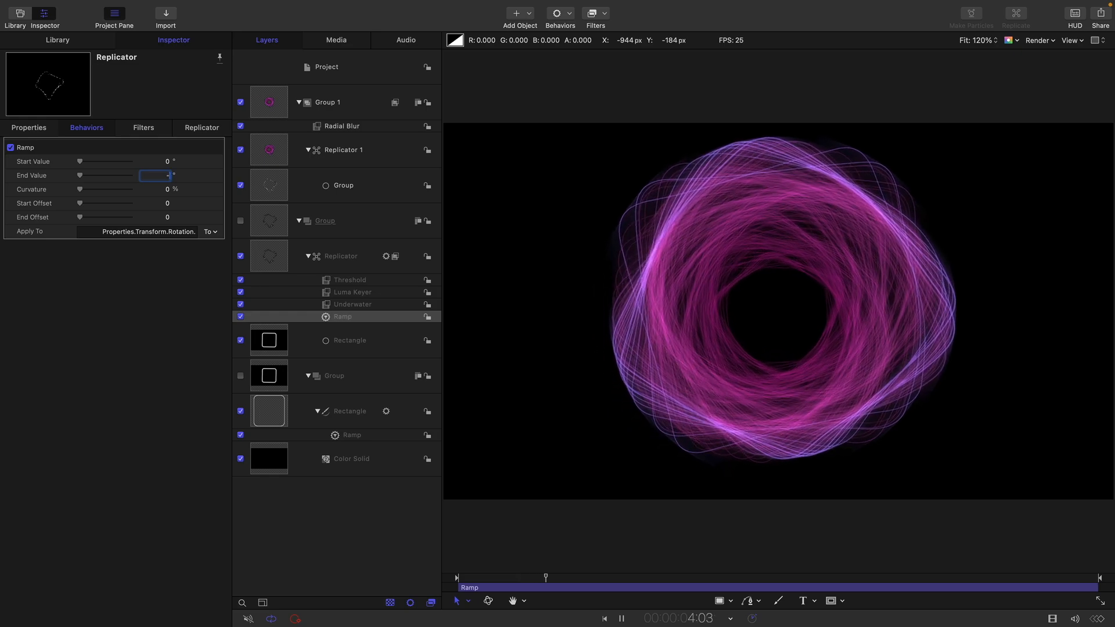
pyautogui.write('60')
pyautogui.press('Return')
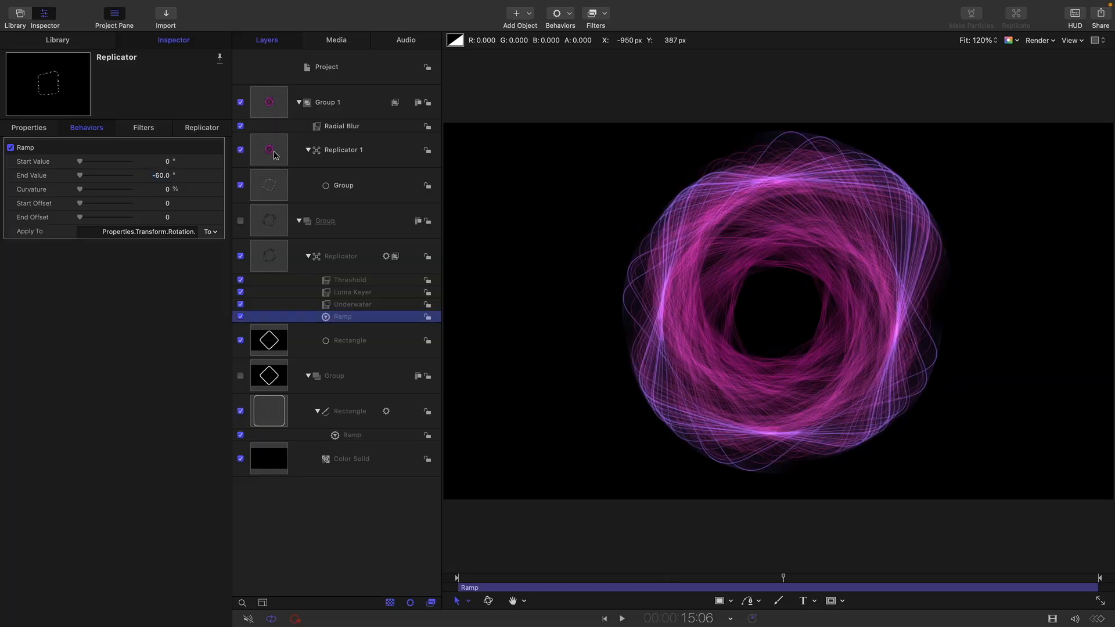
# - Add an opacity tag at the end of Replicator 1's color gradient with Opacity about 54%, and play the result
pyautogui.click(634, 163)
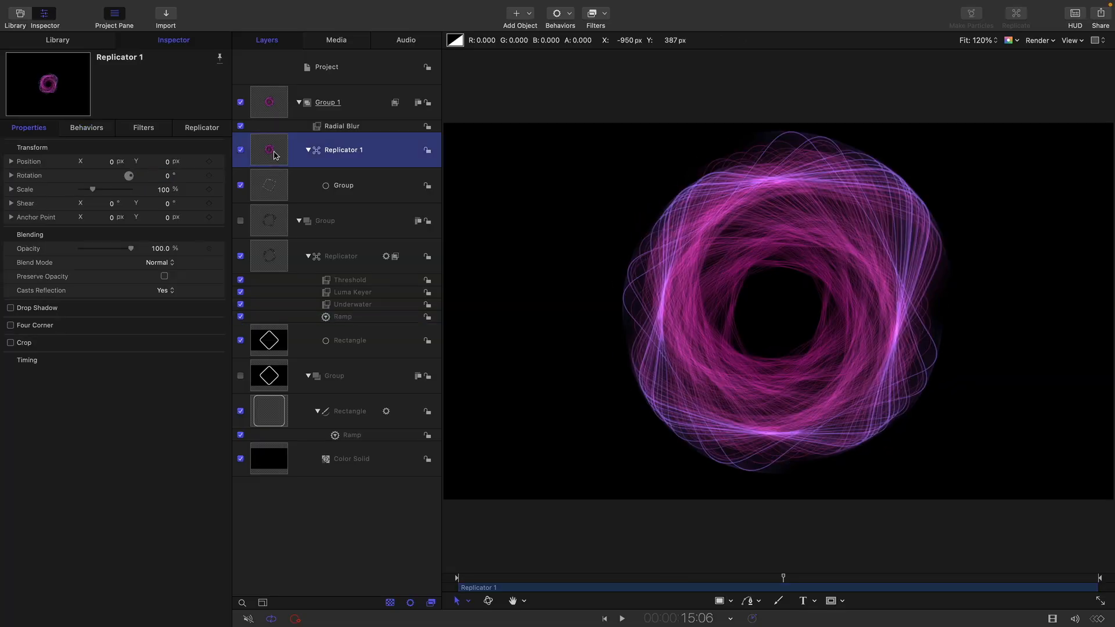
pyautogui.click(210, 129)
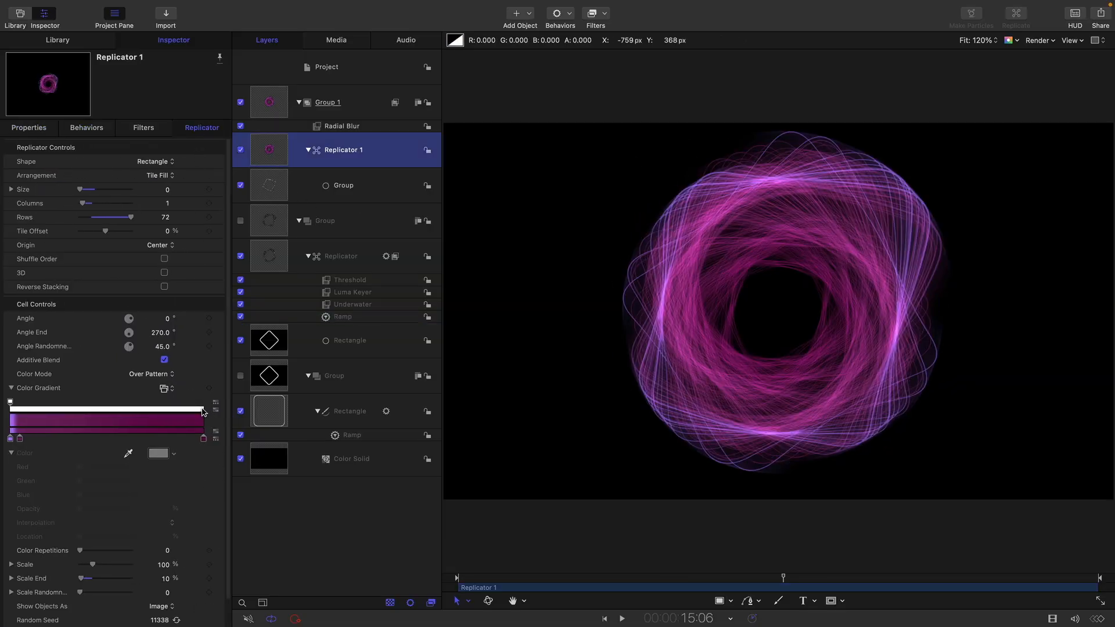
pyautogui.click(203, 409)
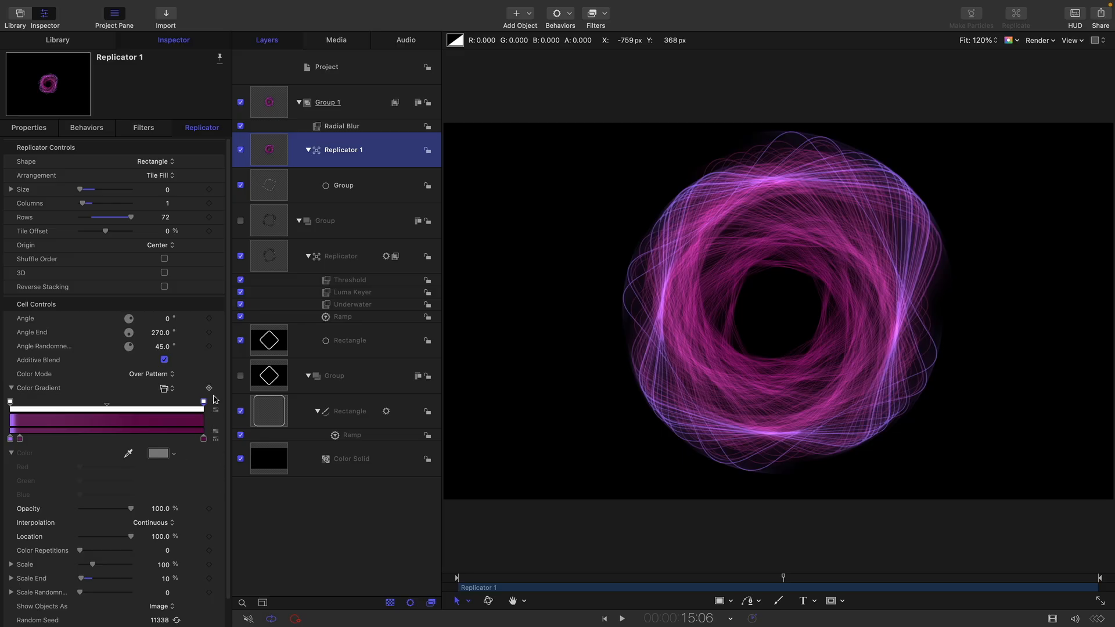
pyautogui.moveTo(133, 510); pyautogui.dragTo(107, 516)
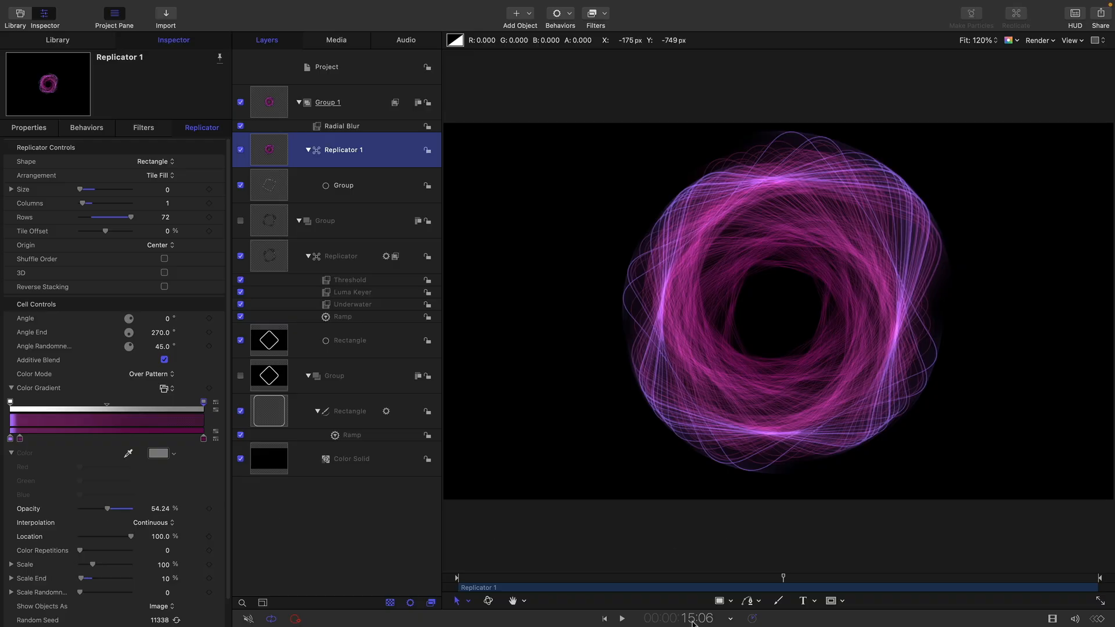
pyautogui.click(624, 617)
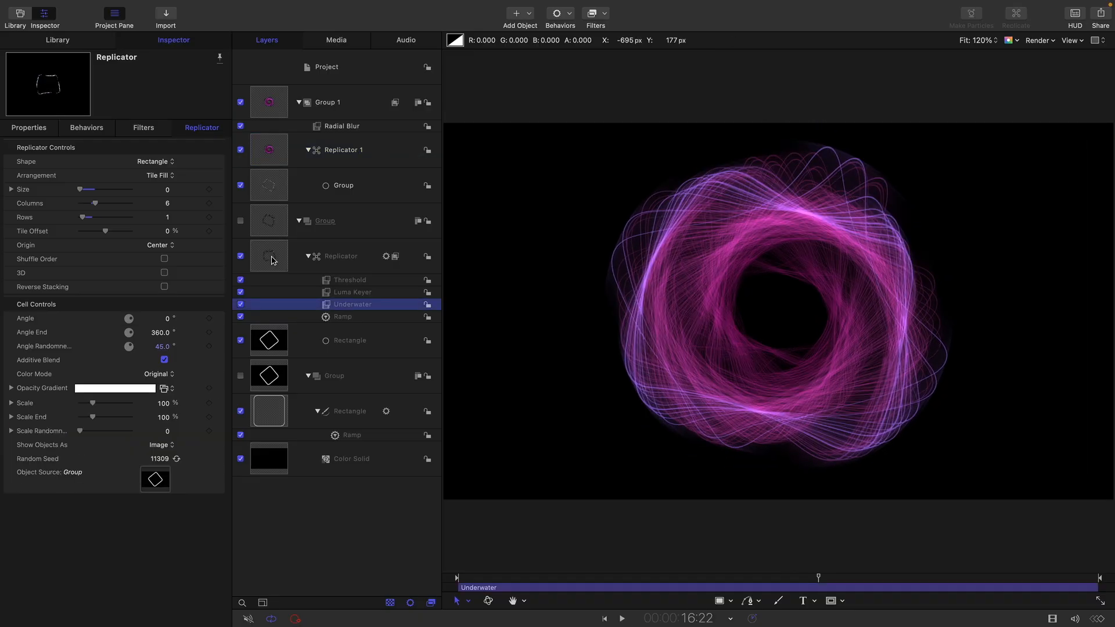
# - Add a Gaussian Blur filter to the nested Replicator with Amount 32, Horizontal 0 and Mix 23%
pyautogui.click(273, 261)
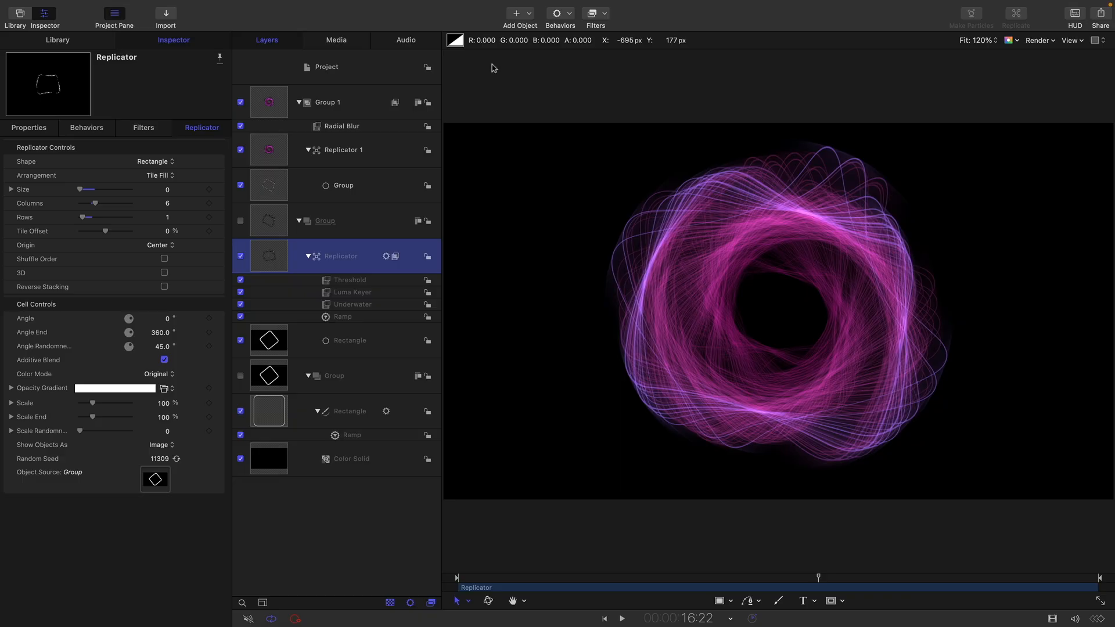
pyautogui.click(607, 13)
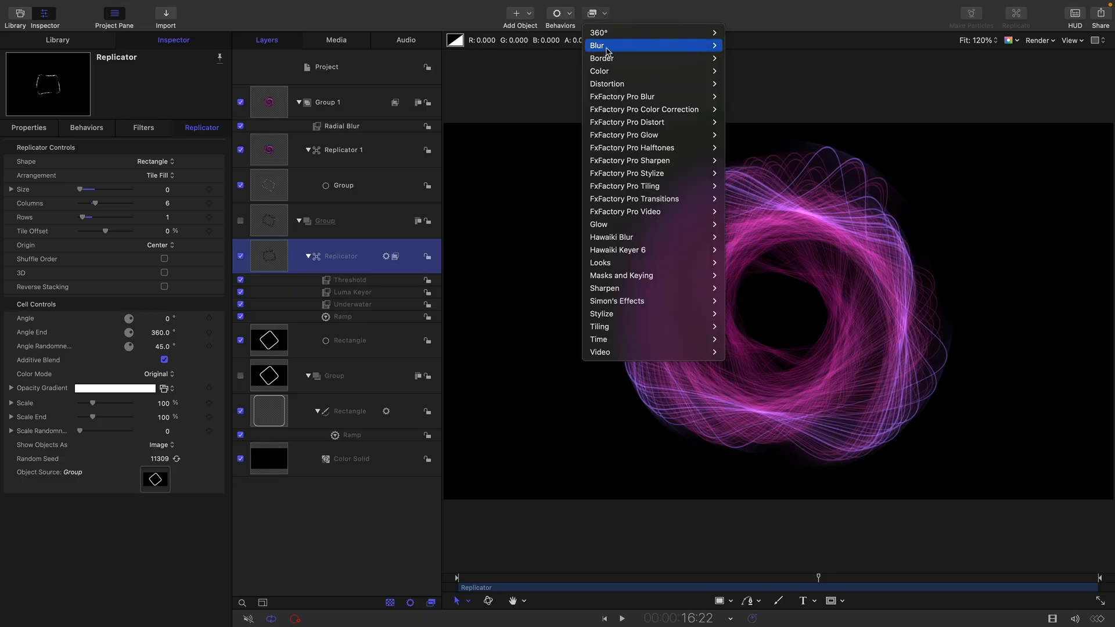
pyautogui.moveTo(607, 51)
pyautogui.click(771, 110)
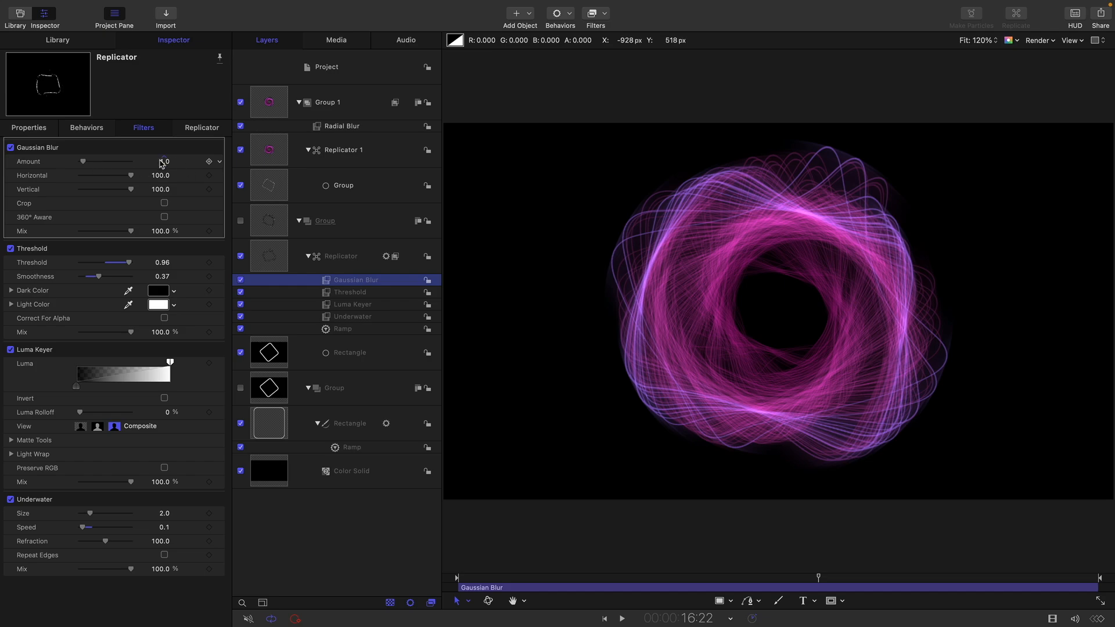
pyautogui.click(162, 162)
pyautogui.write('32')
pyautogui.press('Return')
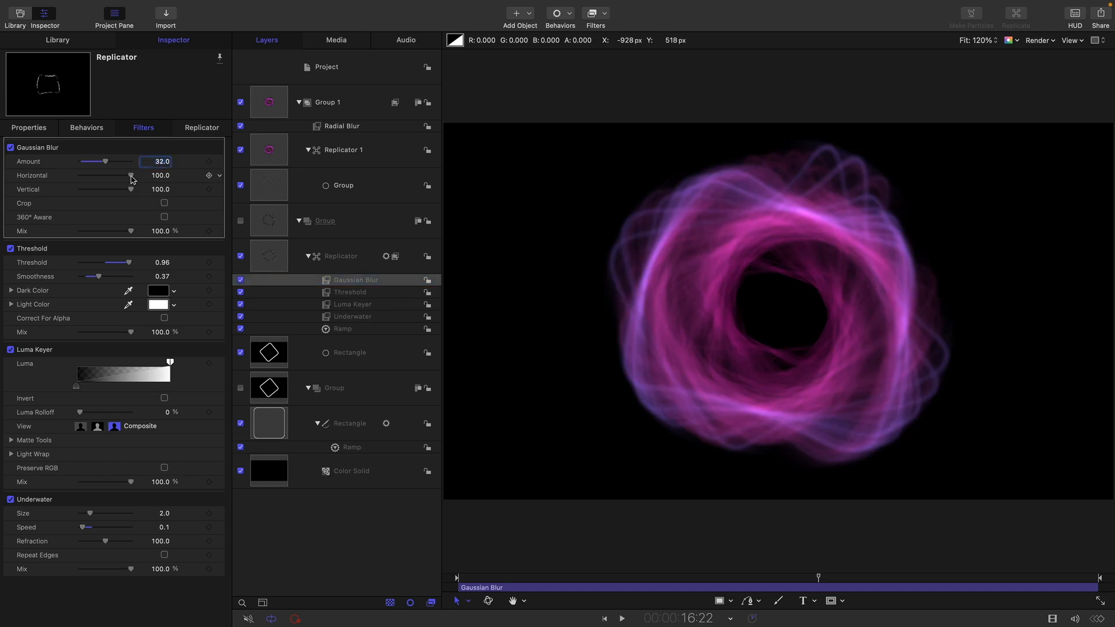
pyautogui.moveTo(133, 179); pyautogui.dragTo(30, 170)
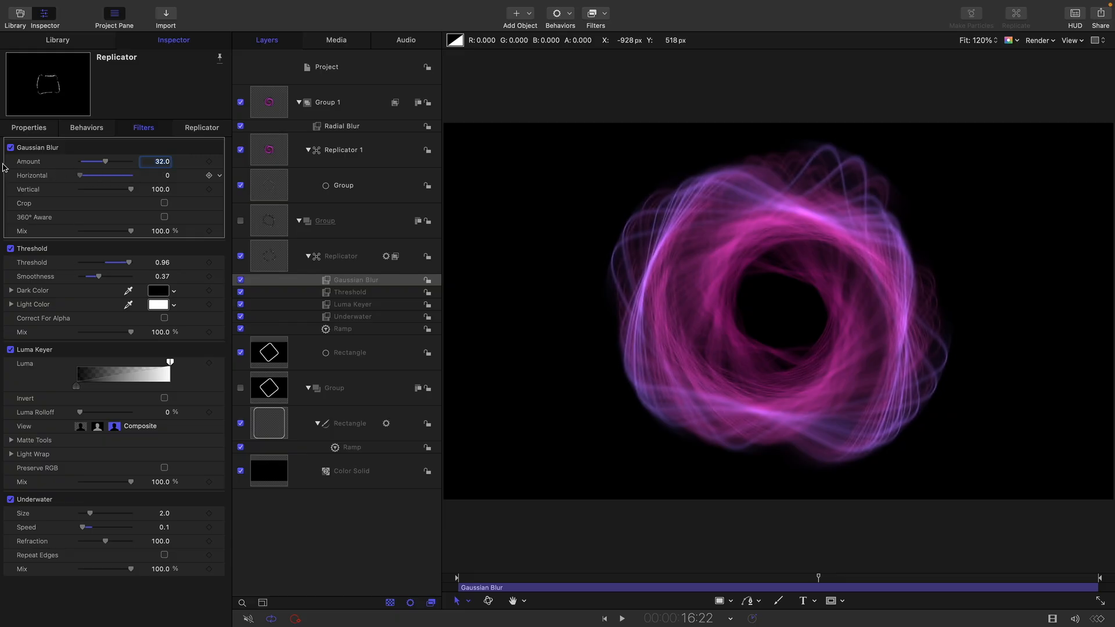
pyautogui.moveTo(163, 231); pyautogui.dragTo(161, 231)
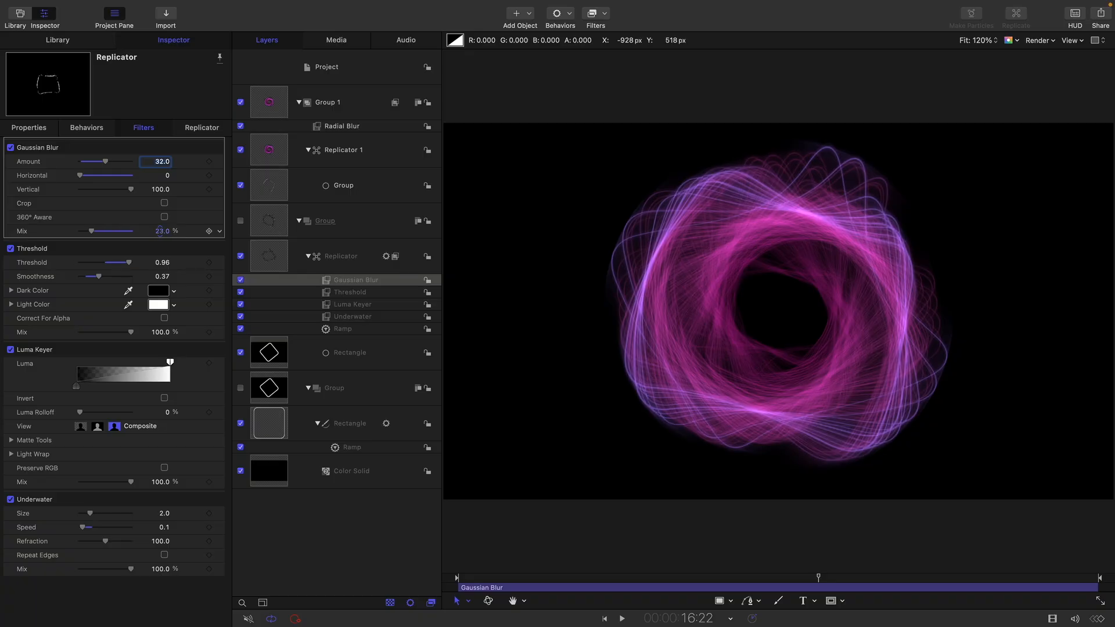
# - Move the Gaussian Blur below the Threshold filter in the nested Replicator and set its Mix to about 34%
pyautogui.press('super+[')
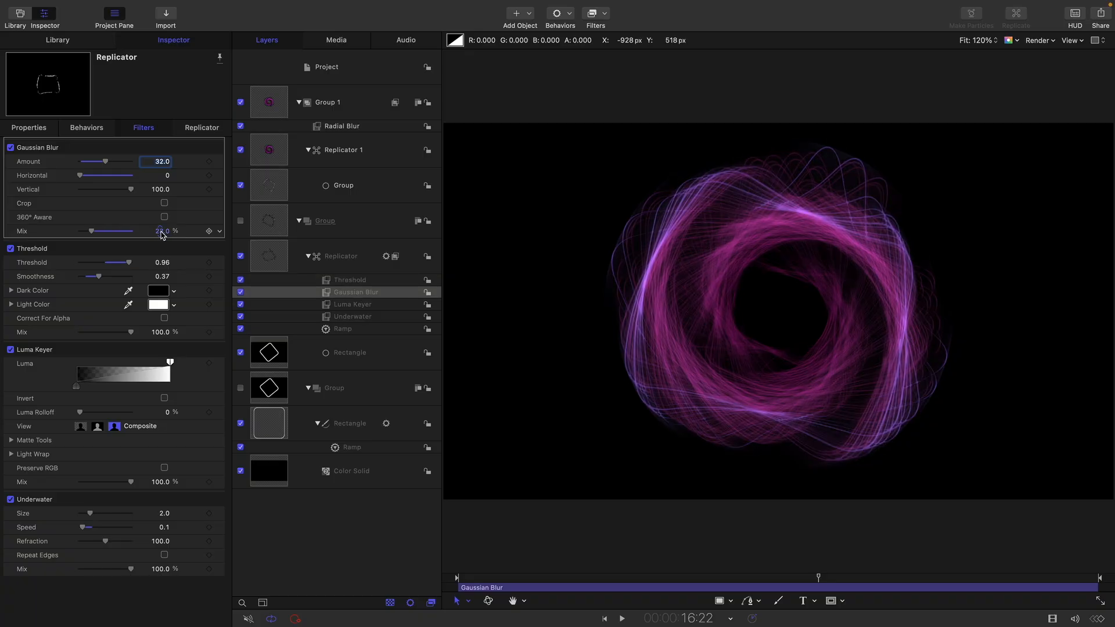
pyautogui.click(243, 293)
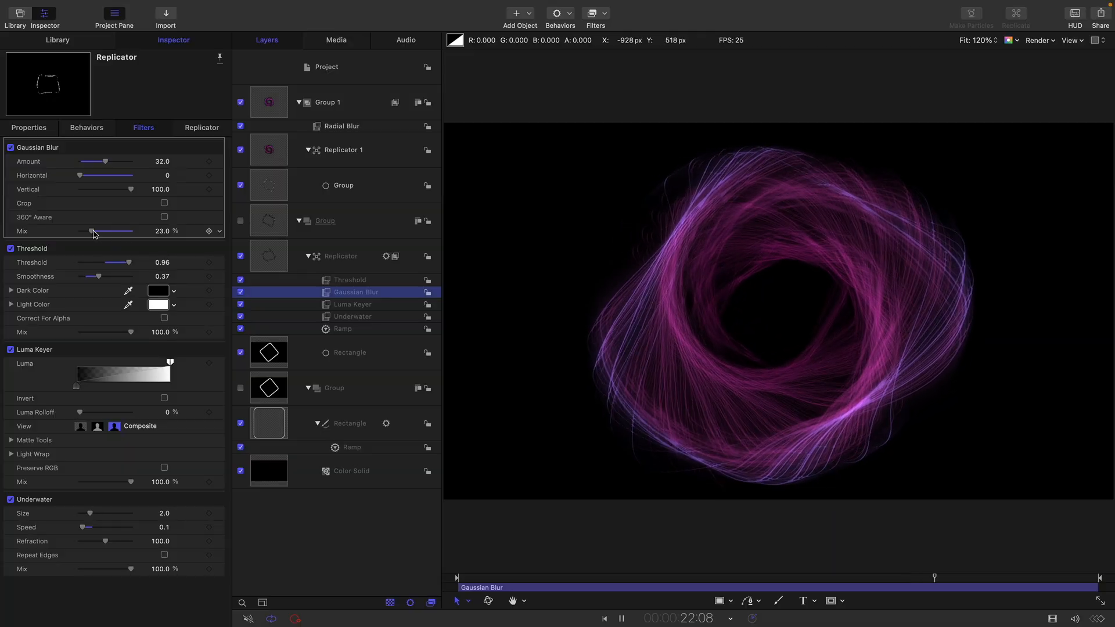
pyautogui.moveTo(95, 233); pyautogui.dragTo(99, 236)
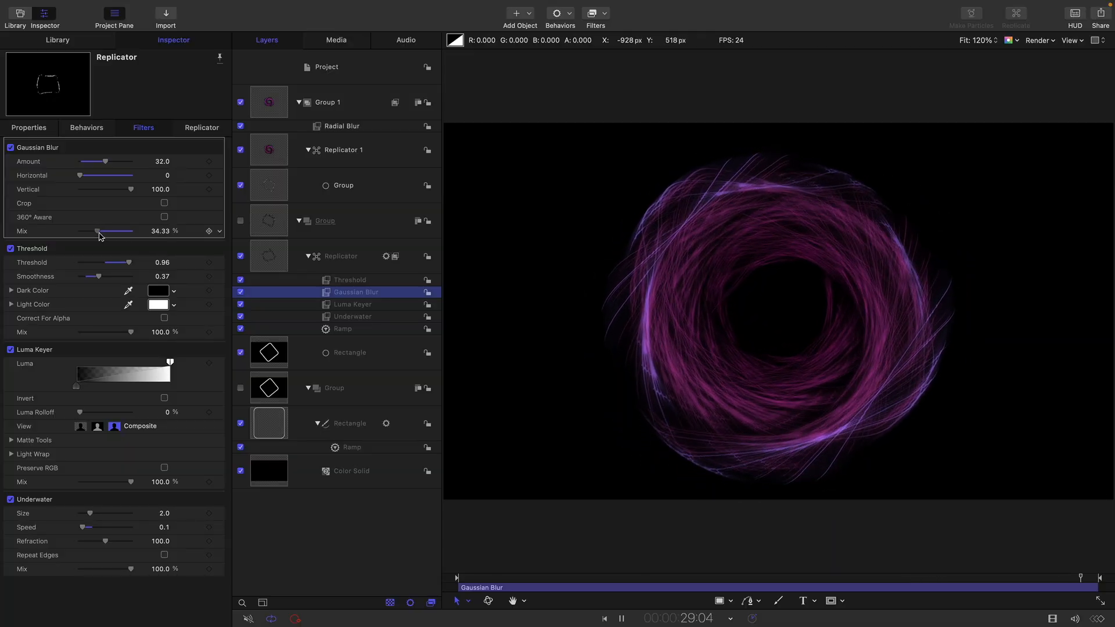
# - Add a Color Curves filter to Group 1, moving the Luma white point to about two-thirds input and bending the midtones down
pyautogui.click(266, 97)
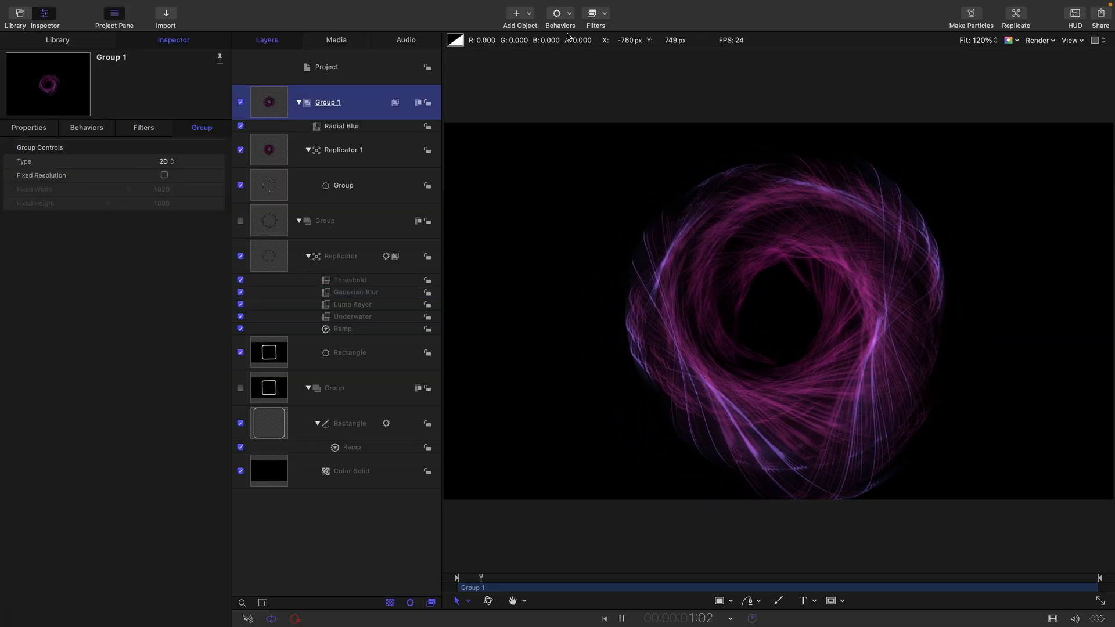
pyautogui.click(606, 16)
pyautogui.moveTo(599, 76)
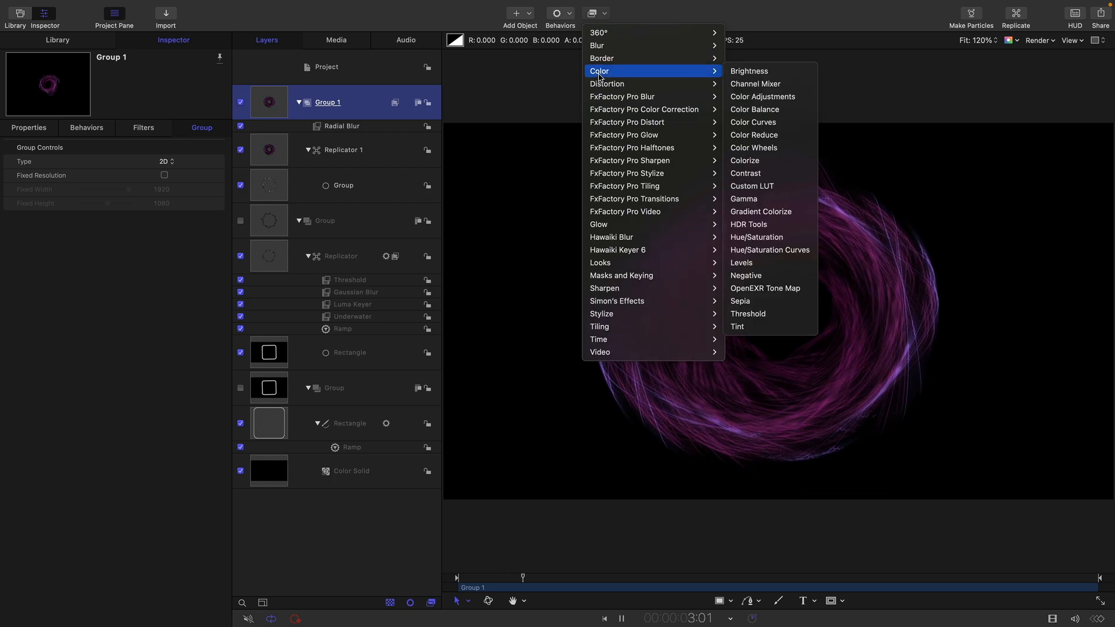
pyautogui.click(774, 124)
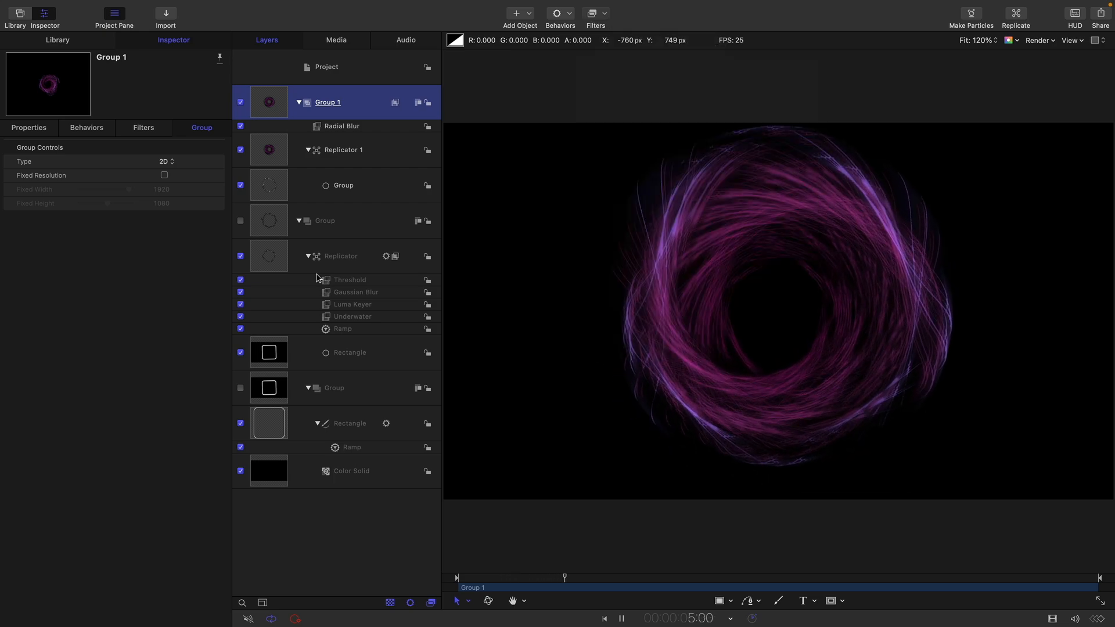
pyautogui.click(218, 189)
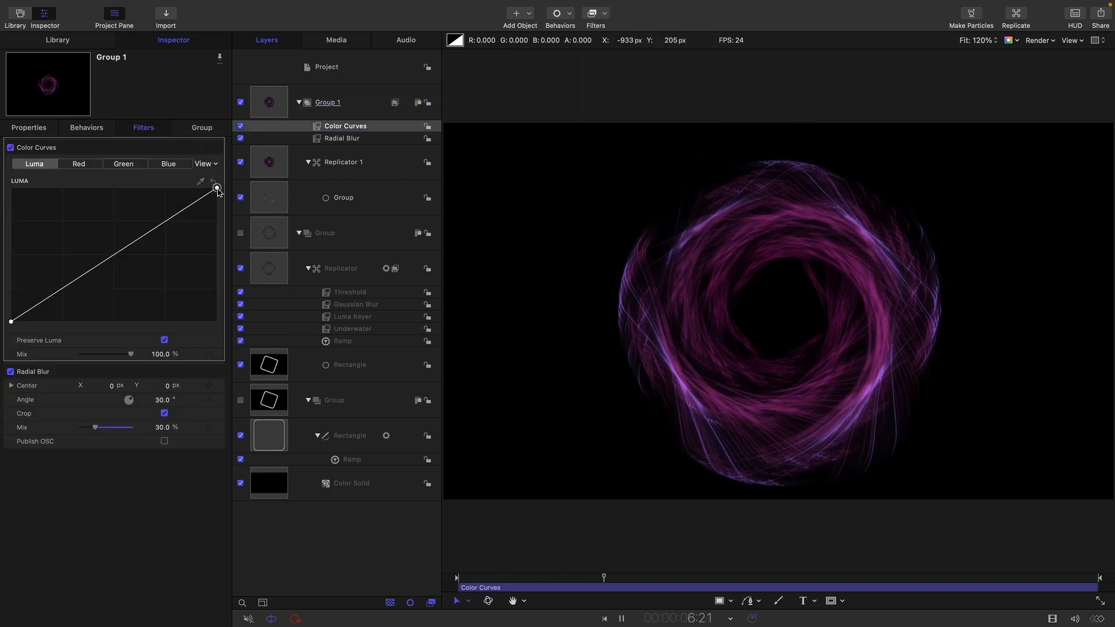
pyautogui.moveTo(217, 189); pyautogui.dragTo(148, 188)
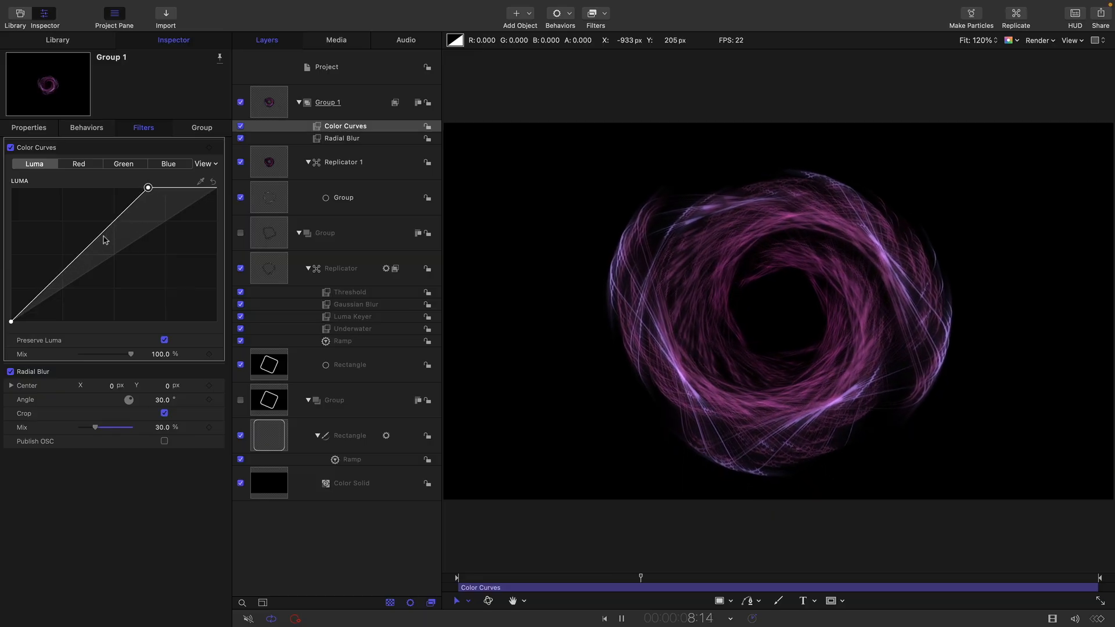
pyautogui.moveTo(103, 235); pyautogui.dragTo(97, 259)
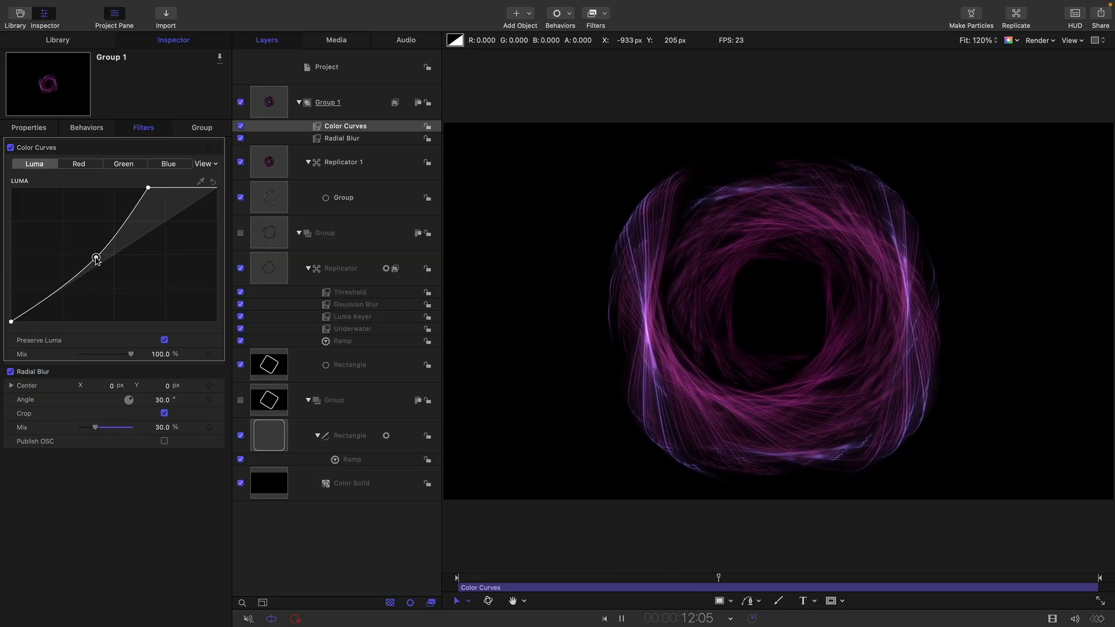
# - Adjust the Red curve in Group 1's Color Curves, raising its shadow portion slightly
pyautogui.click(169, 165)
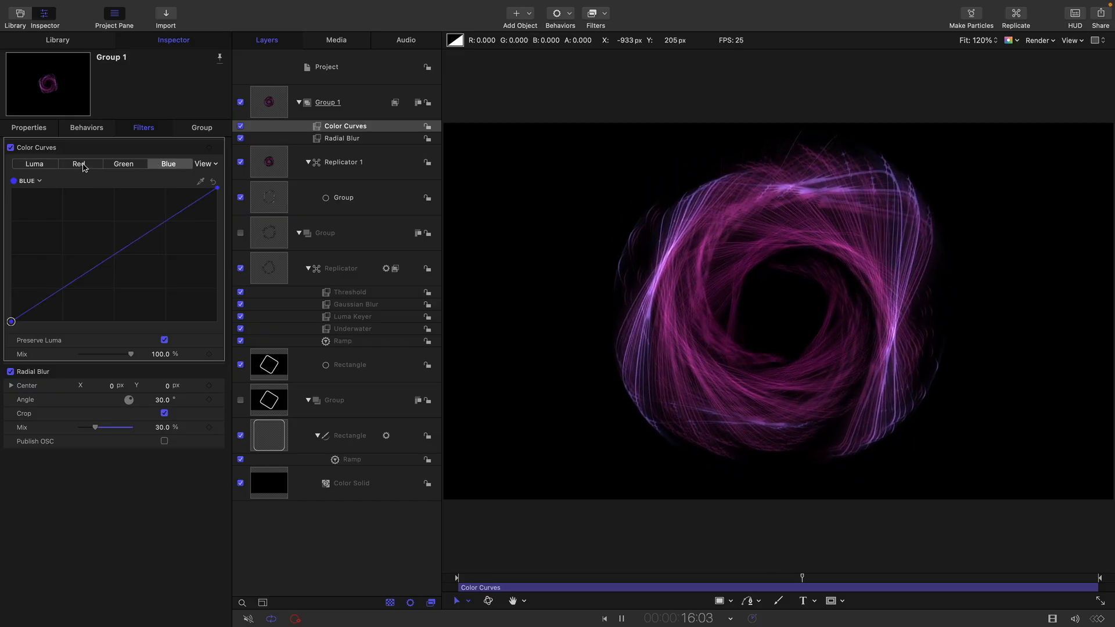
pyautogui.click(84, 167)
pyautogui.moveTo(217, 189)
pyautogui.mouseDown()
pyautogui.moveTo(166, 187)
pyautogui.moveTo(214, 184)
pyautogui.mouseUp()
pyautogui.moveTo(50, 296)
pyautogui.mouseDown()
pyautogui.moveTo(44, 273)
pyautogui.moveTo(54, 283)
pyautogui.mouseUp()
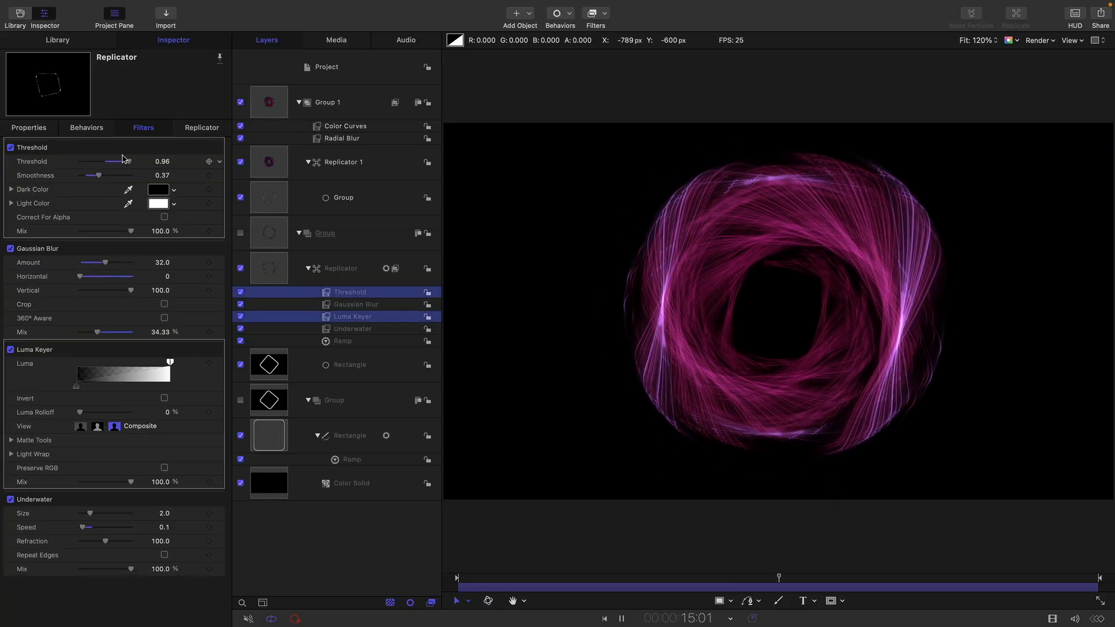
# - Set the nested Replicator's Threshold filter to Threshold 0.8 and Smoothness 0.56
pyautogui.moveTo(99, 178); pyautogui.dragTo(125, 165)
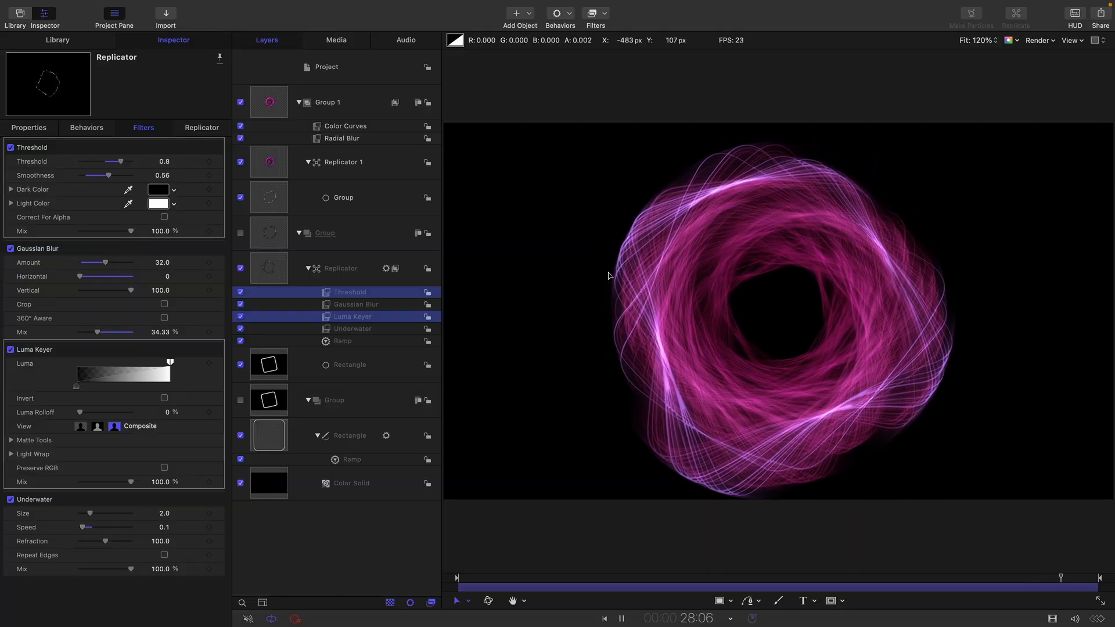
# - Set the end opacity of Replicator 1's color gradient to 0% and shift the opacity midpoint to 51.8%
pyautogui.click(275, 160)
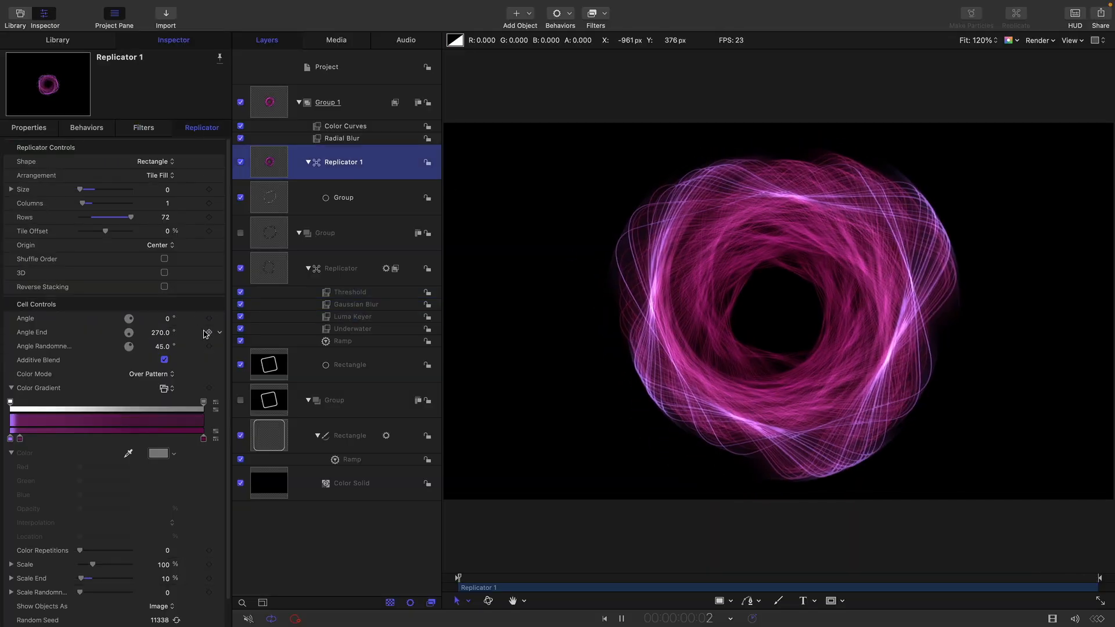
pyautogui.click(204, 403)
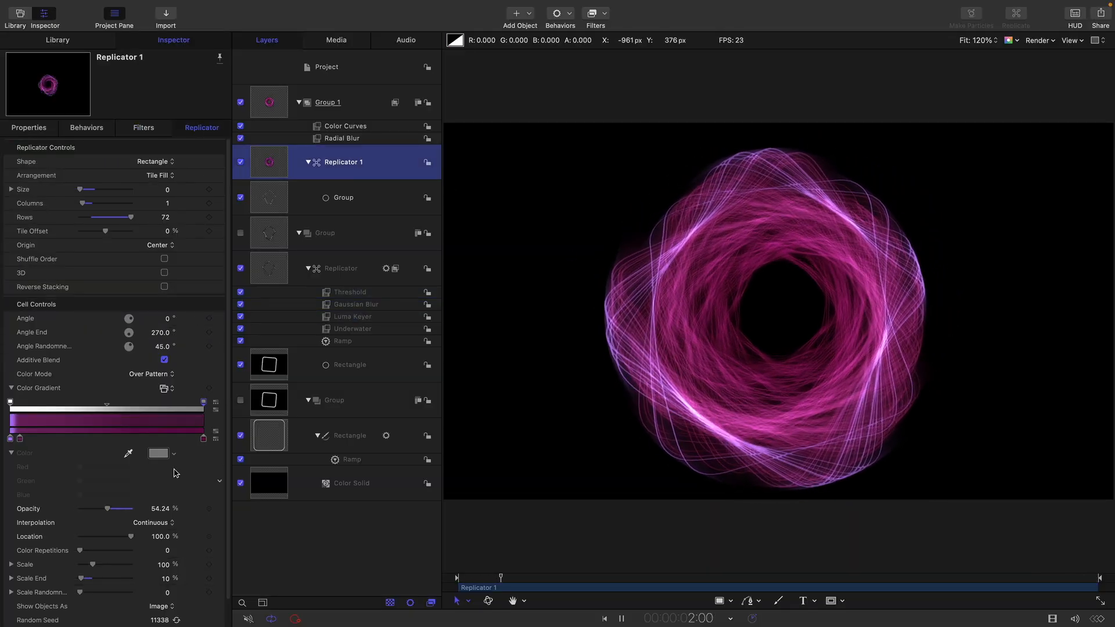
pyautogui.moveTo(107, 510); pyautogui.dragTo(1, 465)
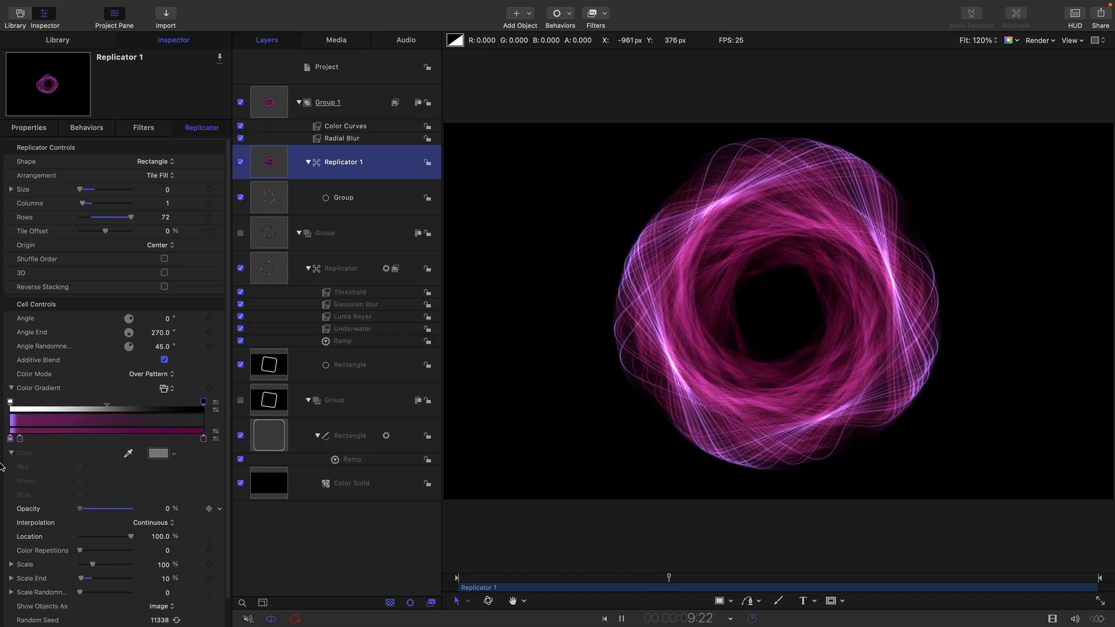
pyautogui.moveTo(107, 405)
pyautogui.mouseDown()
pyautogui.moveTo(65, 409)
pyautogui.moveTo(110, 405)
pyautogui.mouseUp()
# - Try an Angle Randomness of 0° on Replicator 1 and play the animation to judge the effect
pyautogui.click(156, 346)
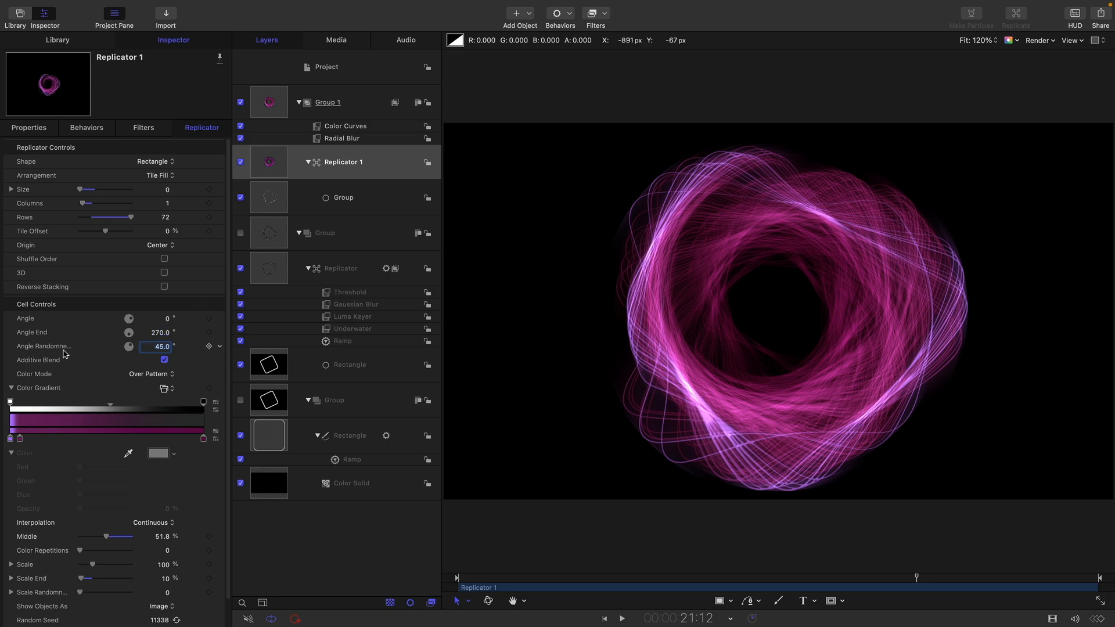
pyautogui.click(40, 351)
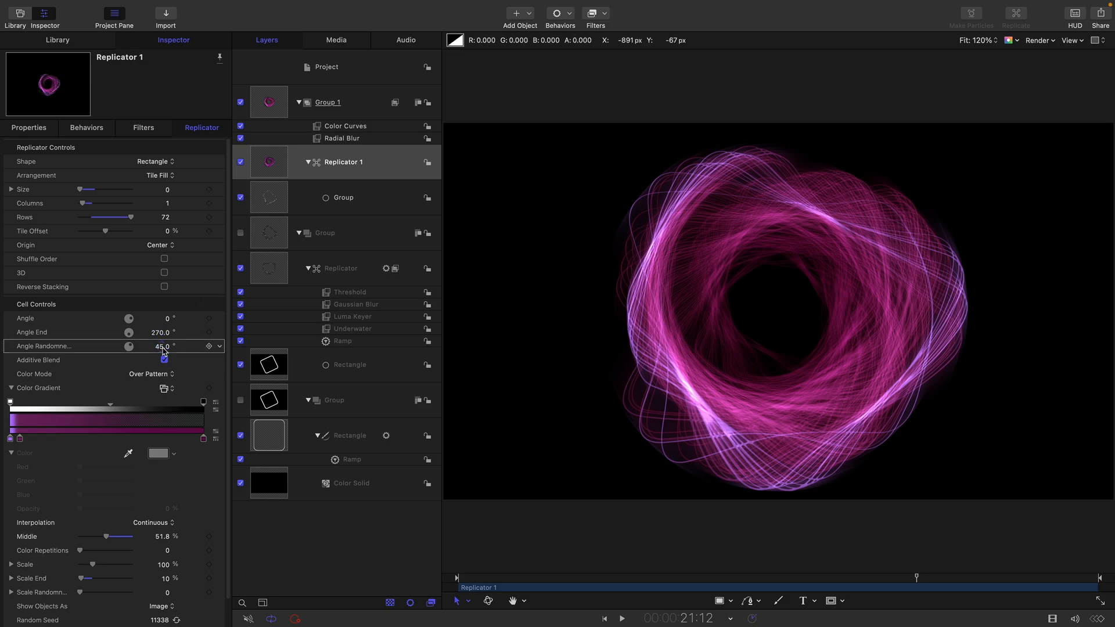
pyautogui.click(269, 161)
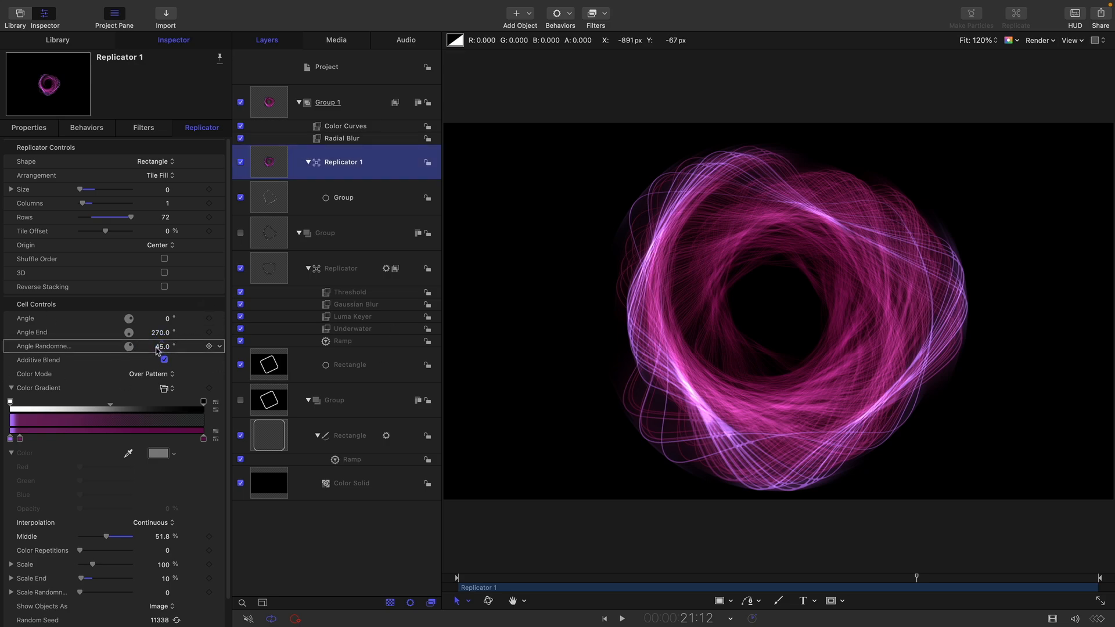
pyautogui.click(160, 346)
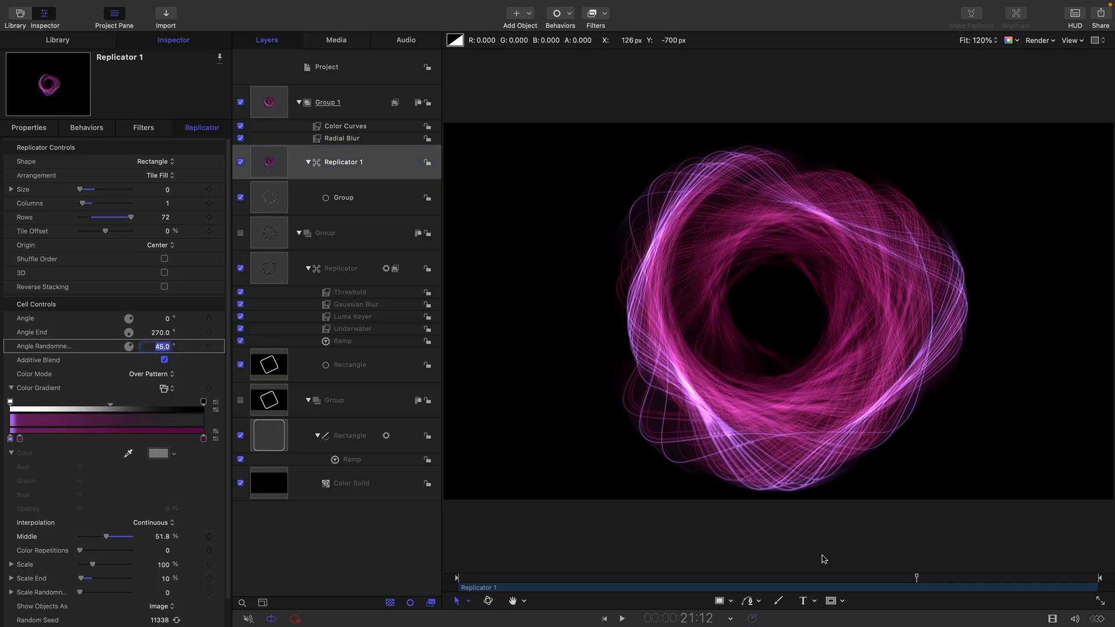
pyautogui.write('0')
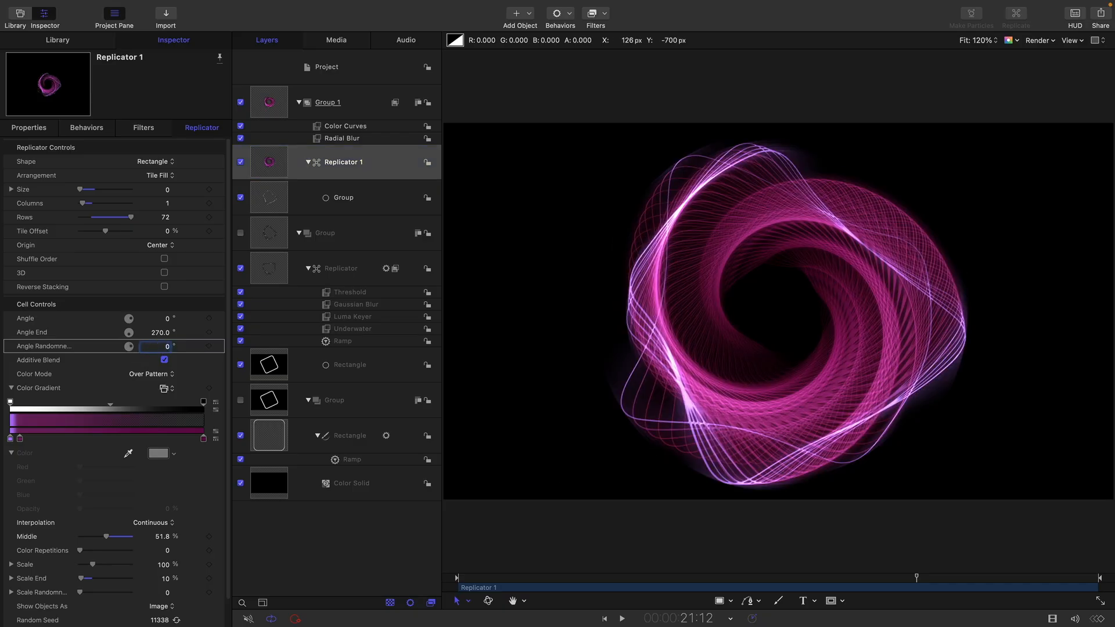
pyautogui.press('space')
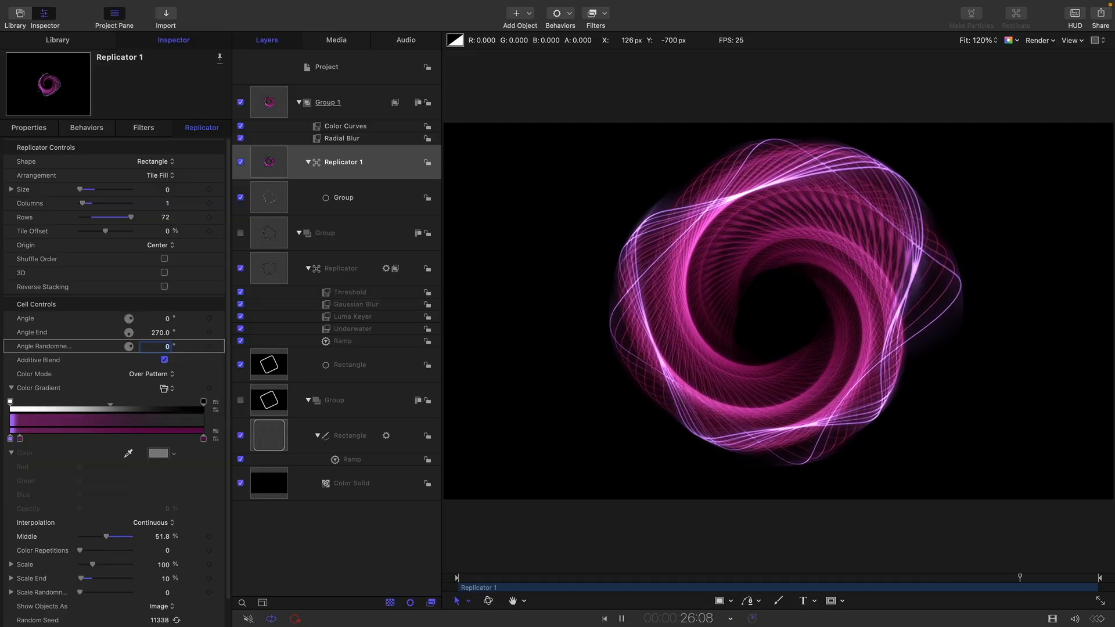
# - Set Replicator 1's Angle End to 360° and its Angle Randomness to 10°, reducing the randomness to 5° during playback
pyautogui.write('0')
pyautogui.press('Return')
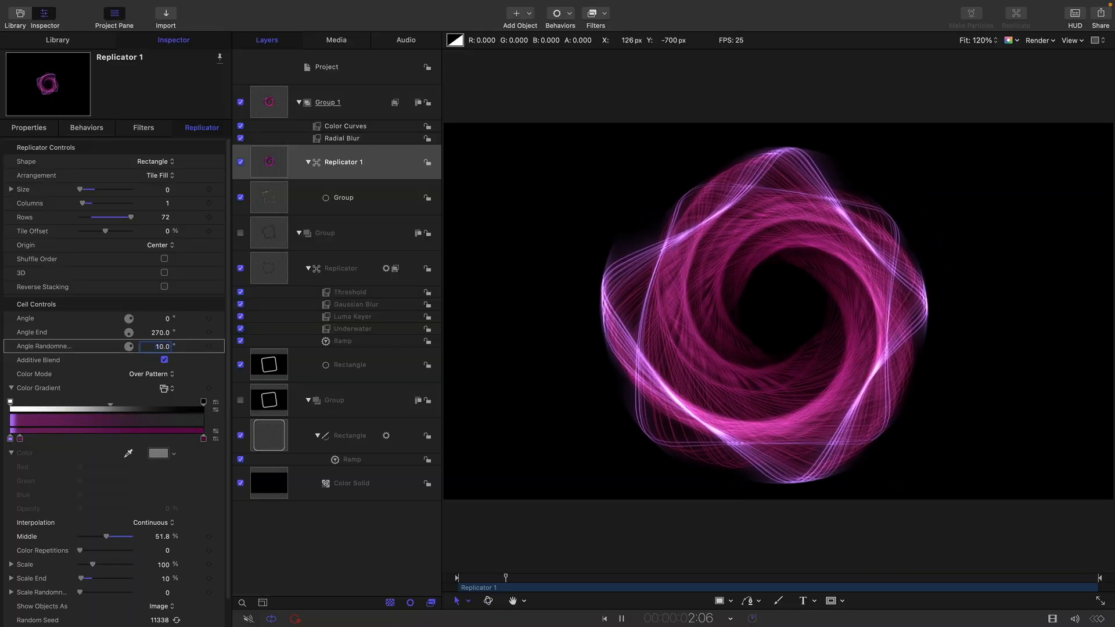
pyautogui.hotkey('shift', 'Tab')
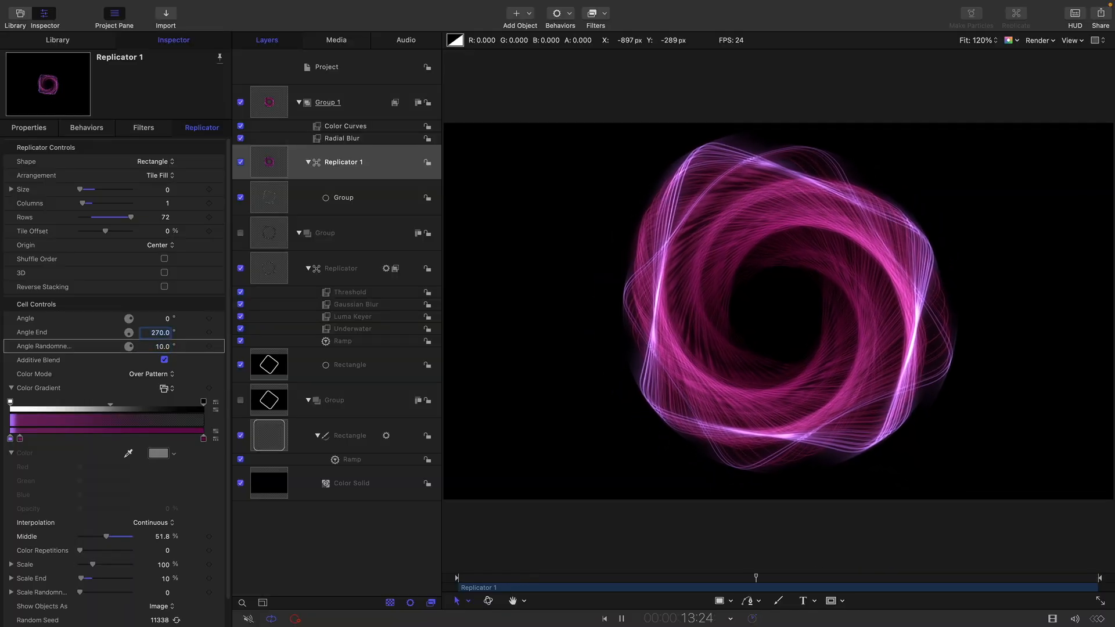
pyautogui.write('360')
pyautogui.press('Return')
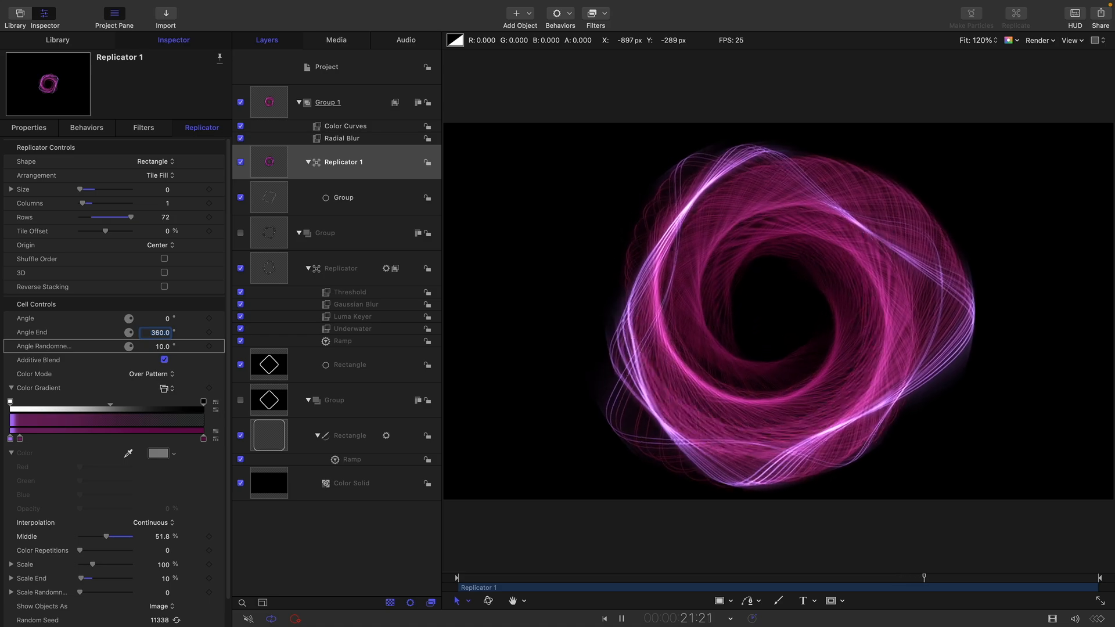
pyautogui.click(157, 347)
pyautogui.write('5.0')
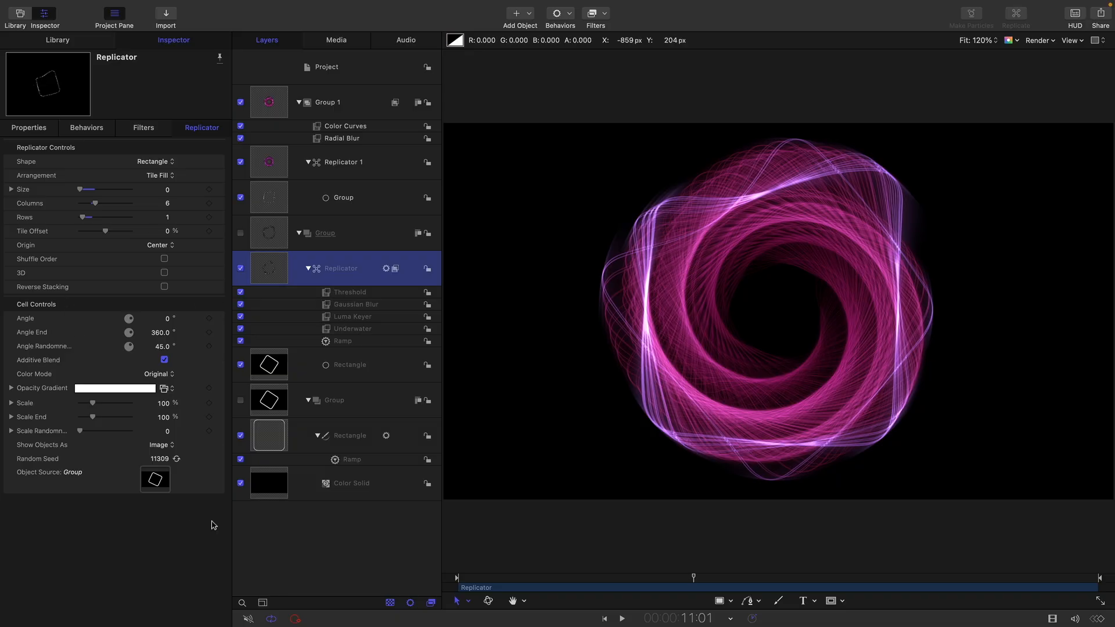
# - Shorten the source Rectangle's outline by setting its Last Point Offset to 66.4% and play the animation
pyautogui.click(268, 437)
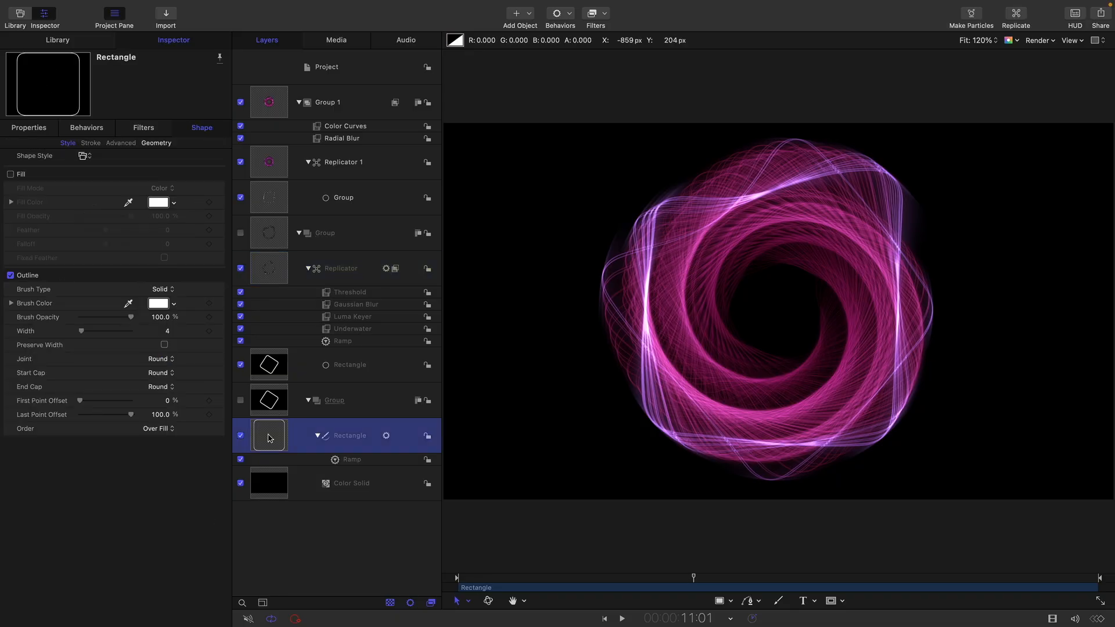
pyautogui.moveTo(133, 417); pyautogui.dragTo(118, 424)
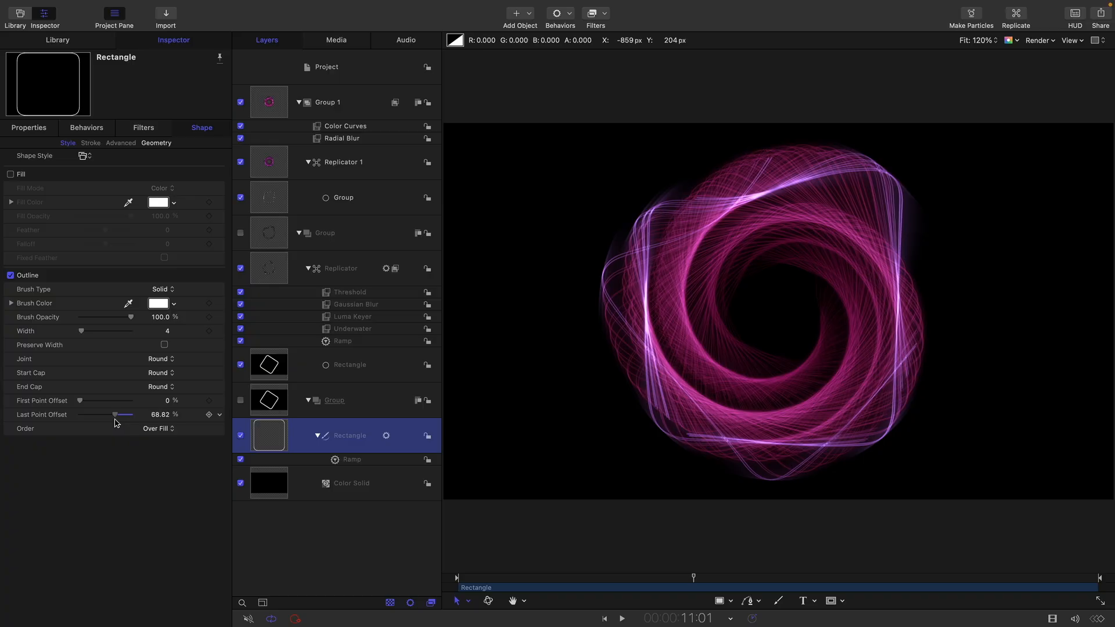
pyautogui.moveTo(114, 420); pyautogui.dragTo(113, 421)
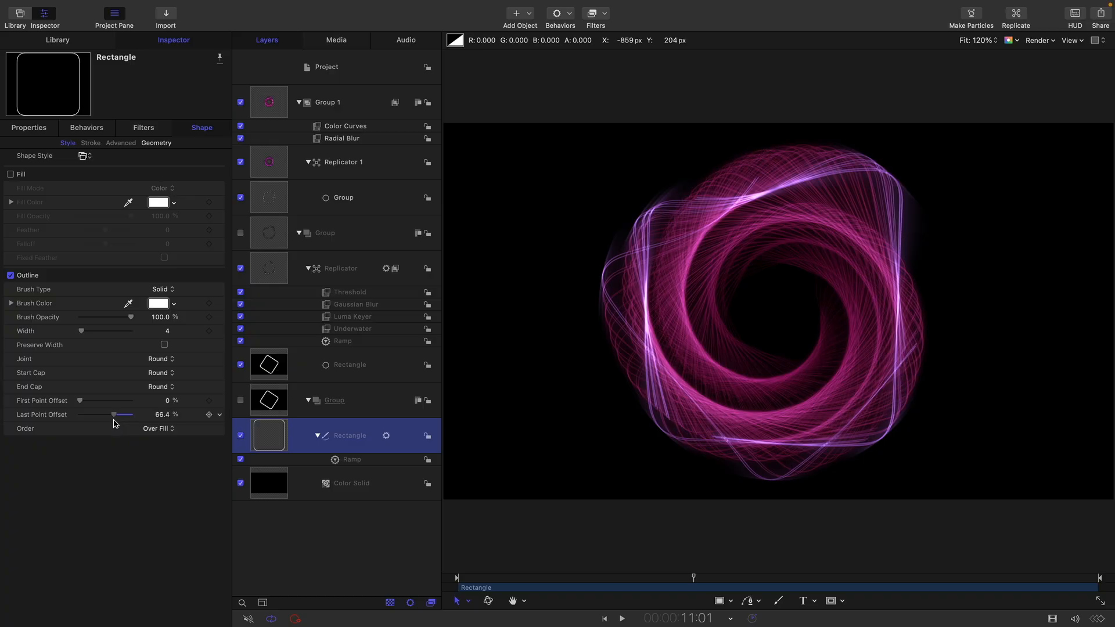
pyautogui.click(623, 619)
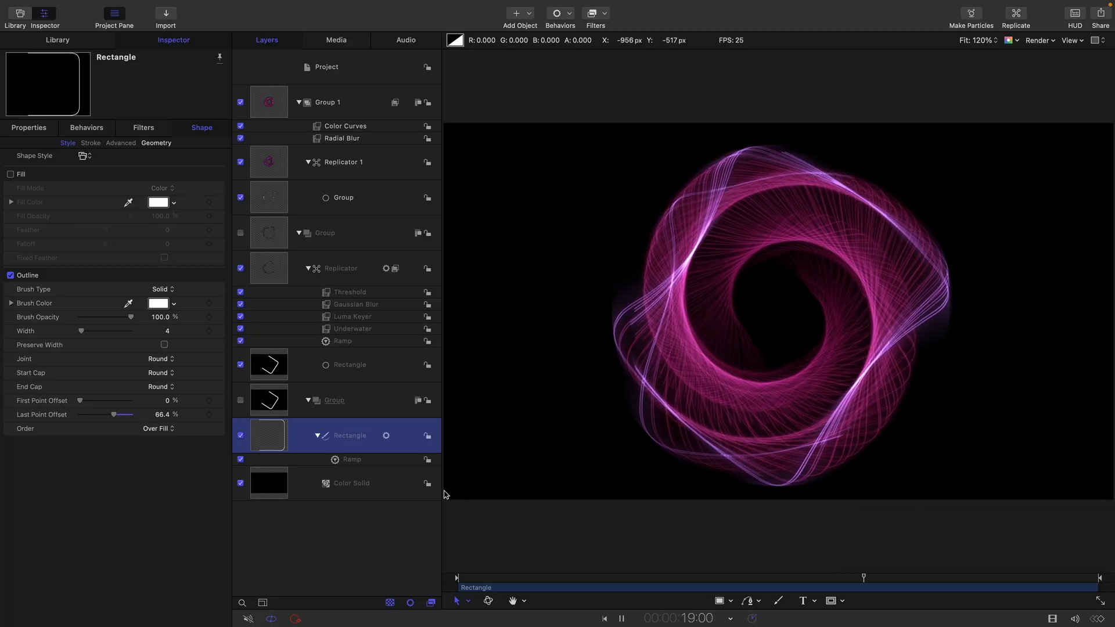
# - Add a Gradient Blur filter to the nested Replicator
pyautogui.click(272, 267)
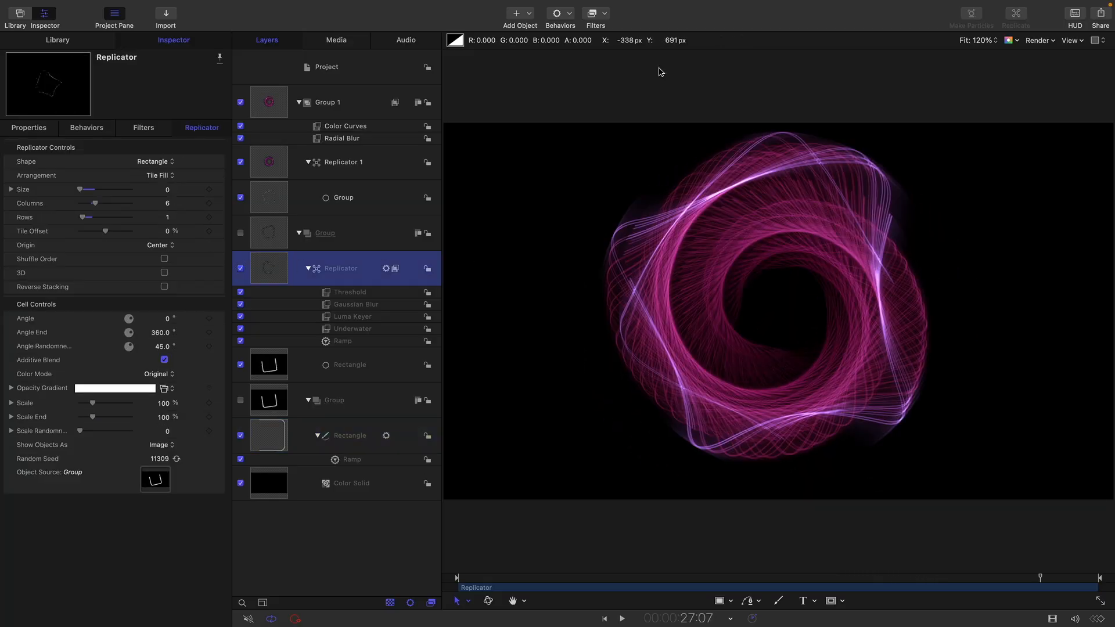
pyautogui.click(595, 14)
pyautogui.moveTo(609, 46)
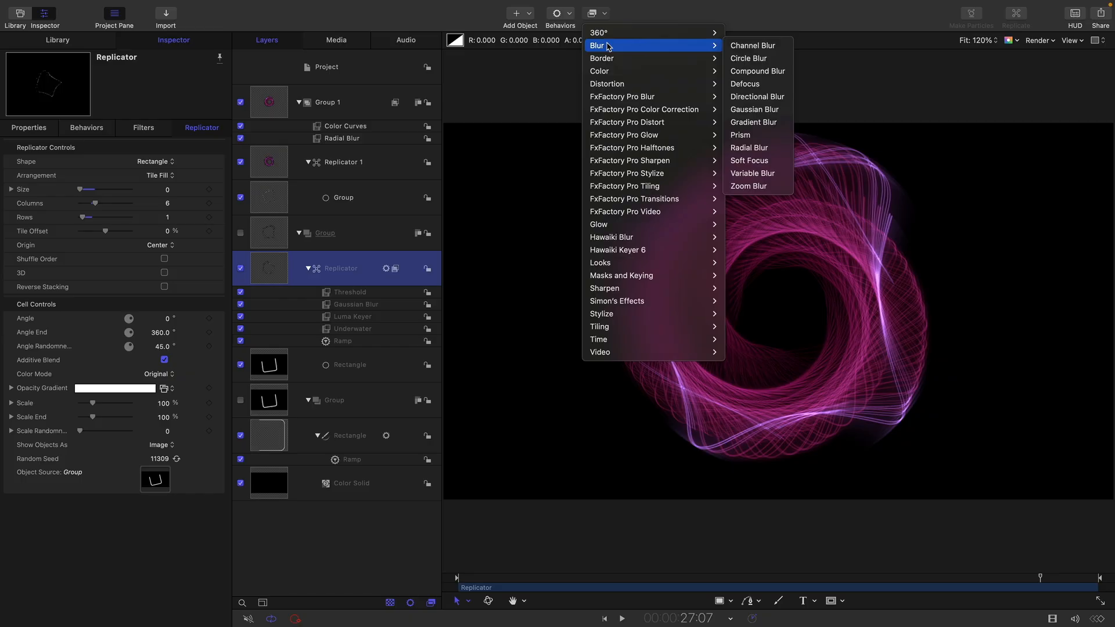
pyautogui.click(764, 122)
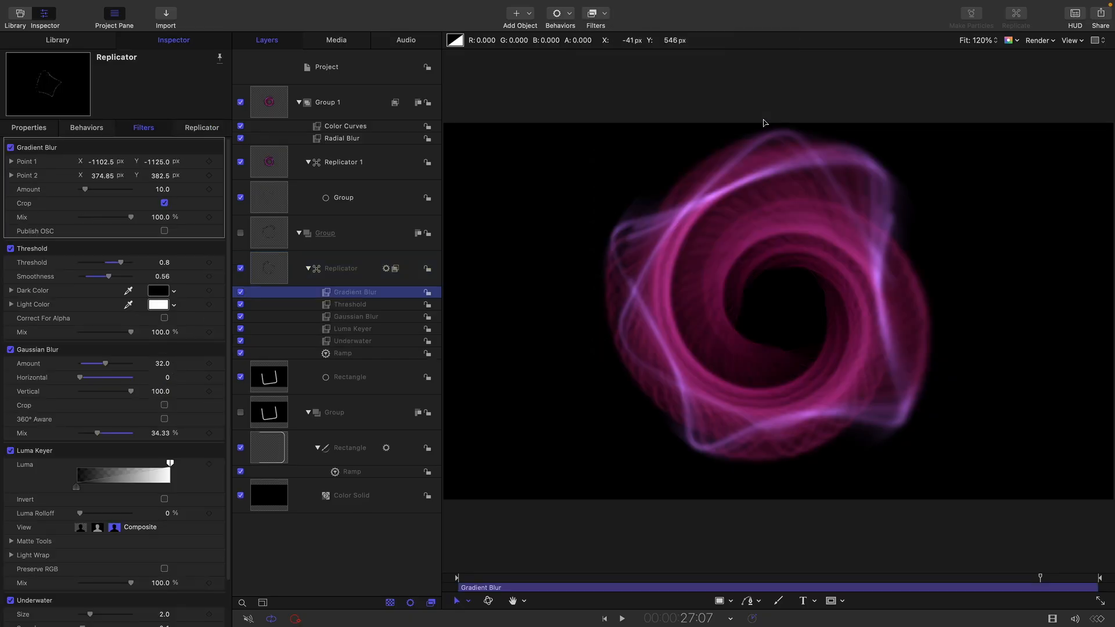
# - Place the Gradient Blur's Point 1 at 76.52, -79.28 px and Point 2 at 100.85, 423.87 px, checking the blur during playback
pyautogui.press('super+minus')
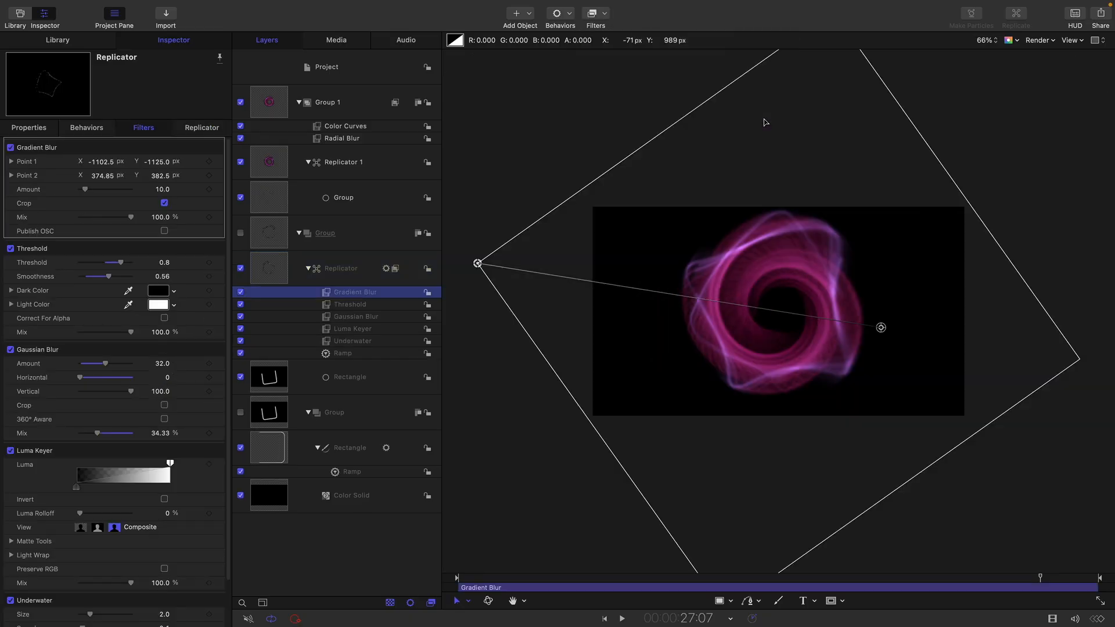
pyautogui.moveTo(478, 262); pyautogui.dragTo(636, 297)
pyautogui.moveTo(725, 314)
pyautogui.mouseDown()
pyautogui.moveTo(752, 319)
pyautogui.moveTo(734, 316)
pyautogui.mouseUp()
pyautogui.hotkey('shift', 'z')
pyautogui.moveTo(964, 340); pyautogui.dragTo(919, 255)
pyautogui.moveTo(701, 318); pyautogui.dragTo(771, 348)
pyautogui.press('space')
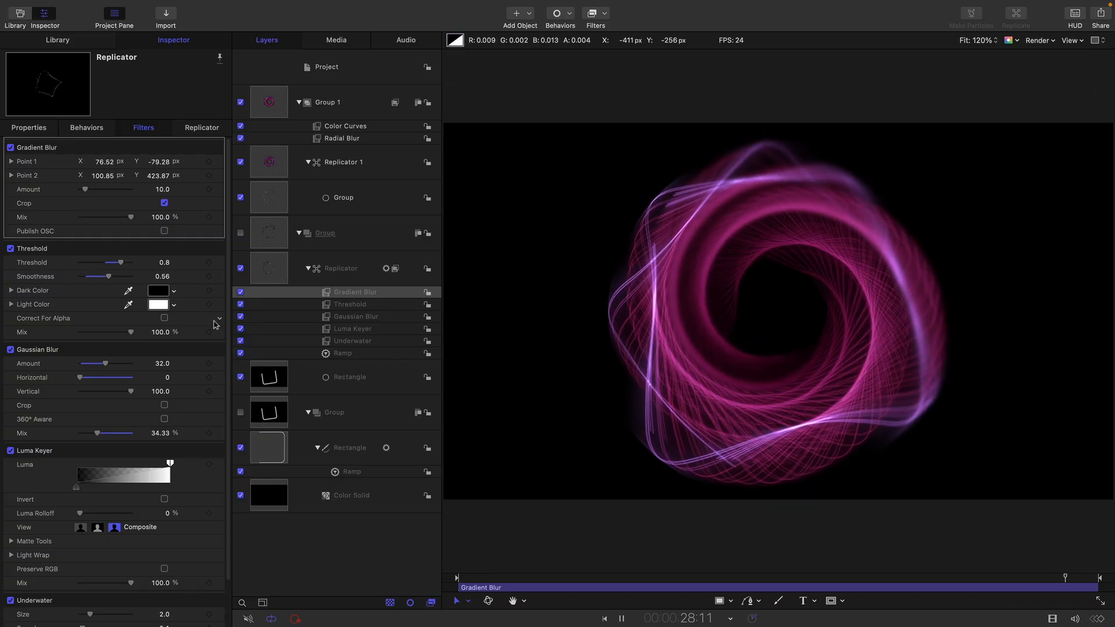
pyautogui.click(241, 293)
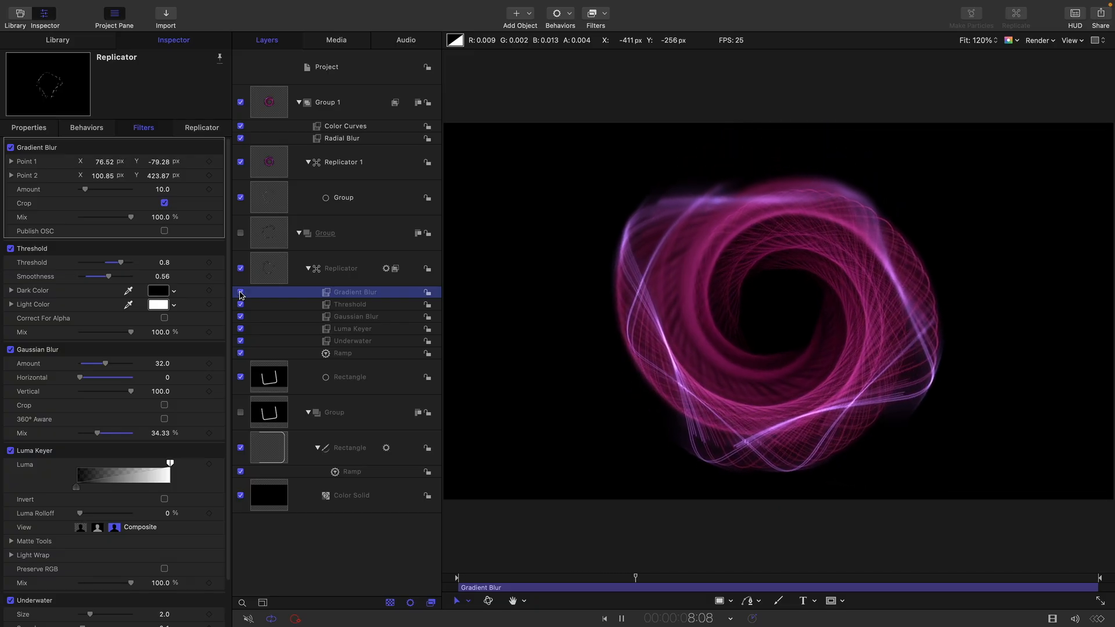
# - Try the source Rectangle's outline at a Last Point Offset of 100% and settle on 59.14%
pyautogui.click(273, 452)
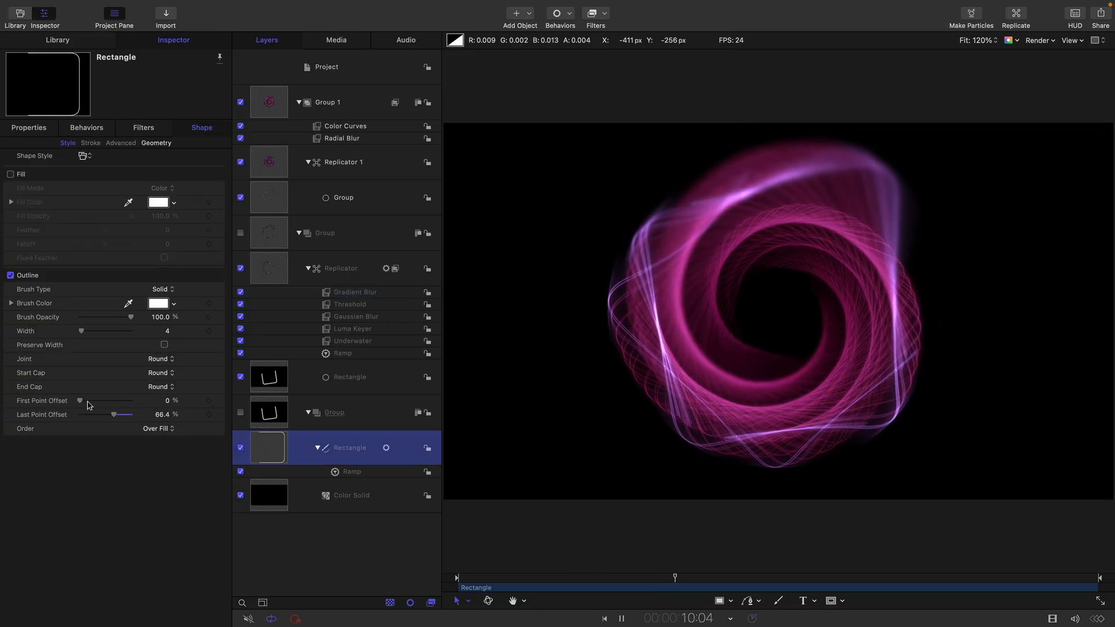
pyautogui.moveTo(114, 415); pyautogui.dragTo(193, 428)
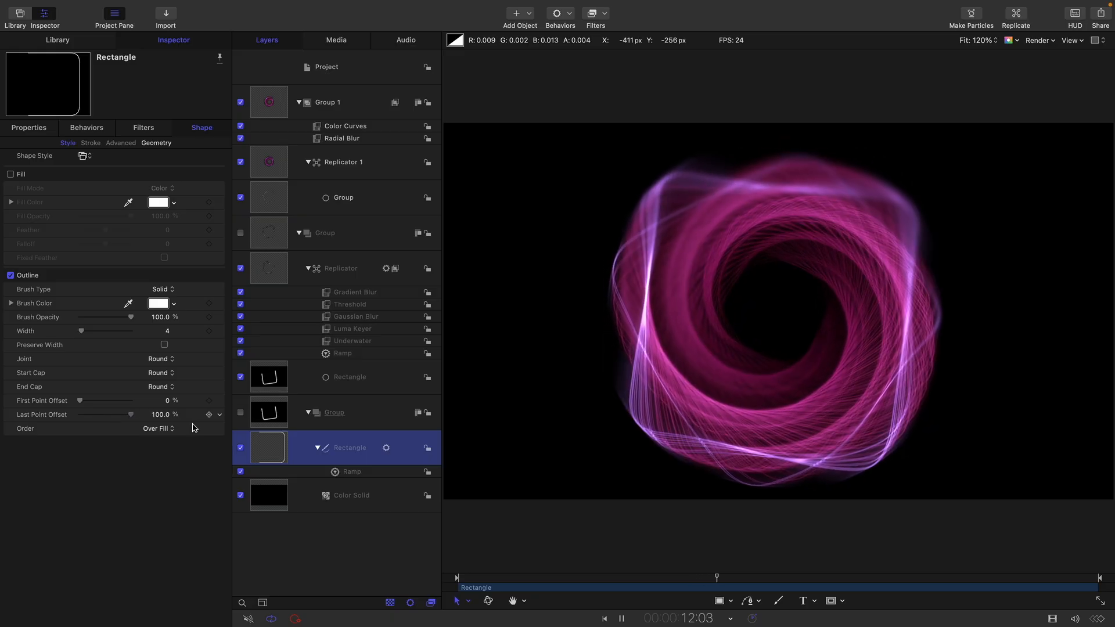
pyautogui.moveTo(131, 415); pyautogui.dragTo(111, 422)
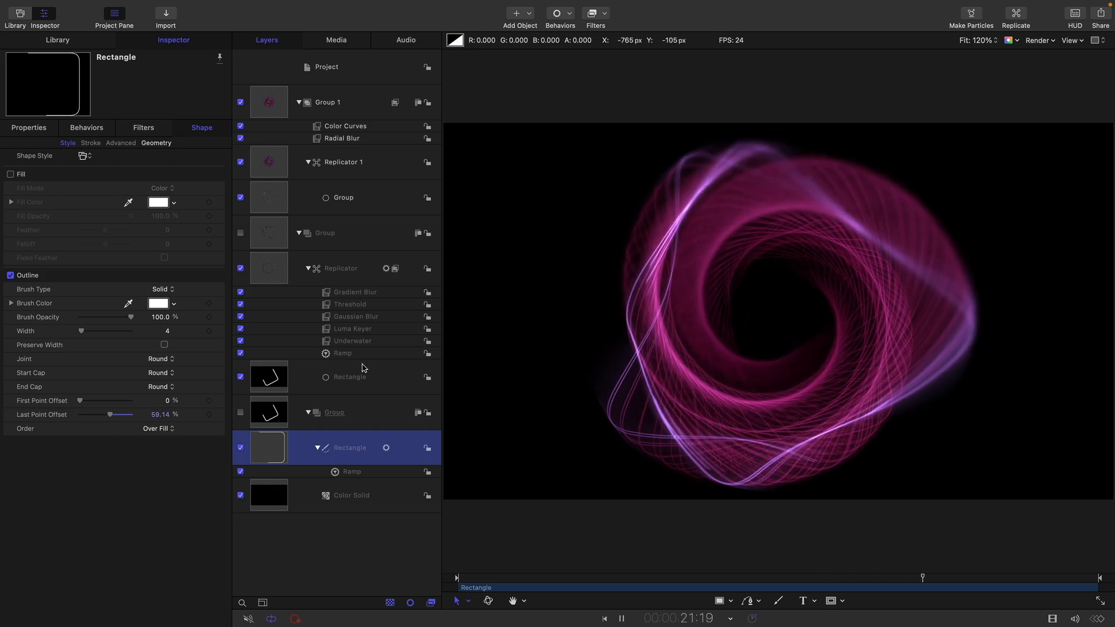
# - Move the Gradient Blur onto the source Rectangle's group, placing Point 1 at -18.41, -44.08 px and Point 2 at 358.68, 123.04 px
pyautogui.click(326, 293)
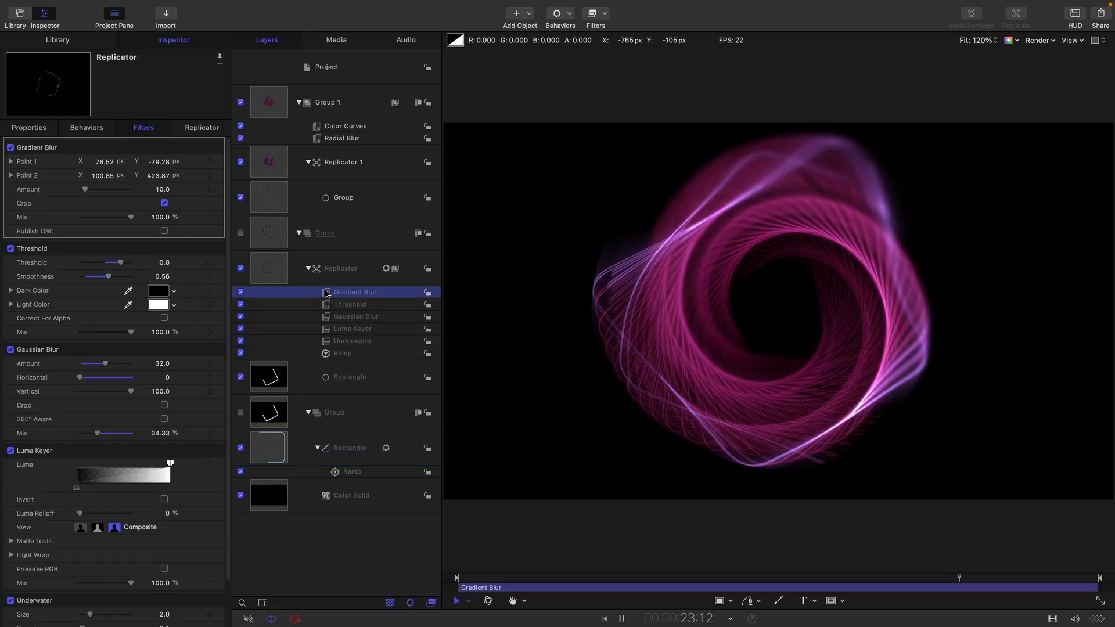
pyautogui.moveTo(326, 293); pyautogui.dragTo(266, 417)
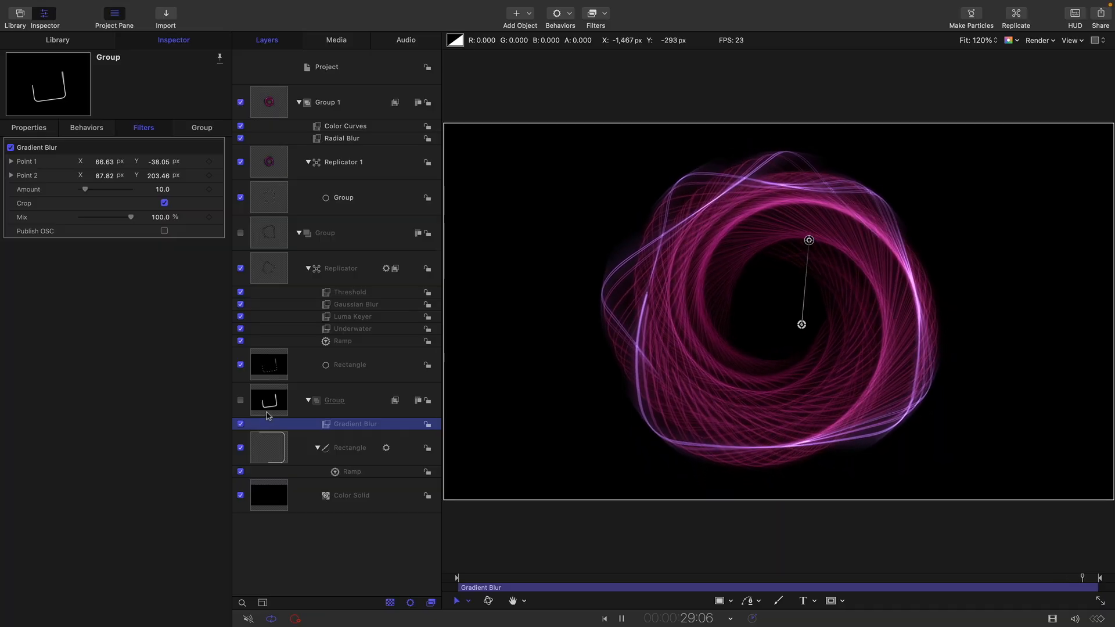
pyautogui.moveTo(801, 239); pyautogui.dragTo(914, 269)
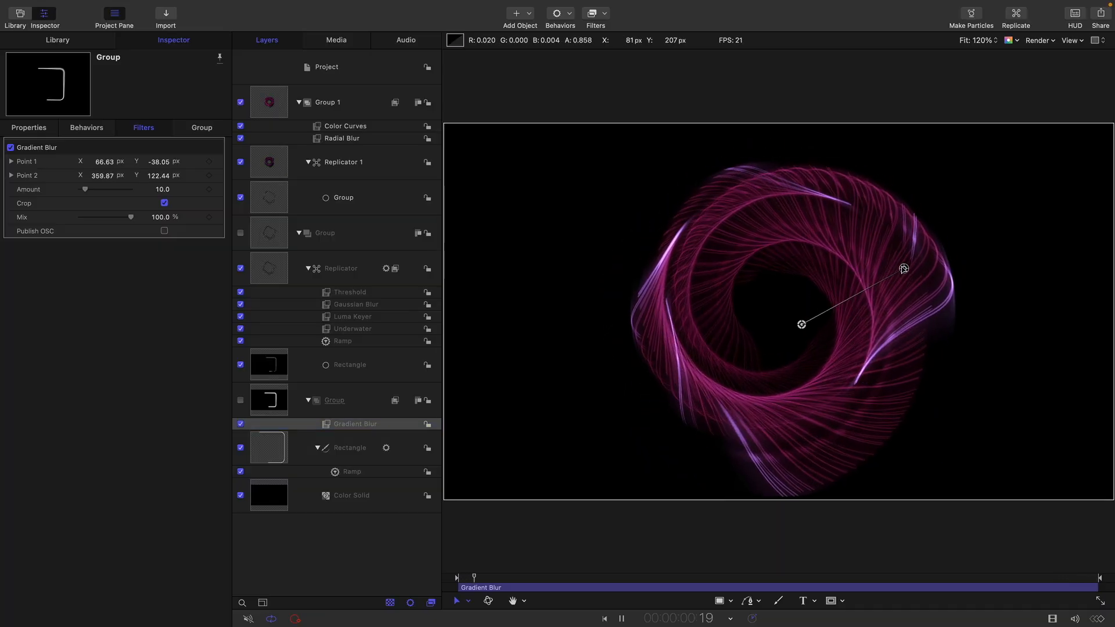
pyautogui.moveTo(802, 324); pyautogui.dragTo(772, 327)
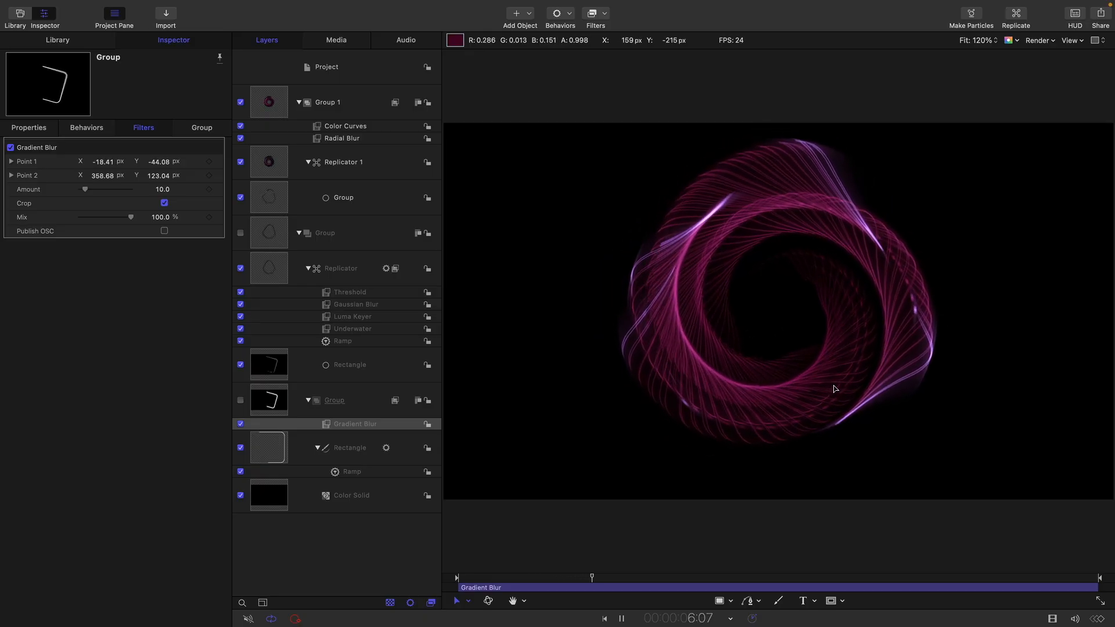
pyautogui.click(241, 424)
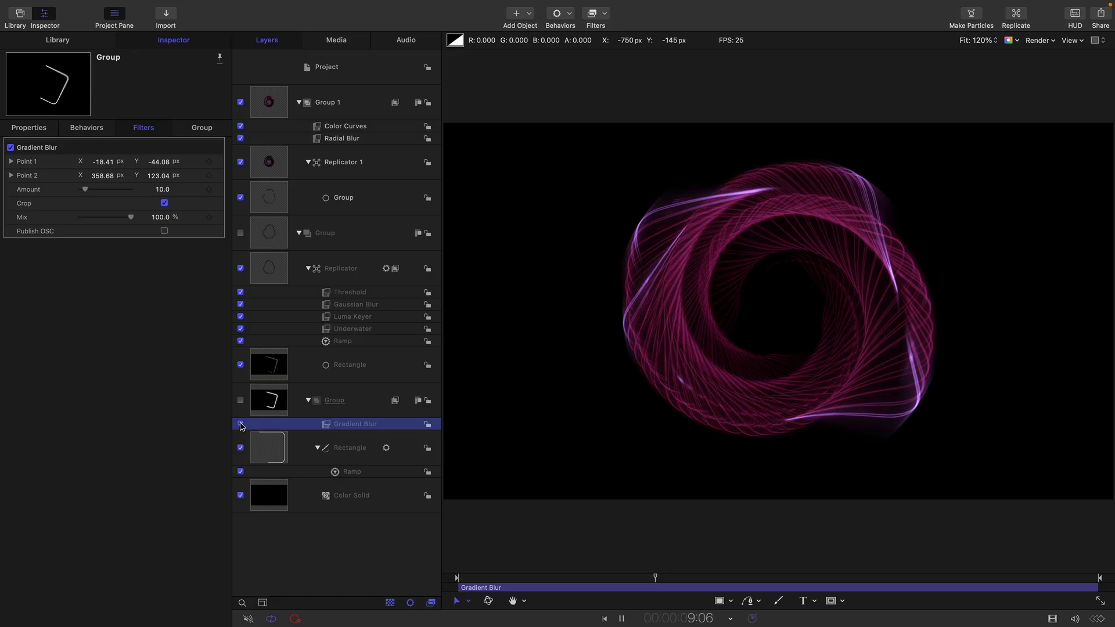
# - Raise the group's Gradient Blur Amount to 100 and compare the result with the filter off and on
pyautogui.click(280, 451)
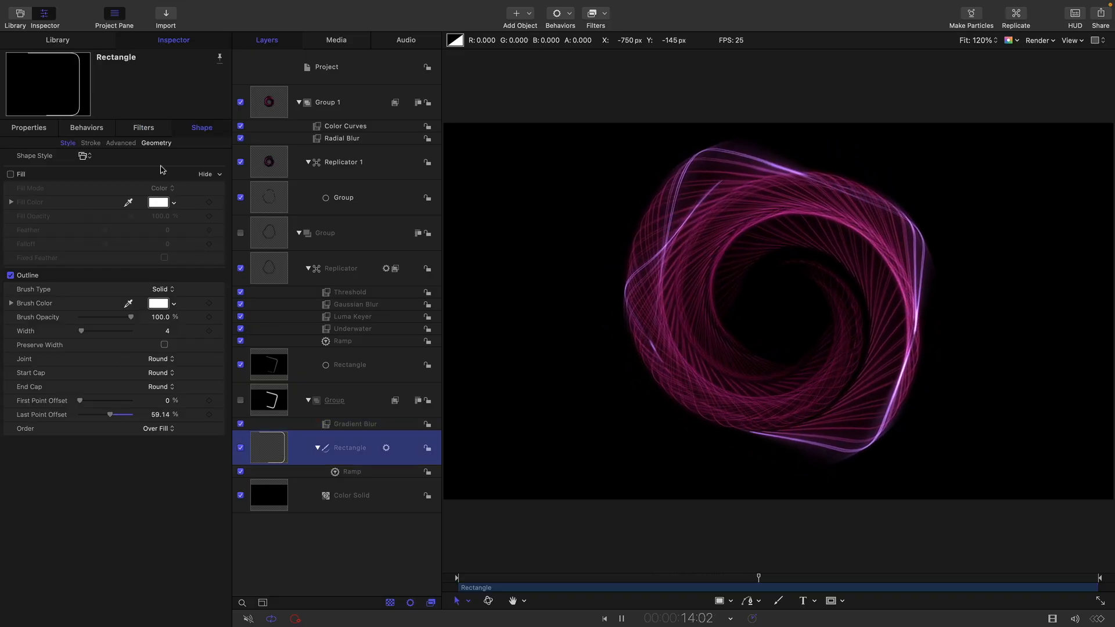
pyautogui.click(148, 131)
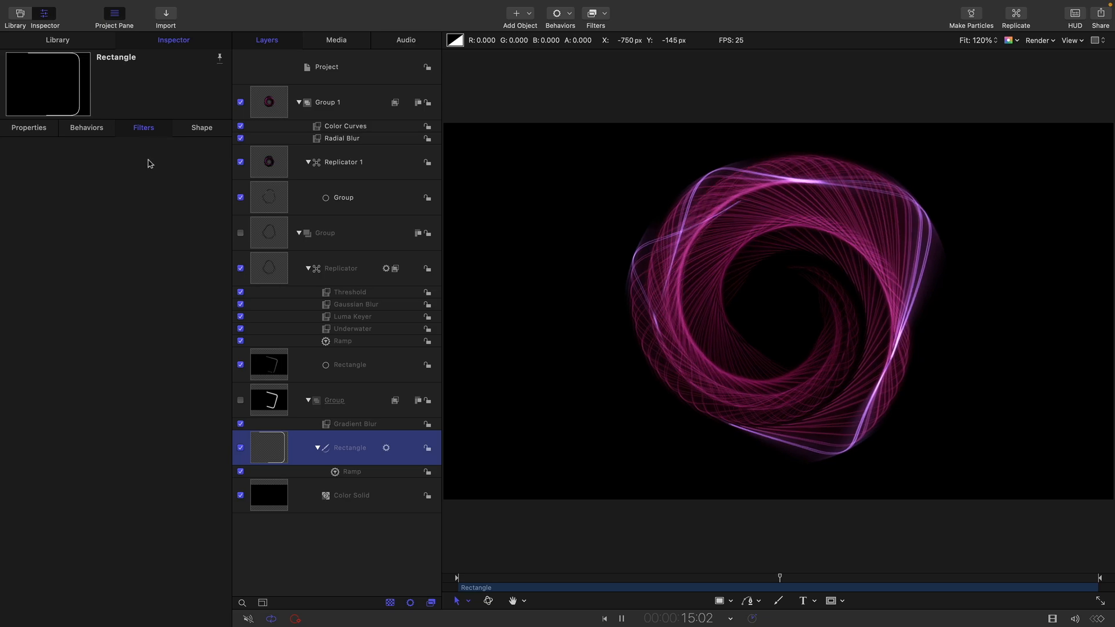
pyautogui.click(348, 424)
pyautogui.moveTo(165, 192); pyautogui.dragTo(162, 188)
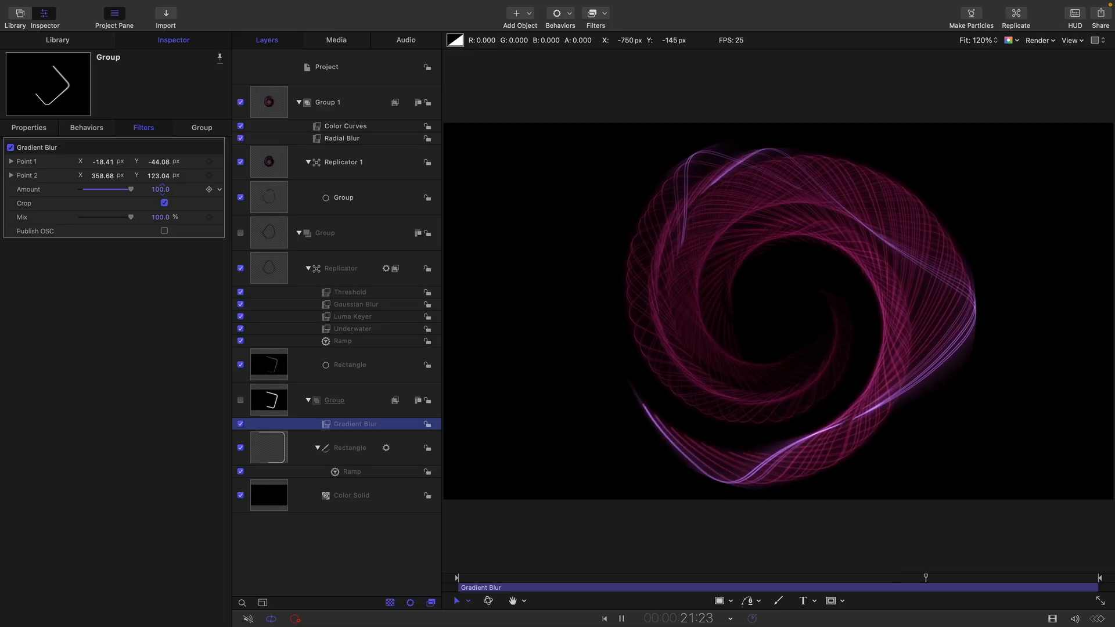
pyautogui.click(11, 149)
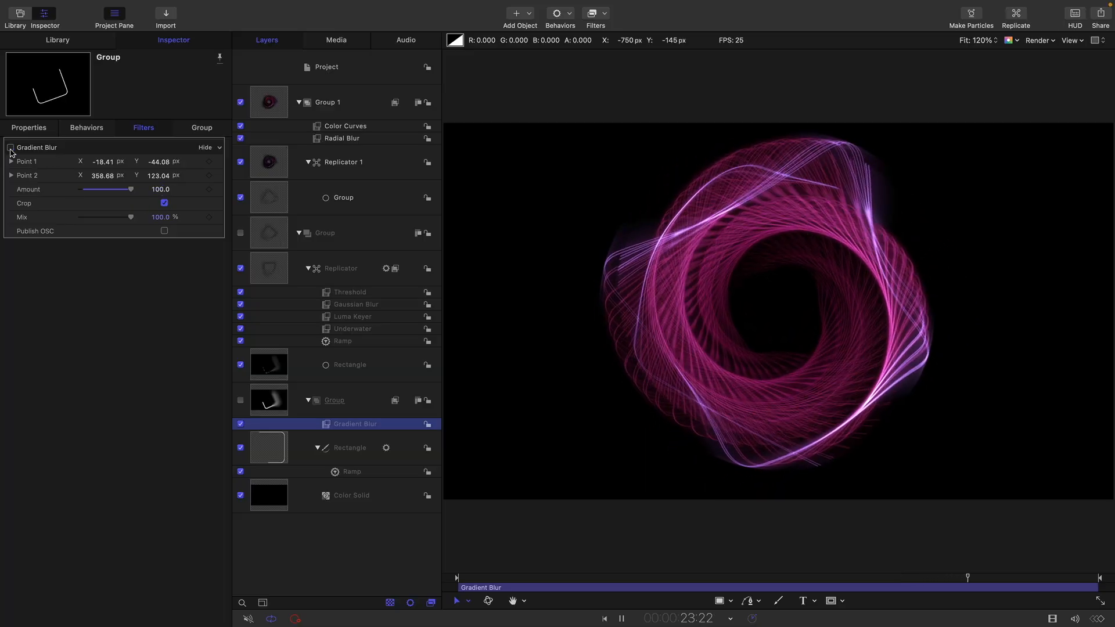
pyautogui.click(11, 149)
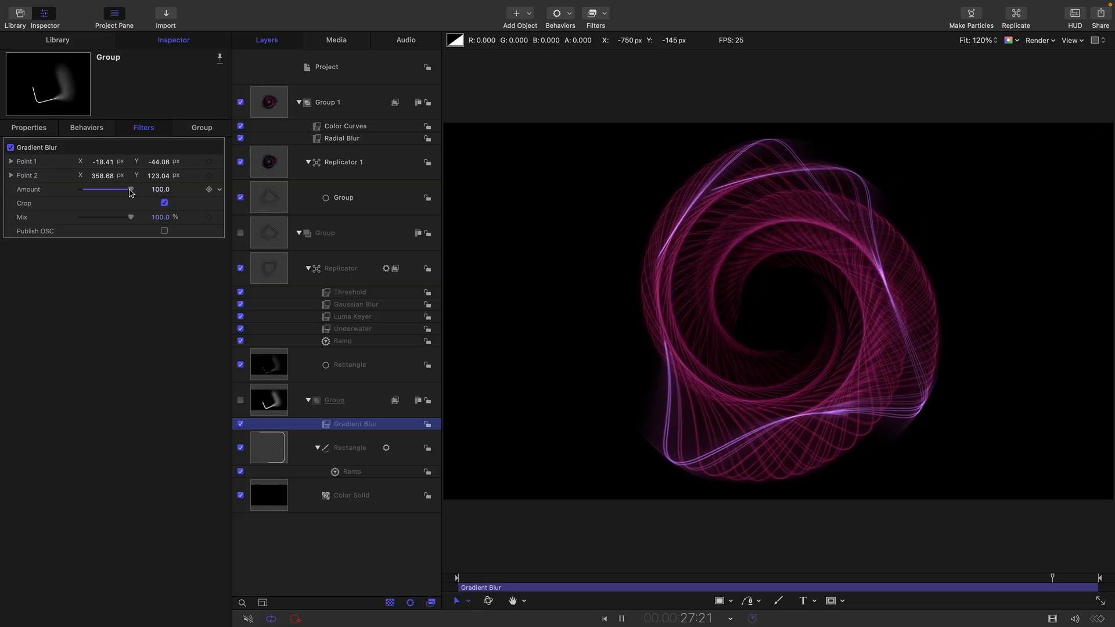
pyautogui.moveTo(131, 191); pyautogui.dragTo(227, 214)
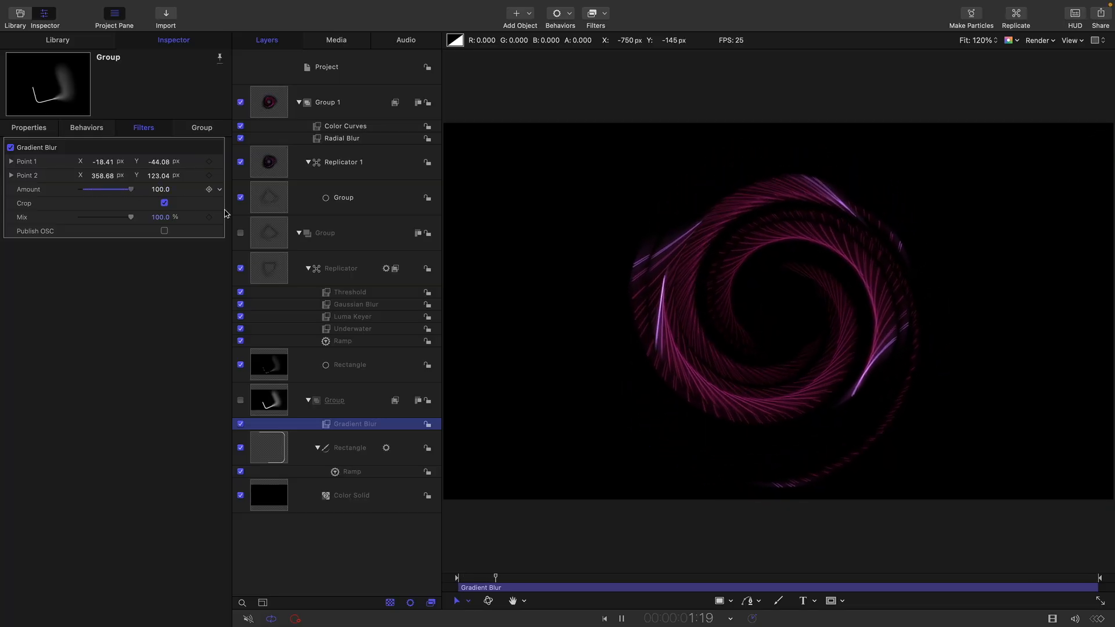